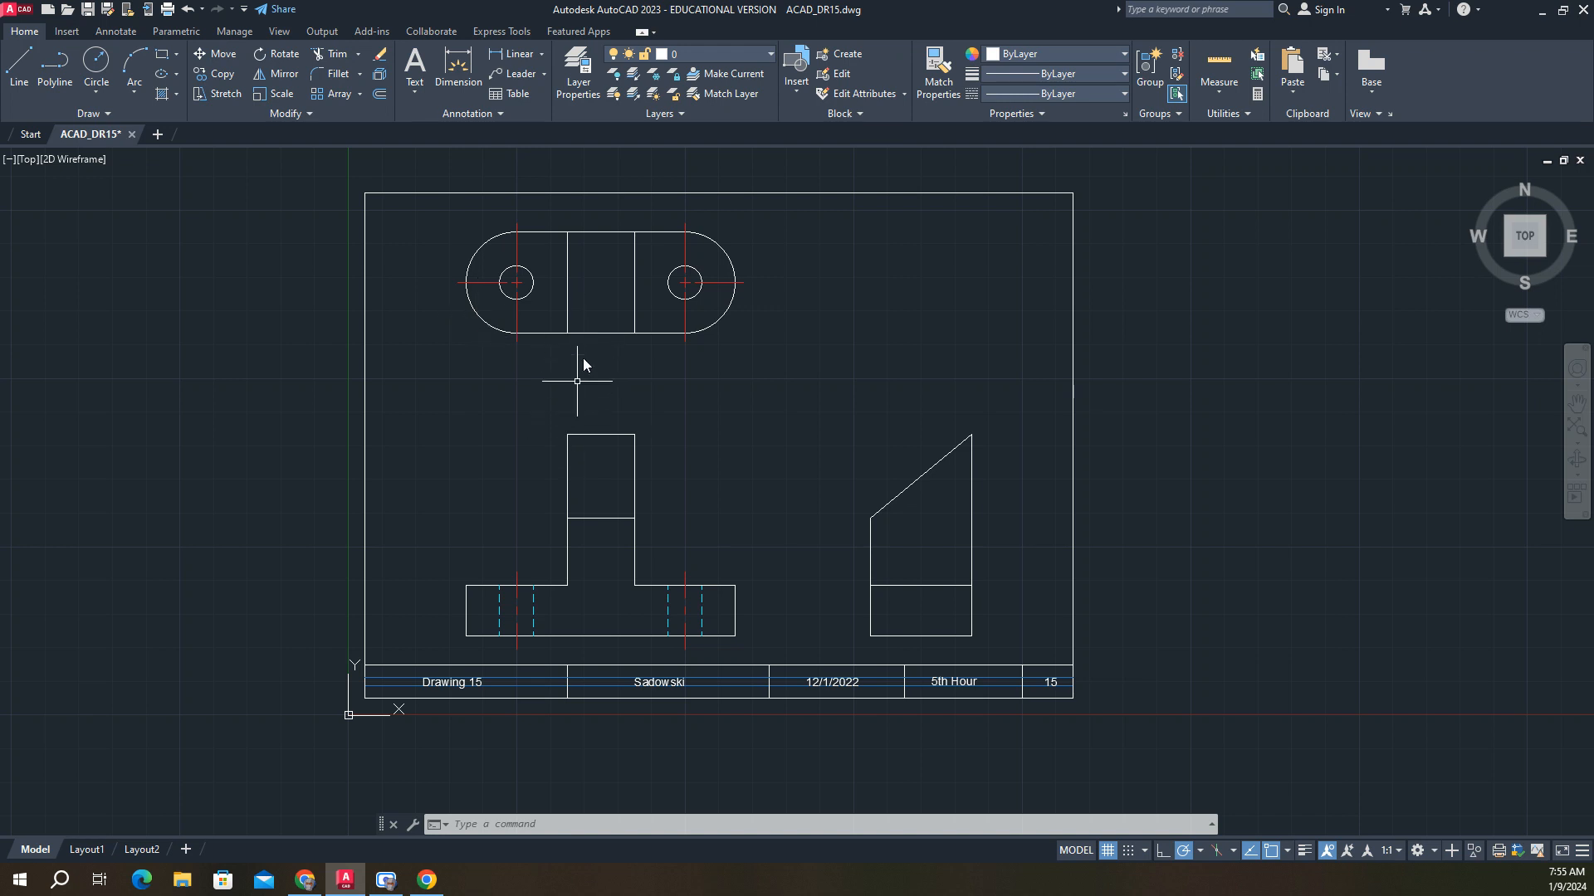
# Step: Try a linear dimension for the vertical gap between the top view and the front view, and delete it
pyautogui.click(515, 54)
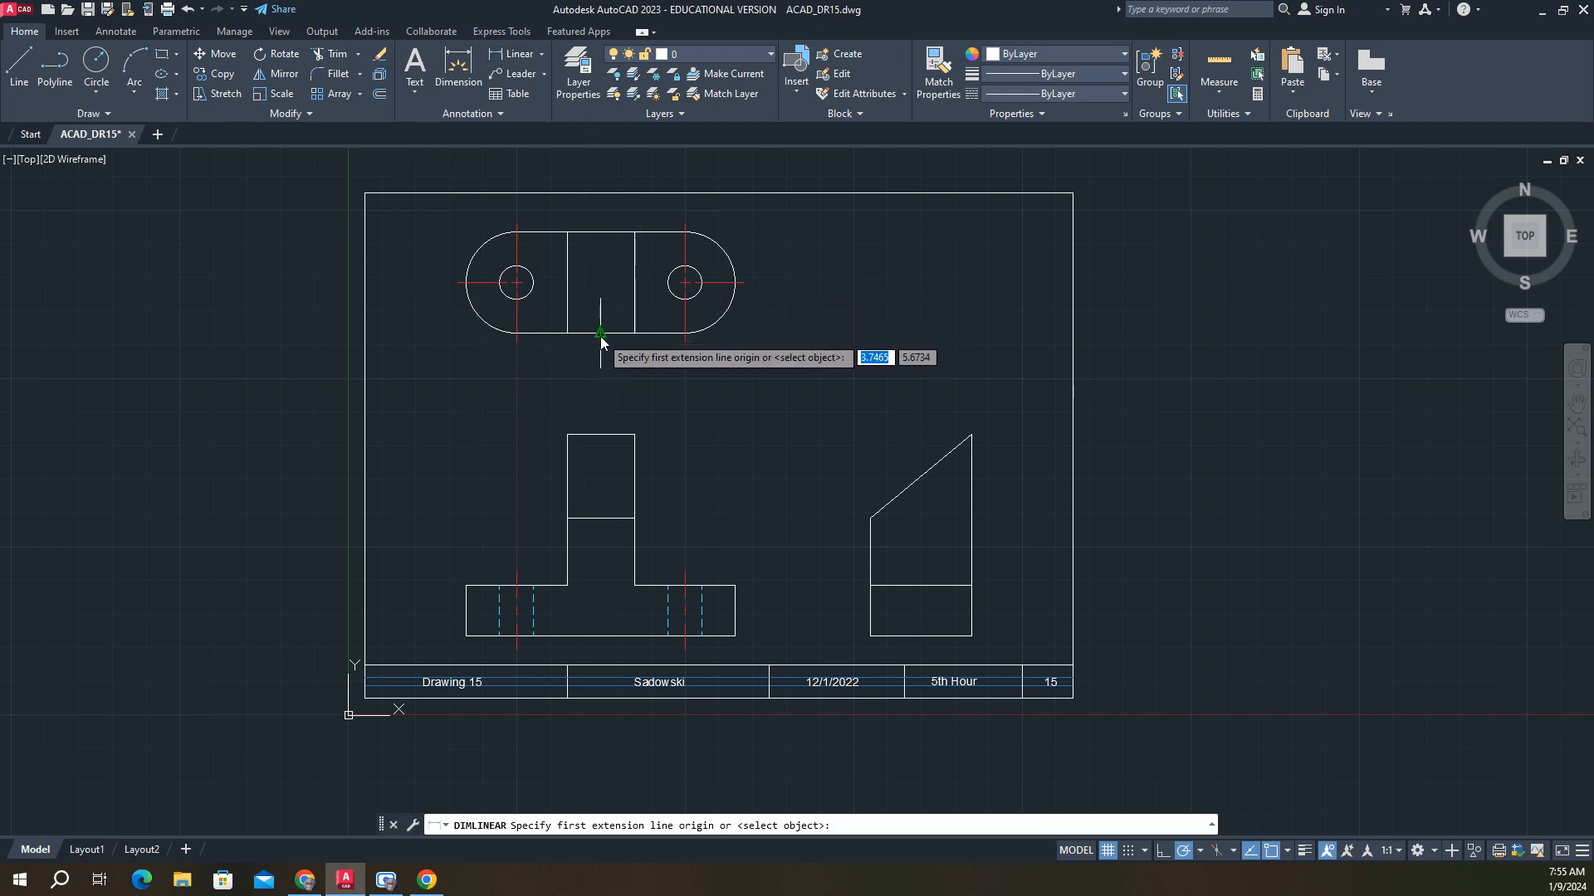
pyautogui.click(600, 336)
pyautogui.click(600, 437)
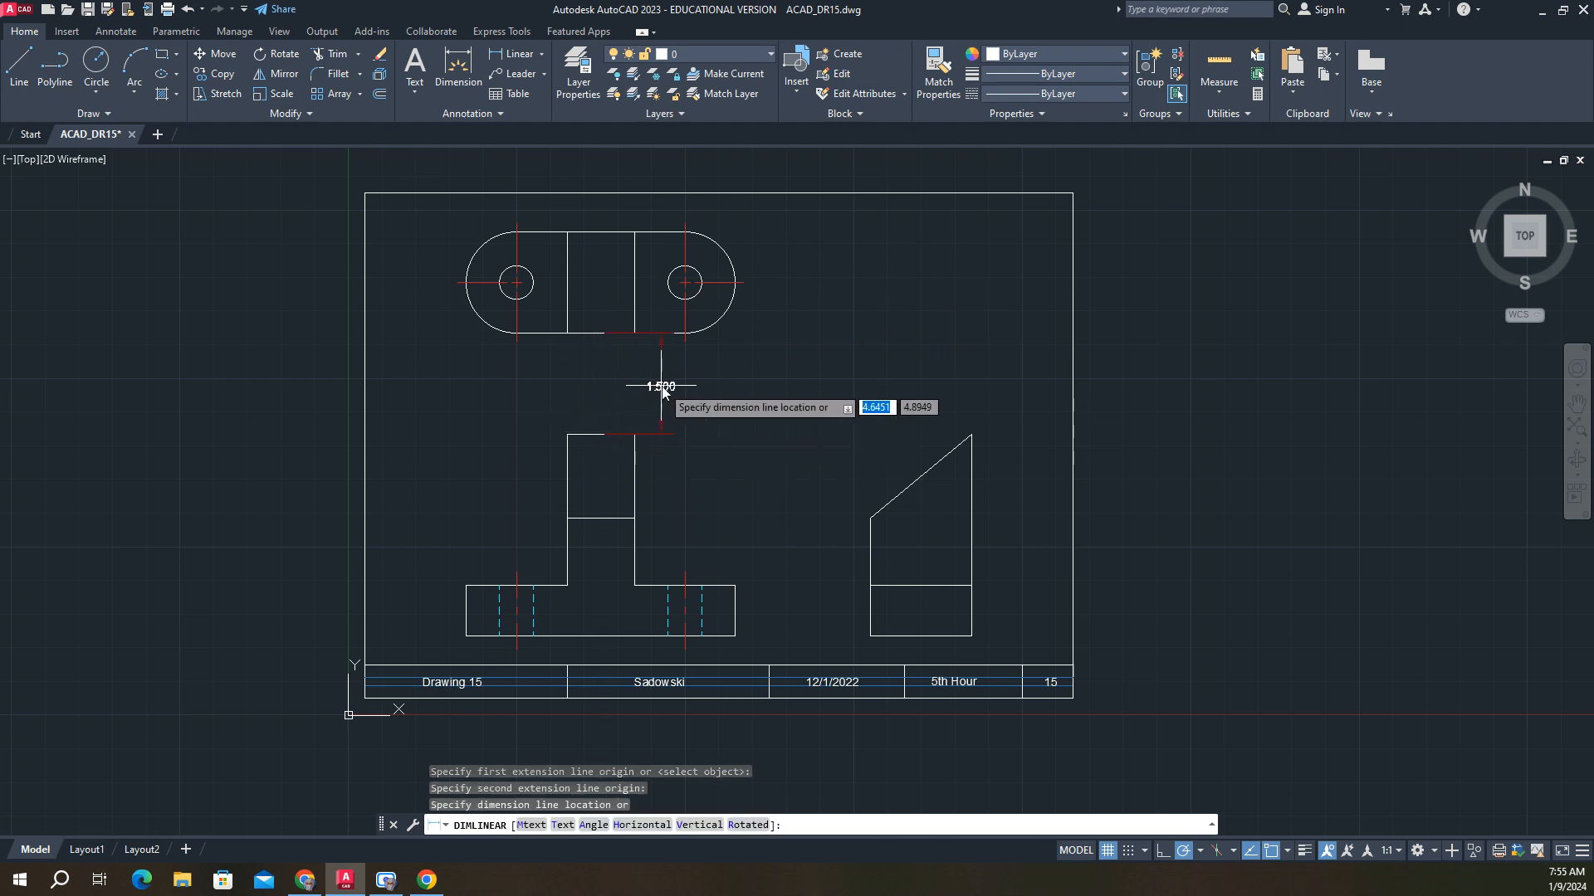
pyautogui.click(661, 389)
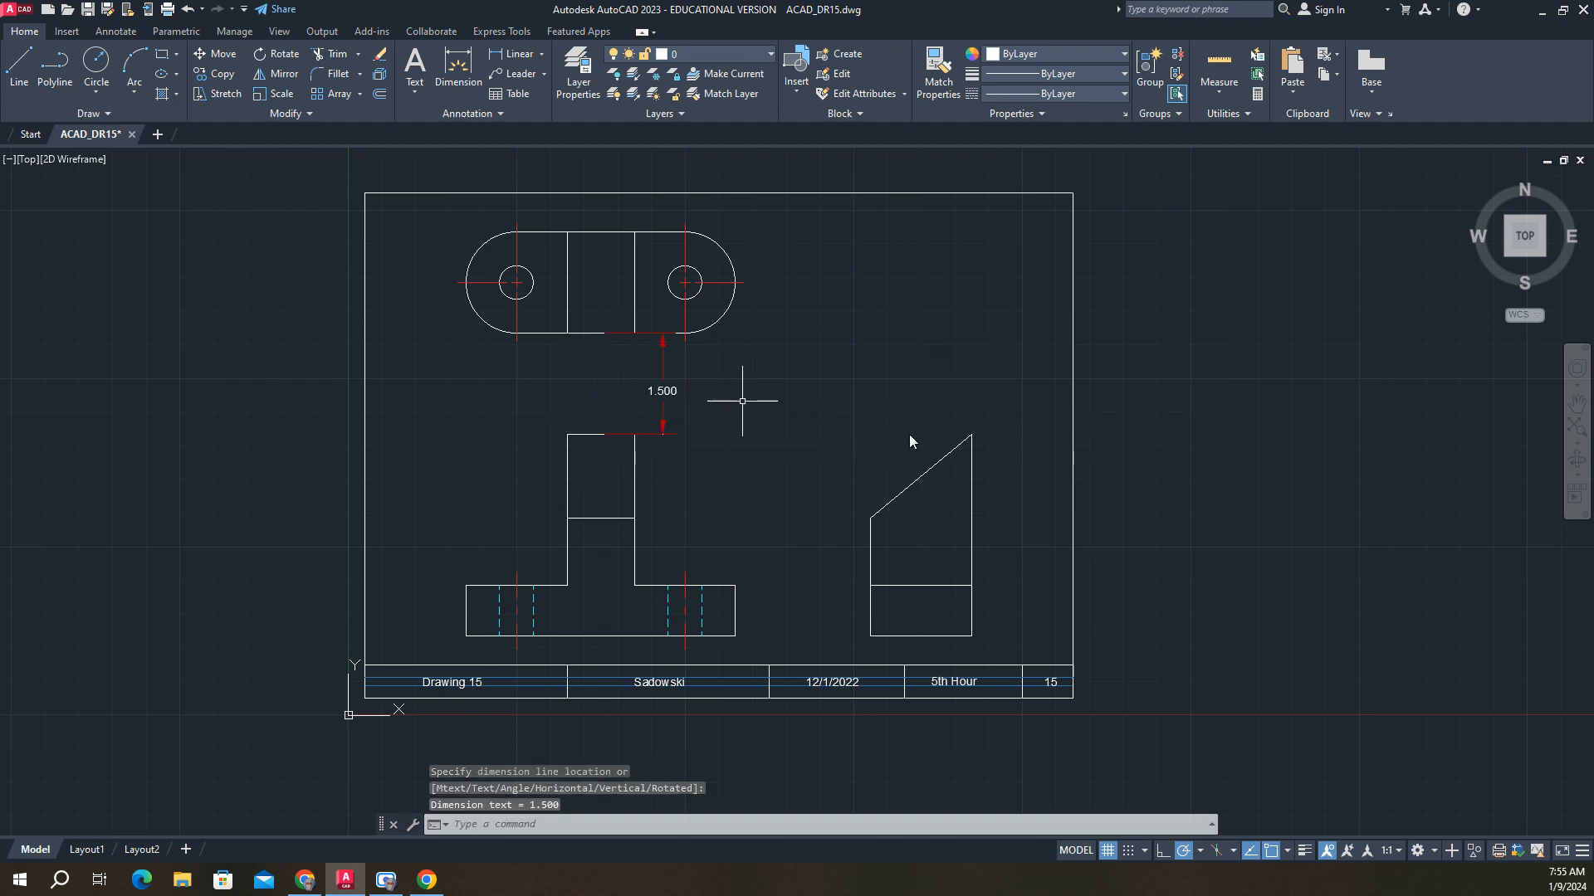
pyautogui.click(662, 392)
pyautogui.press('Delete')
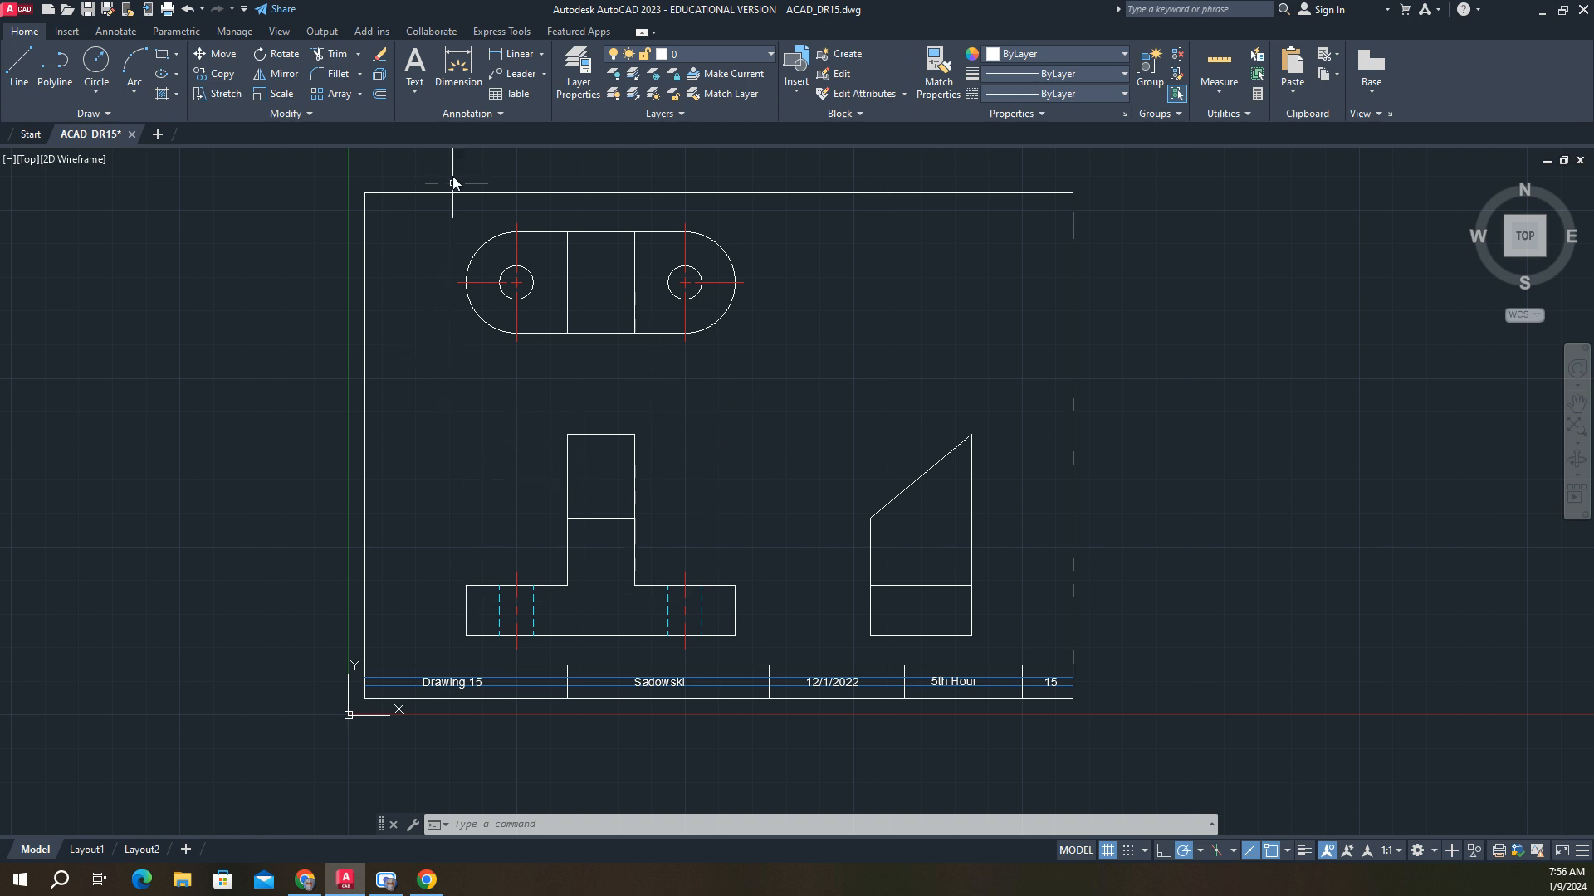
# Step: Add a linear dimension for the front view's overall base width, placed midway between the top and front views
pyautogui.click(496, 55)
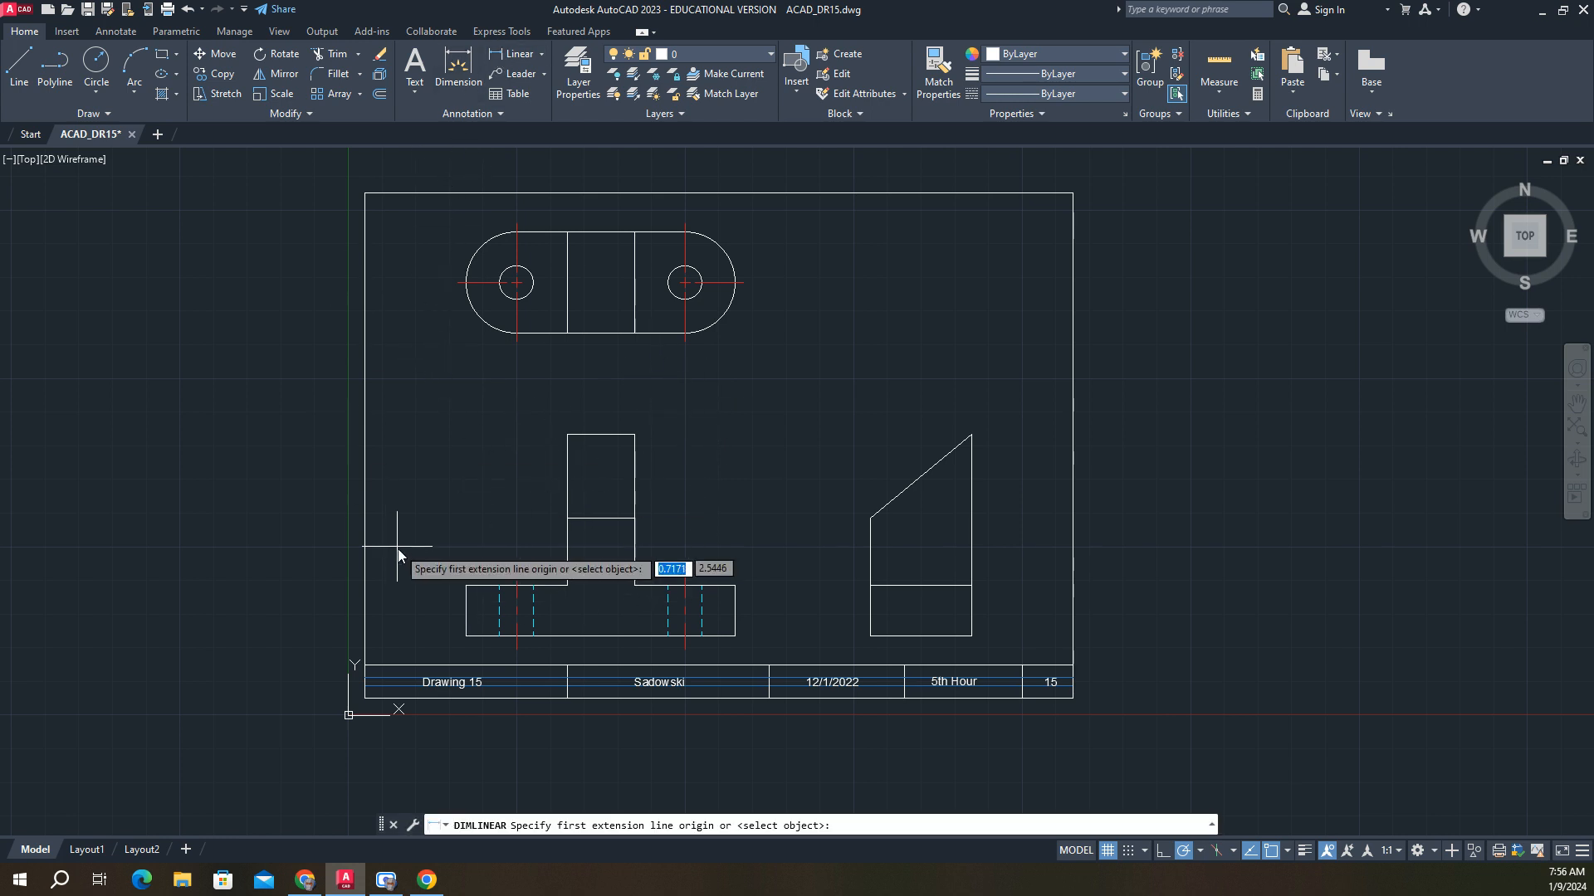
pyautogui.click(466, 585)
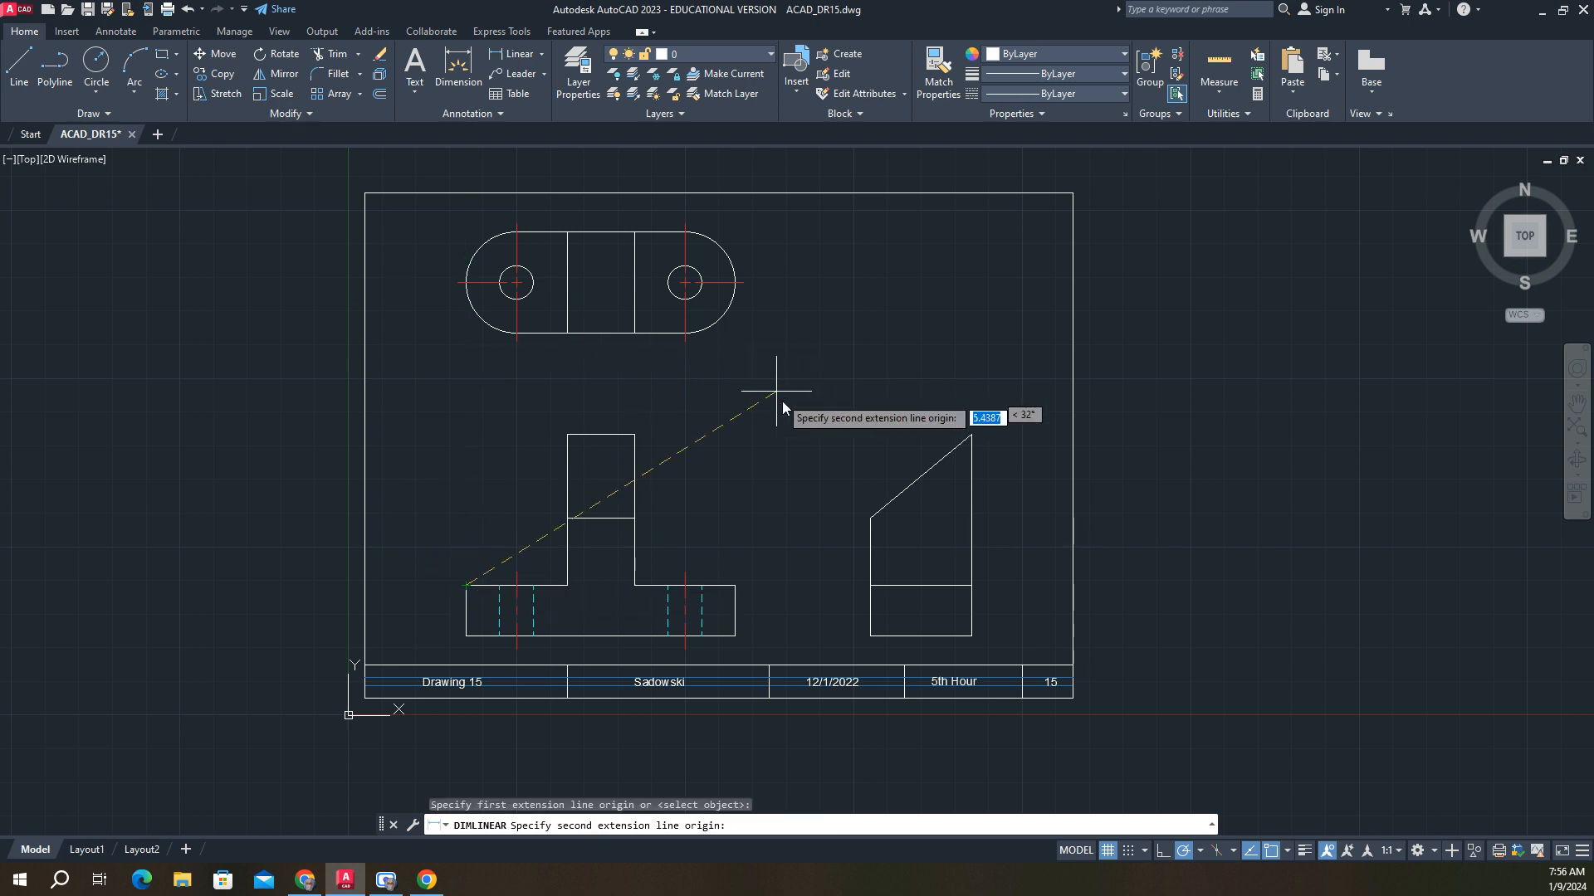
pyautogui.click(735, 585)
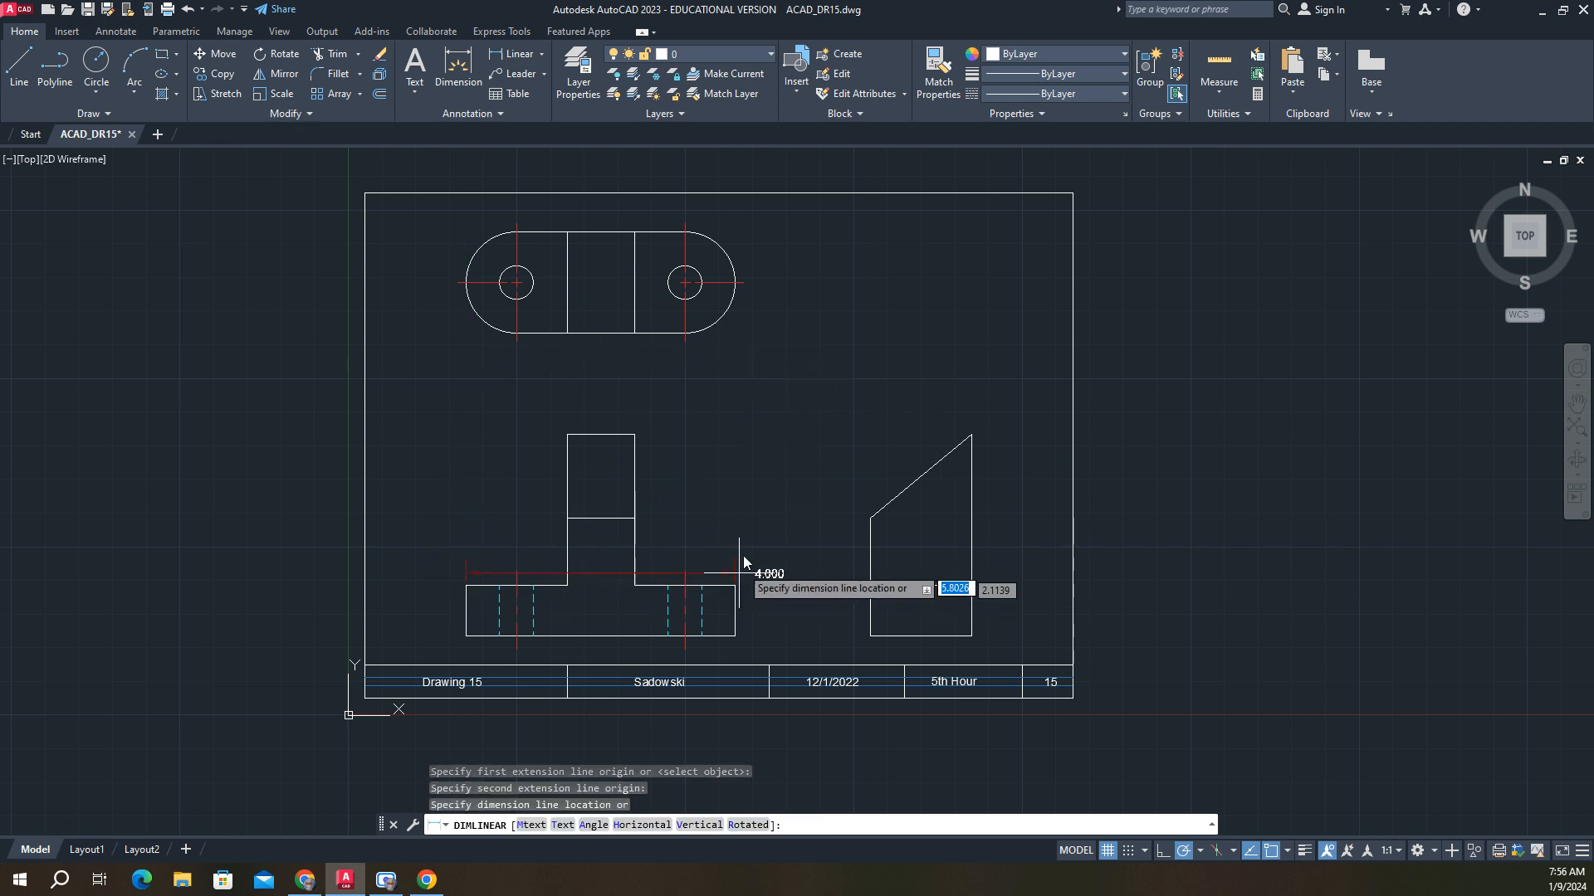
pyautogui.click(599, 388)
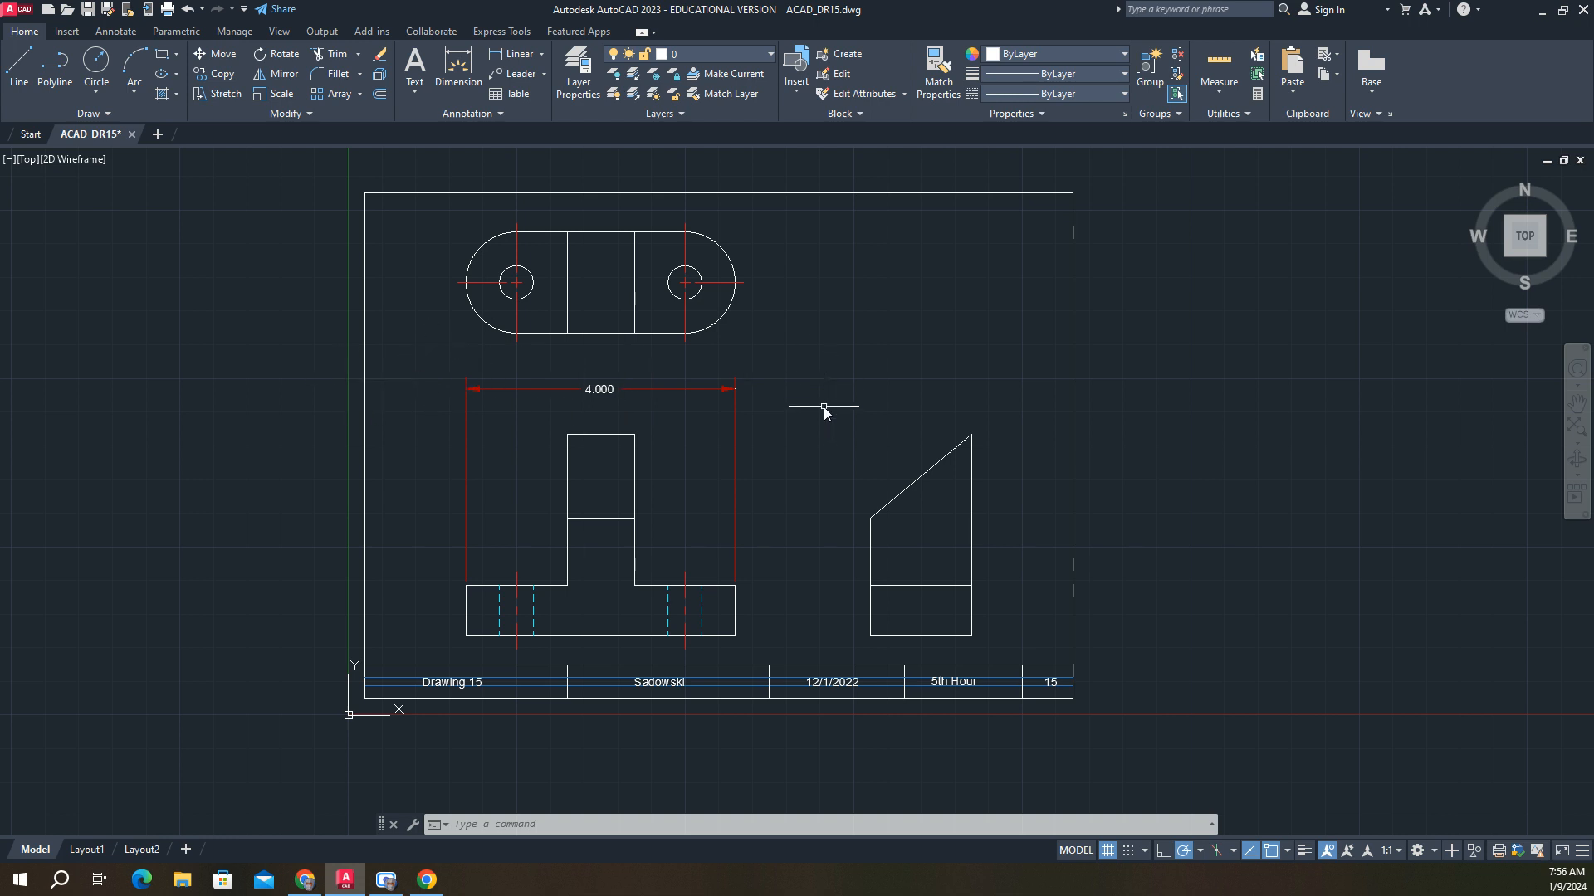
# Step: Try a linear dimension from the base's upper-left corner to the upright's top-left corner below the overall width, and delete it
pyautogui.click(520, 53)
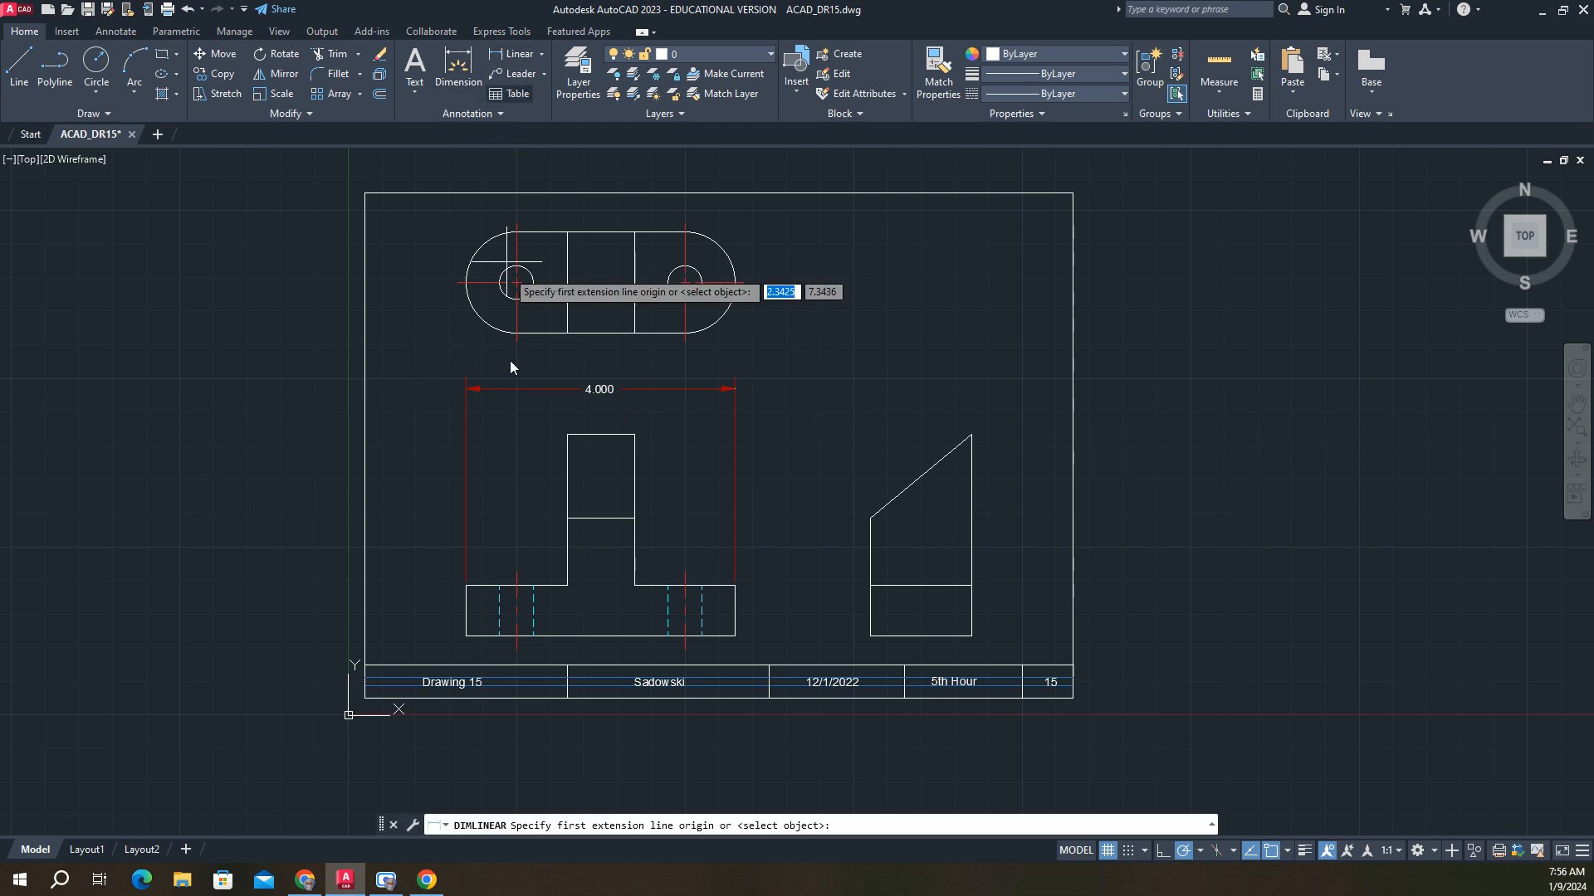
pyautogui.click(466, 585)
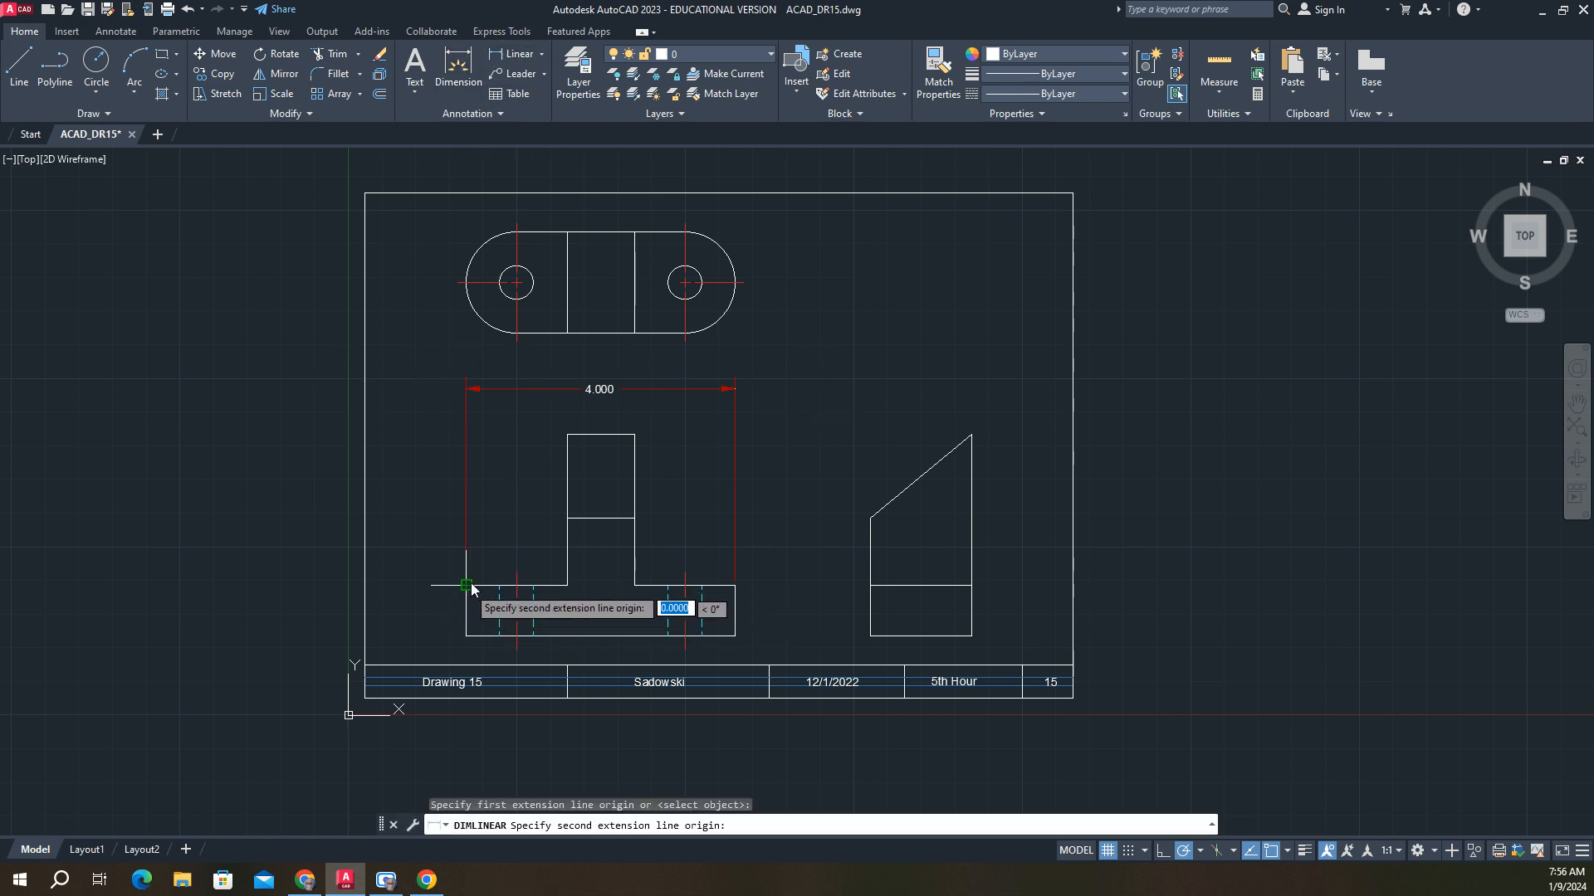
pyautogui.click(568, 434)
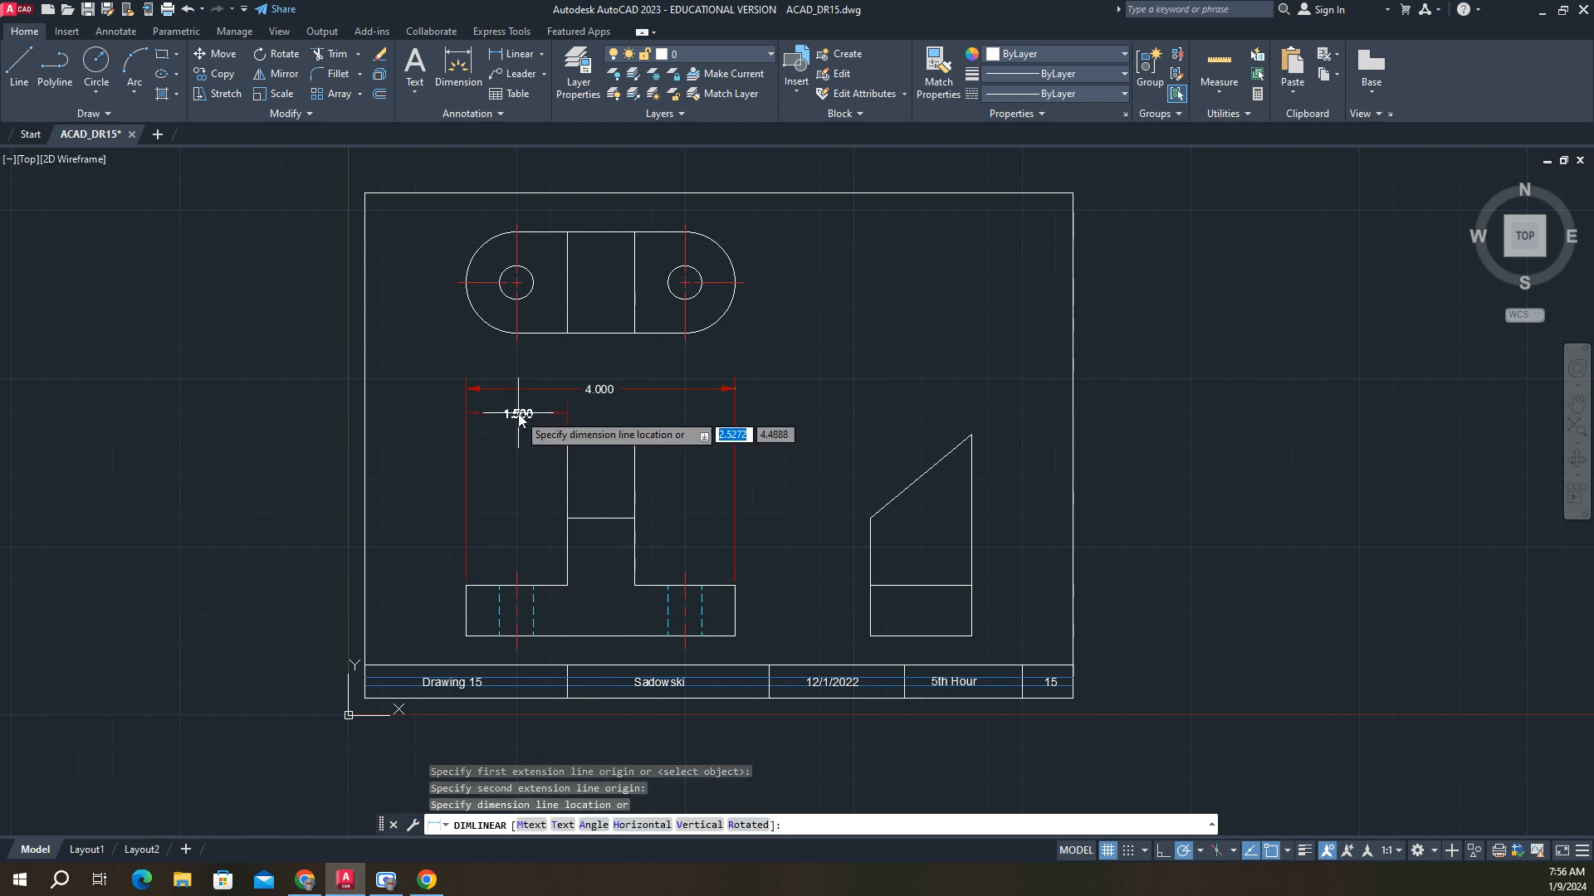
pyautogui.click(519, 413)
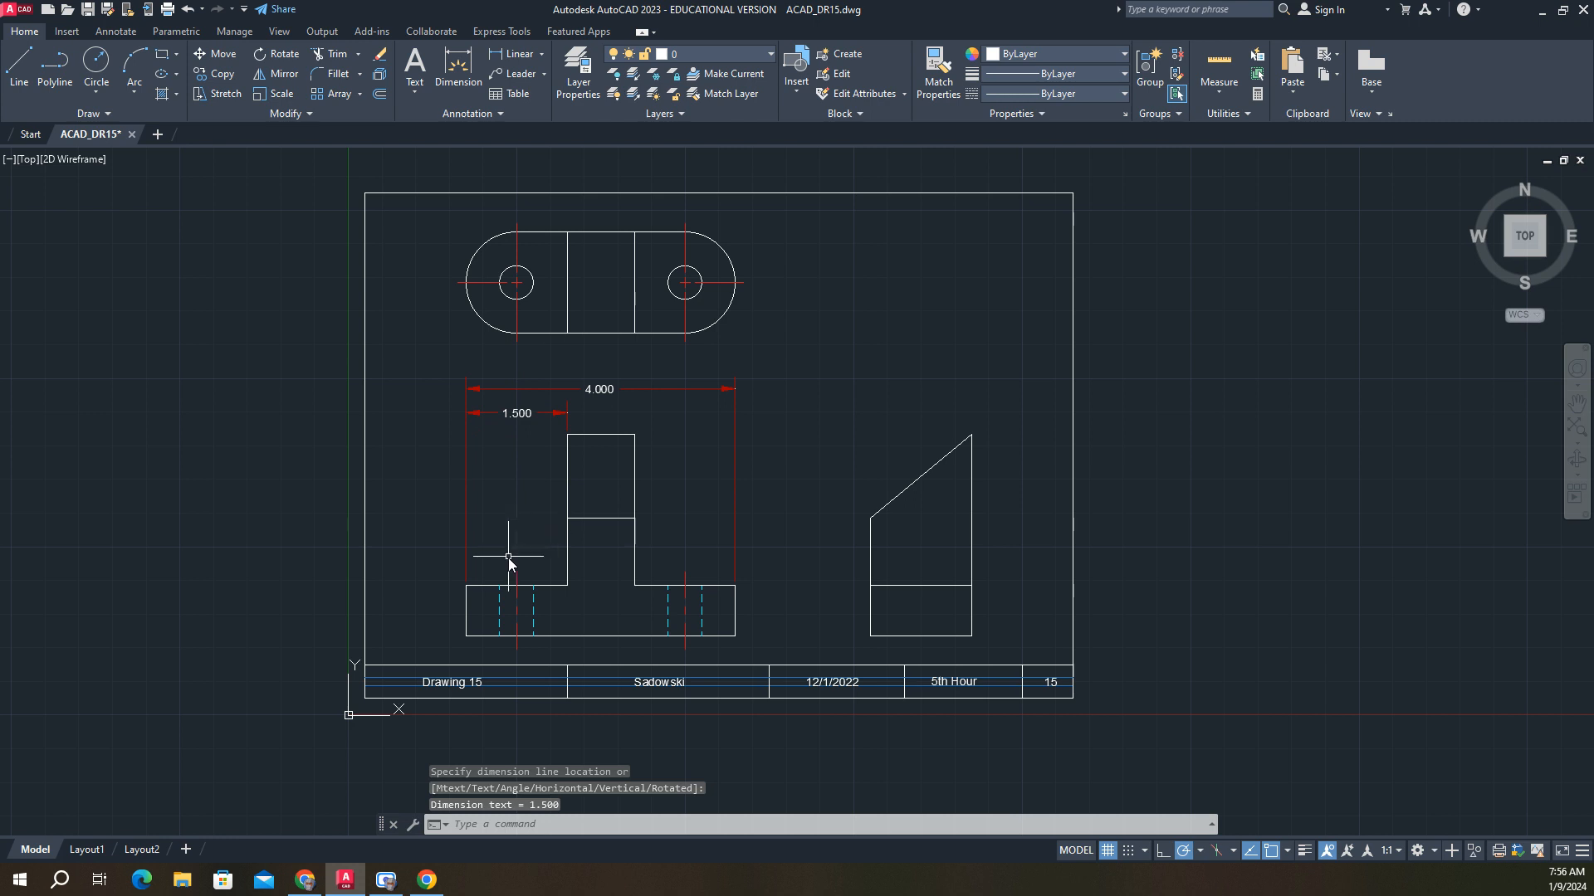
pyautogui.click(519, 414)
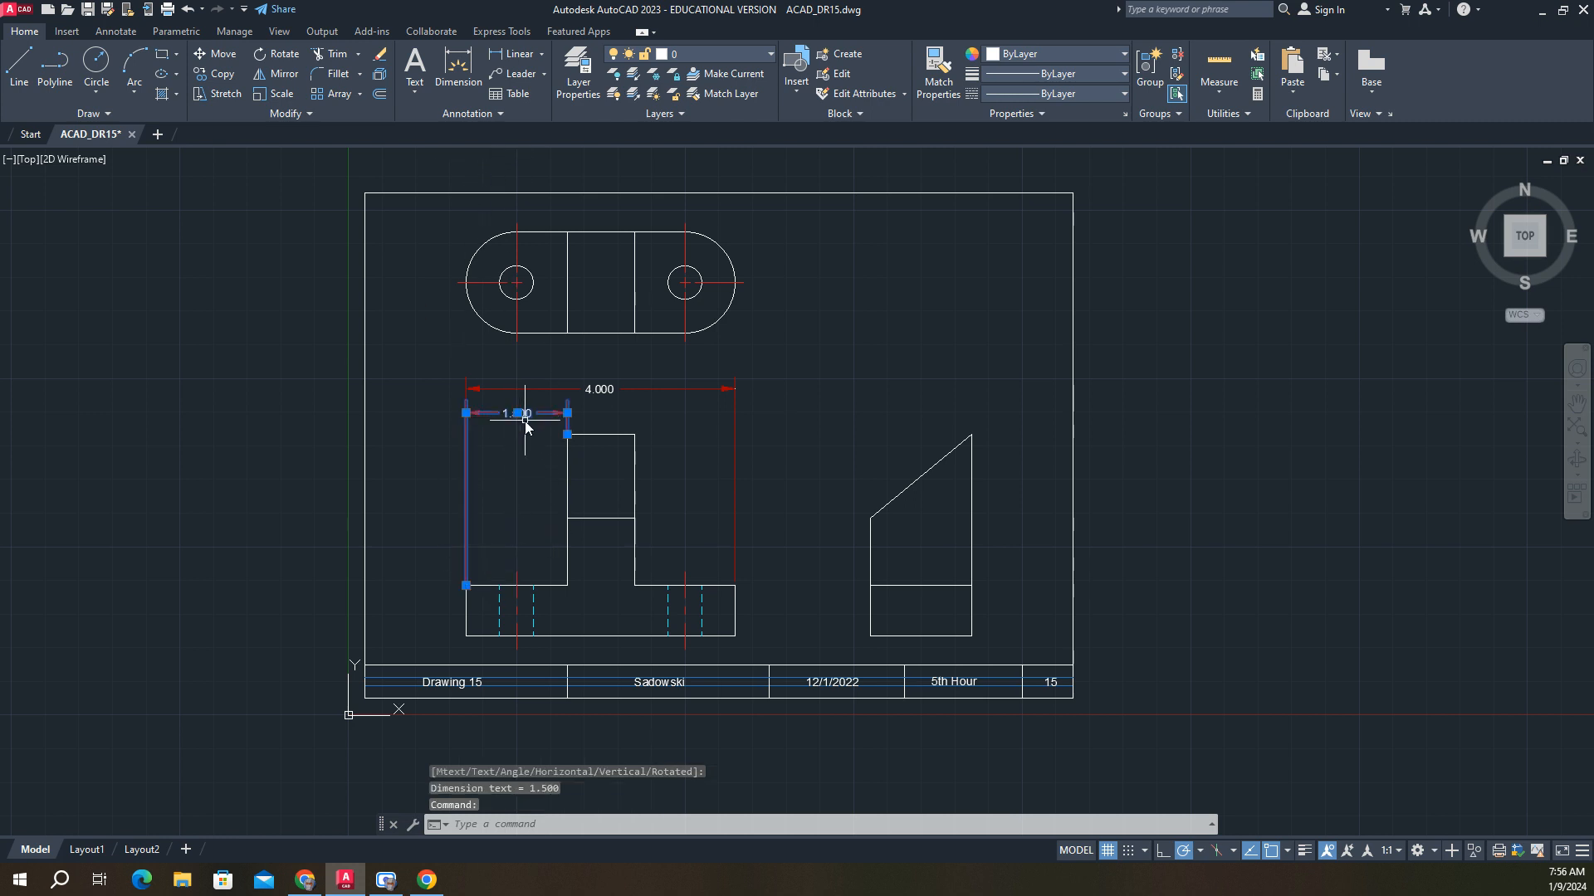
pyautogui.press('Delete')
# Step: Try dimensioning the front view's left shoulder using the inside corner at the upright's foot, and delete that dimension
pyautogui.click(514, 54)
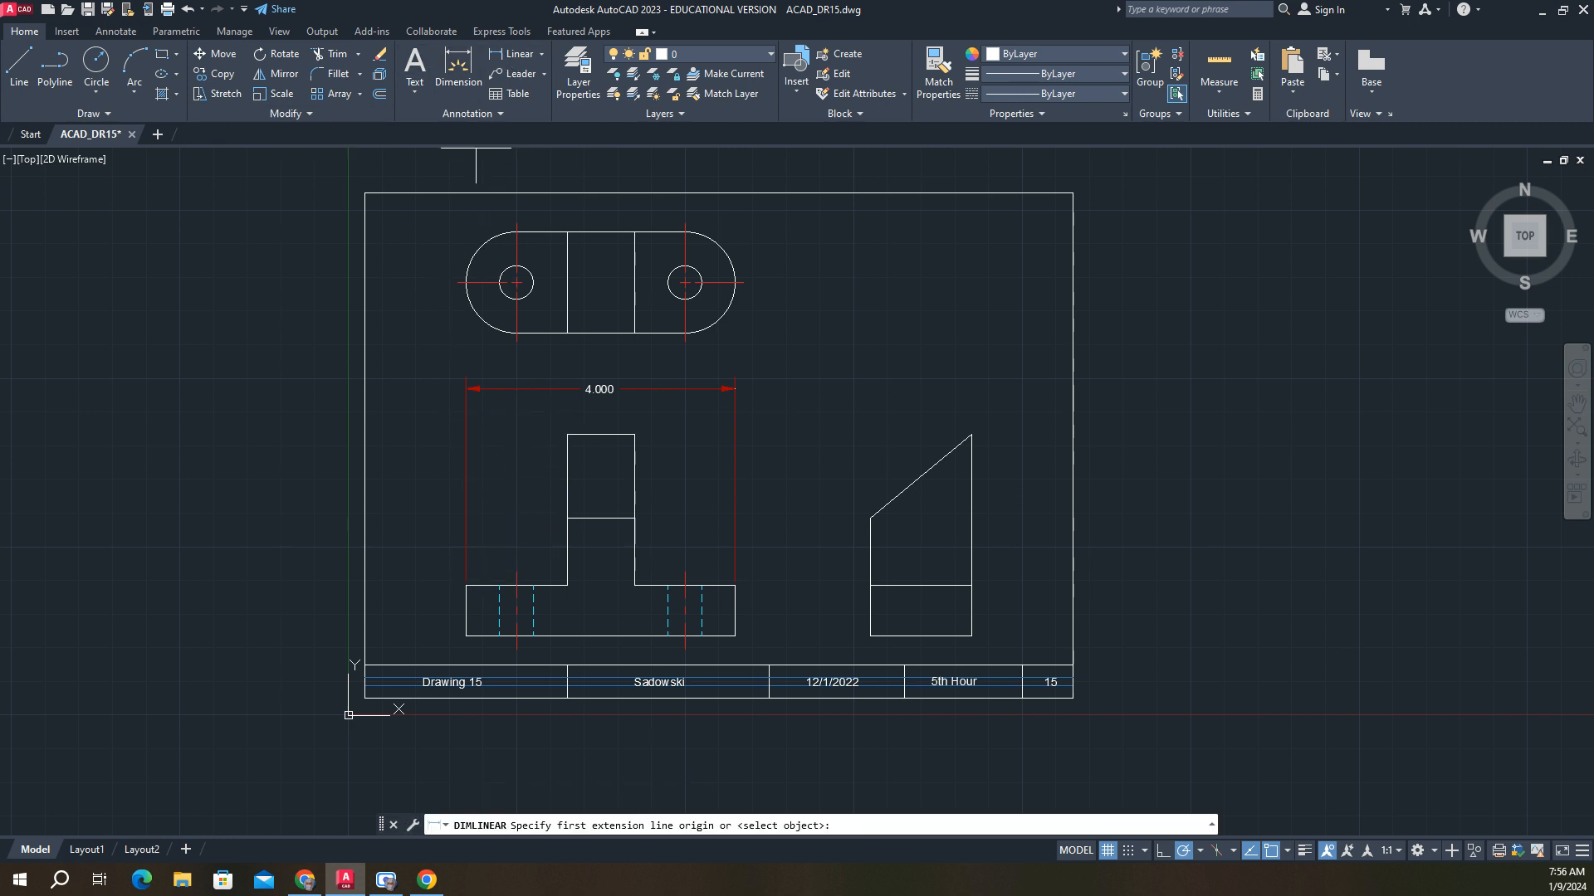
pyautogui.click(467, 586)
pyautogui.click(567, 586)
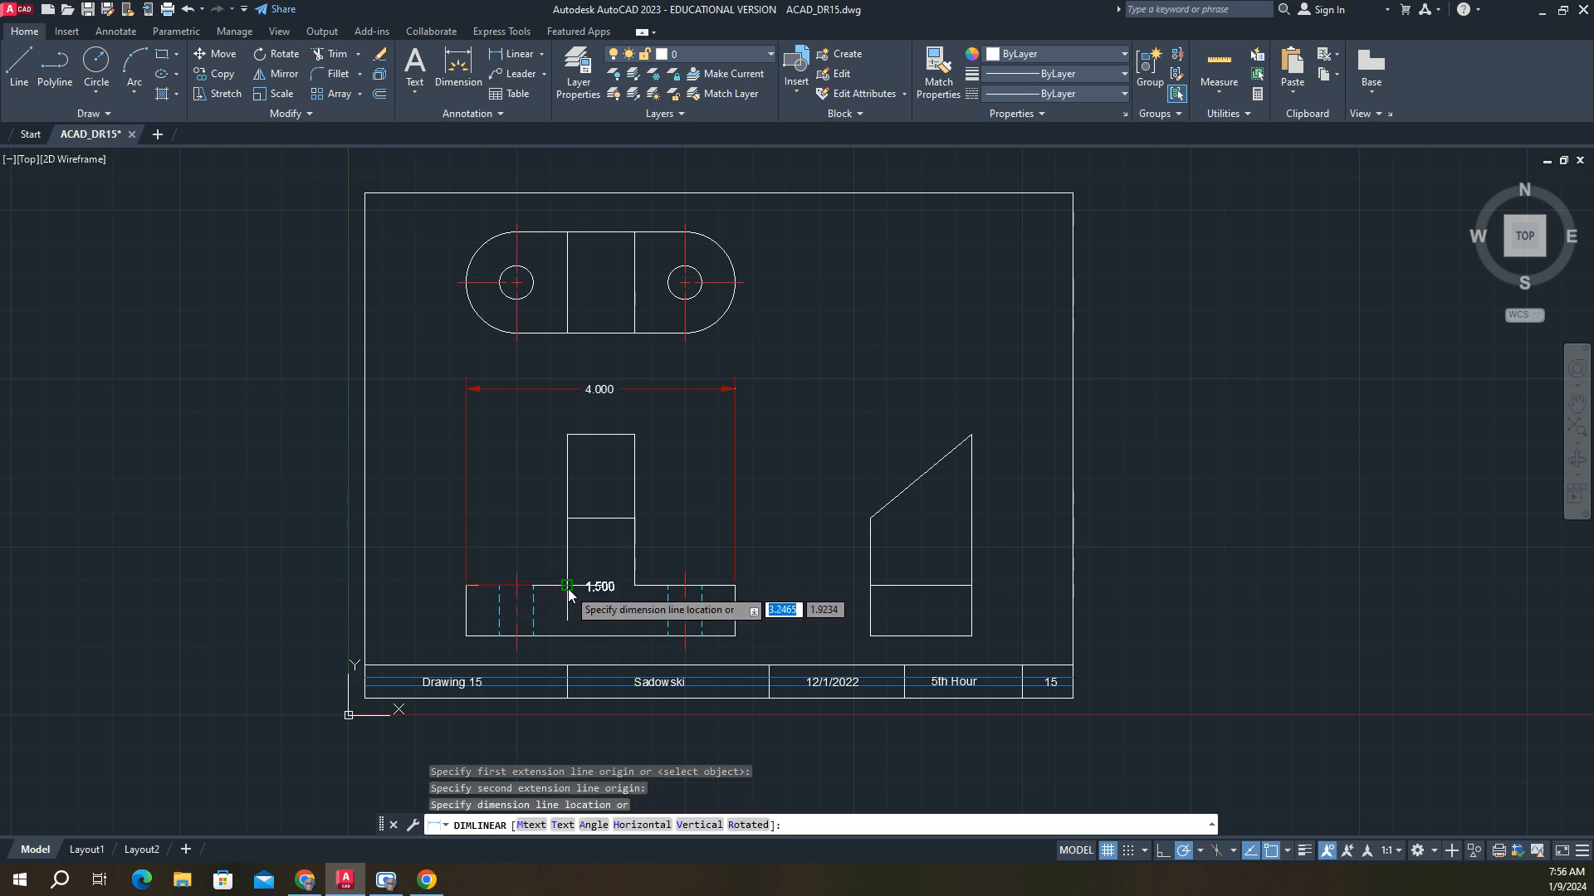
pyautogui.click(525, 420)
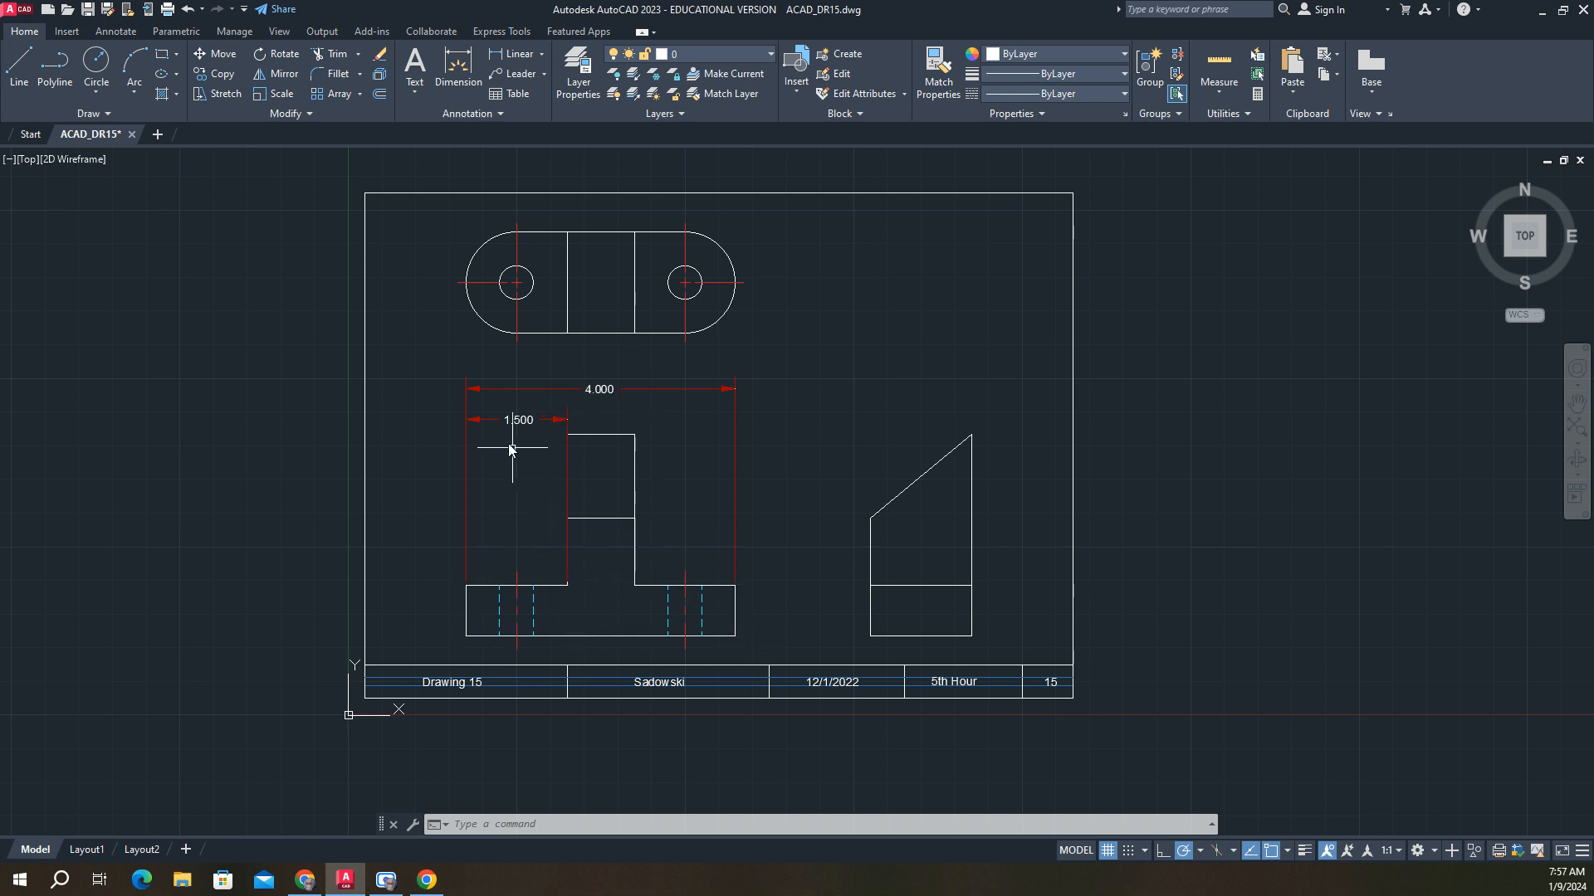
pyautogui.click(525, 421)
pyautogui.press('Delete')
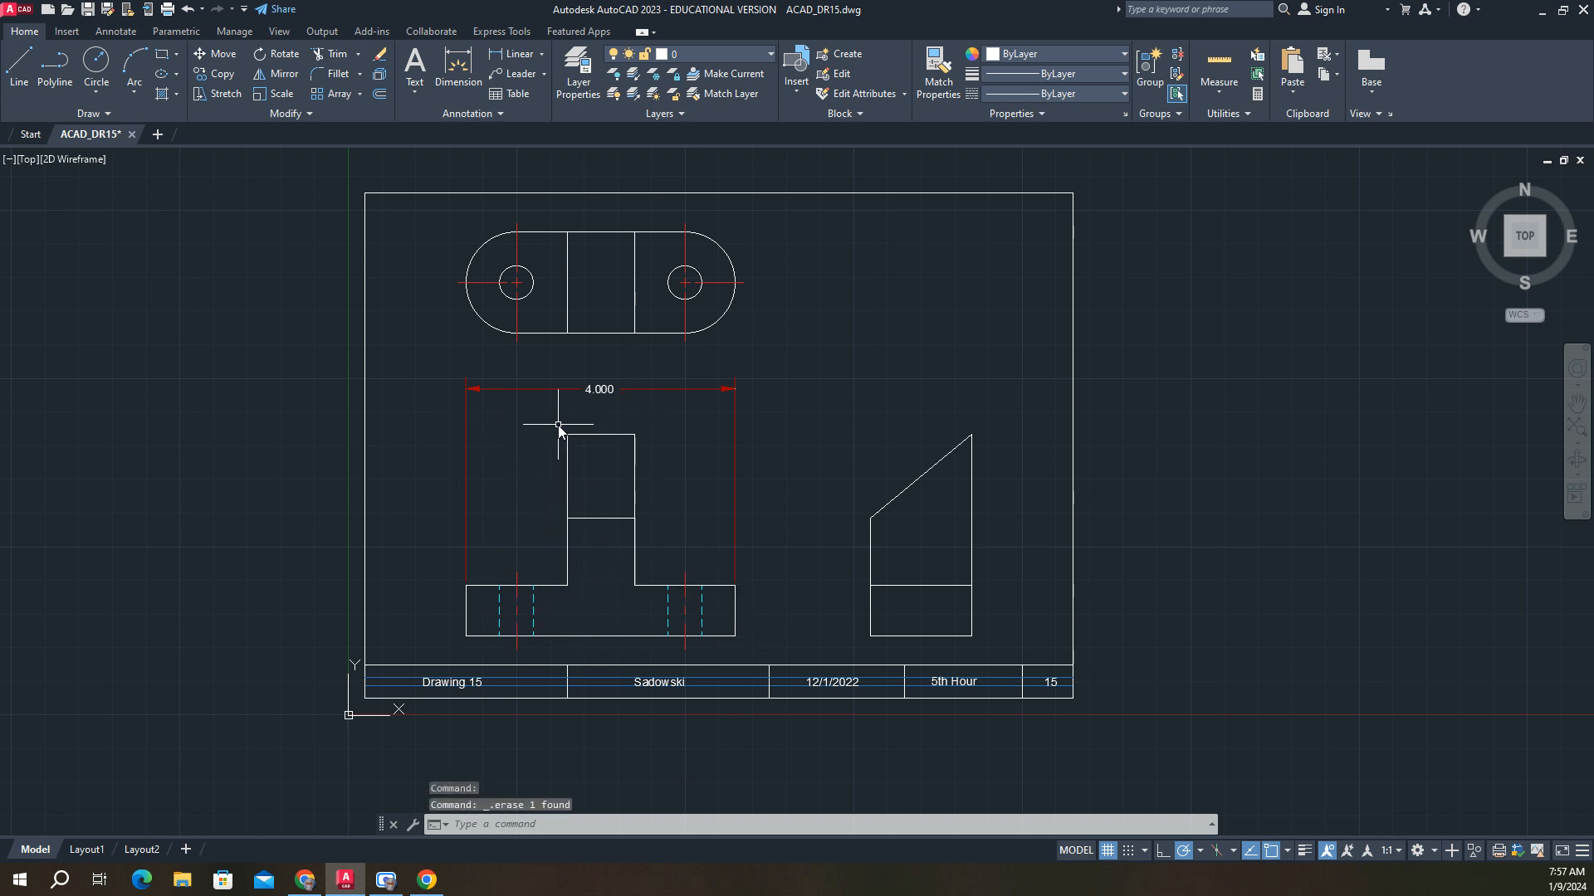
# Step: Dimension the left shoulder's width from the base's upper-left corner to the upright's top-left corner, just below the overall width dimension
pyautogui.click(512, 56)
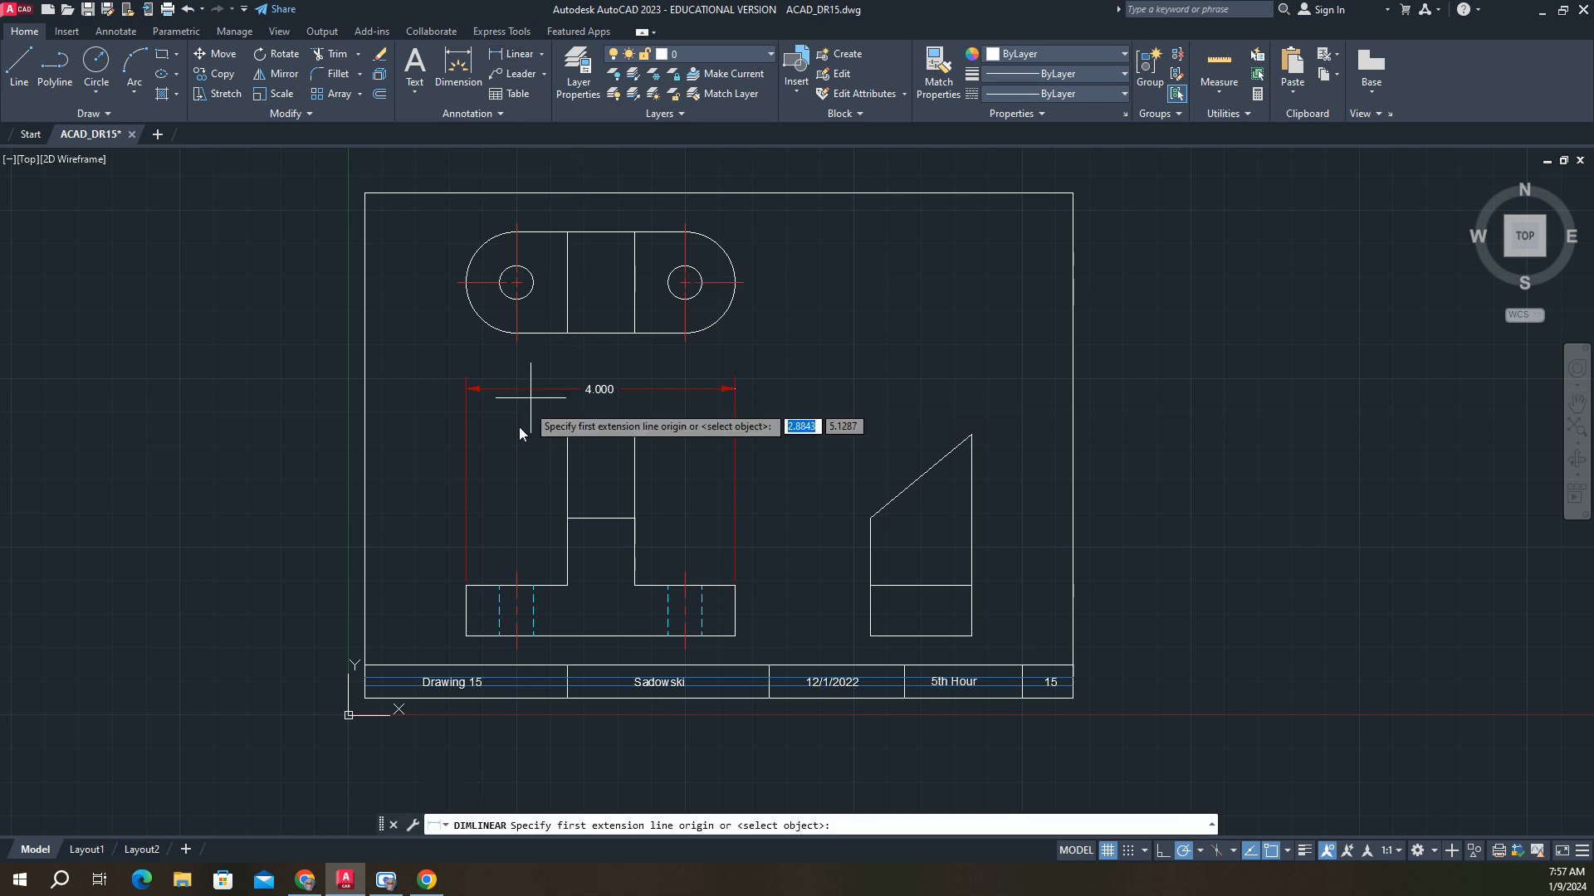
pyautogui.click(467, 585)
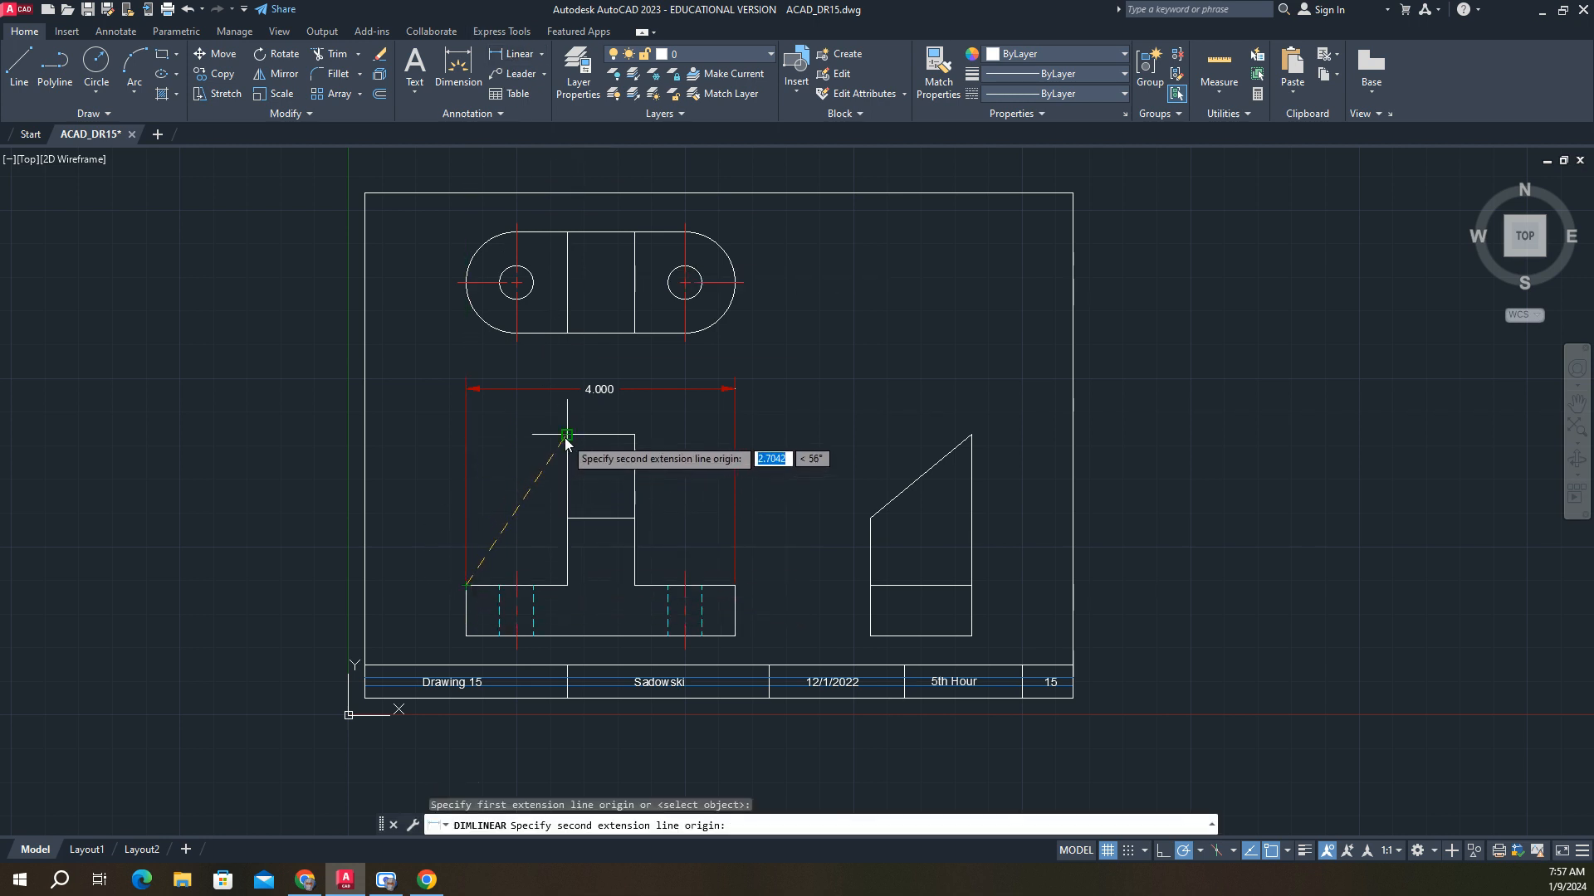
pyautogui.click(565, 435)
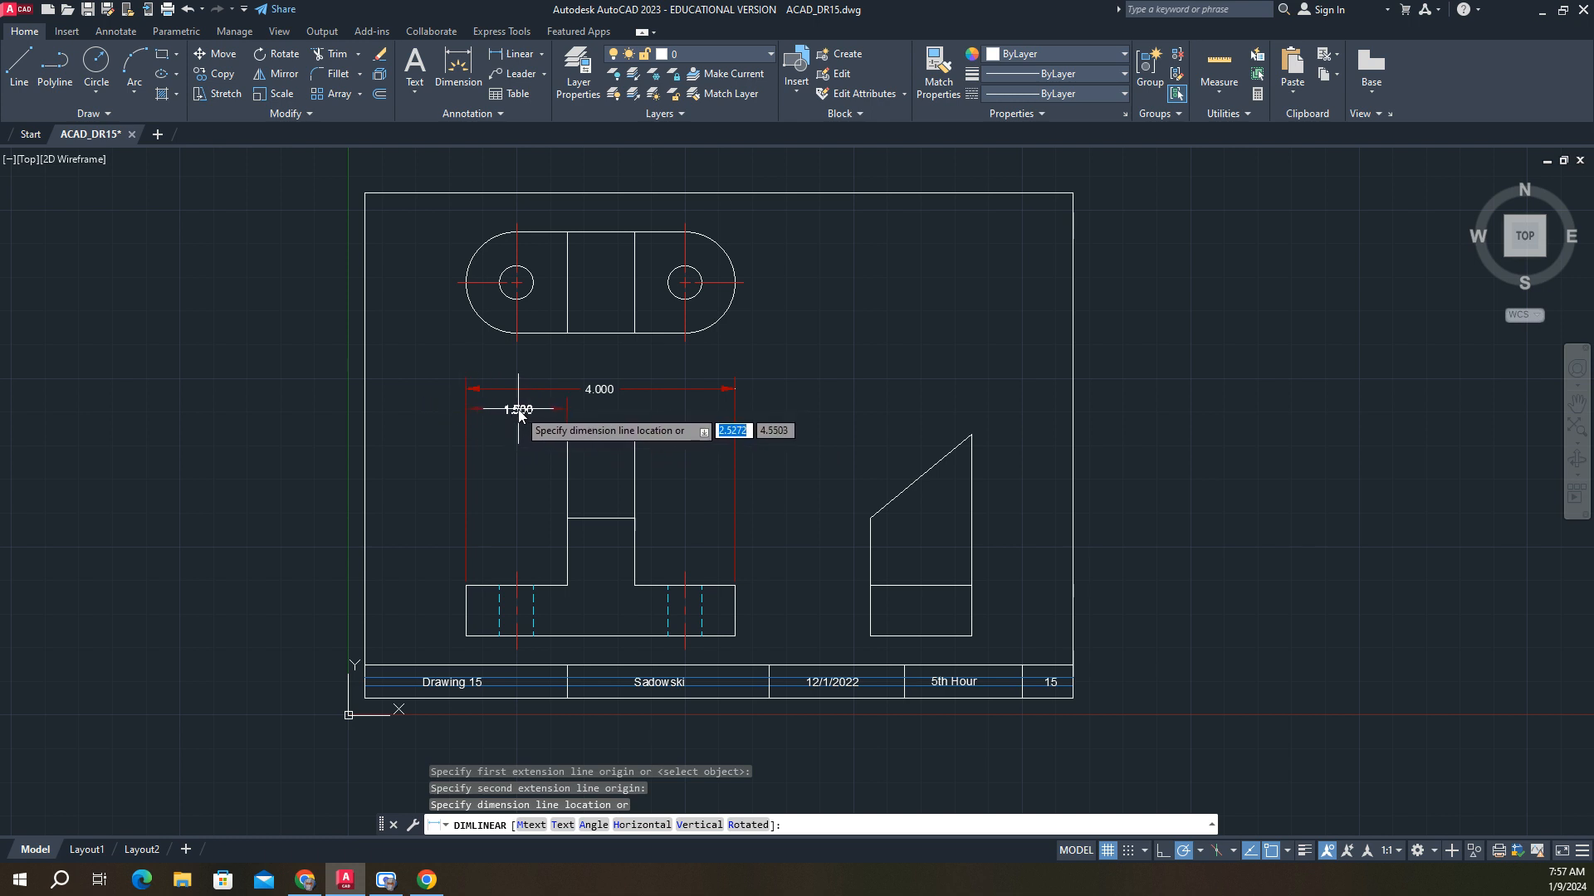
pyautogui.click(519, 410)
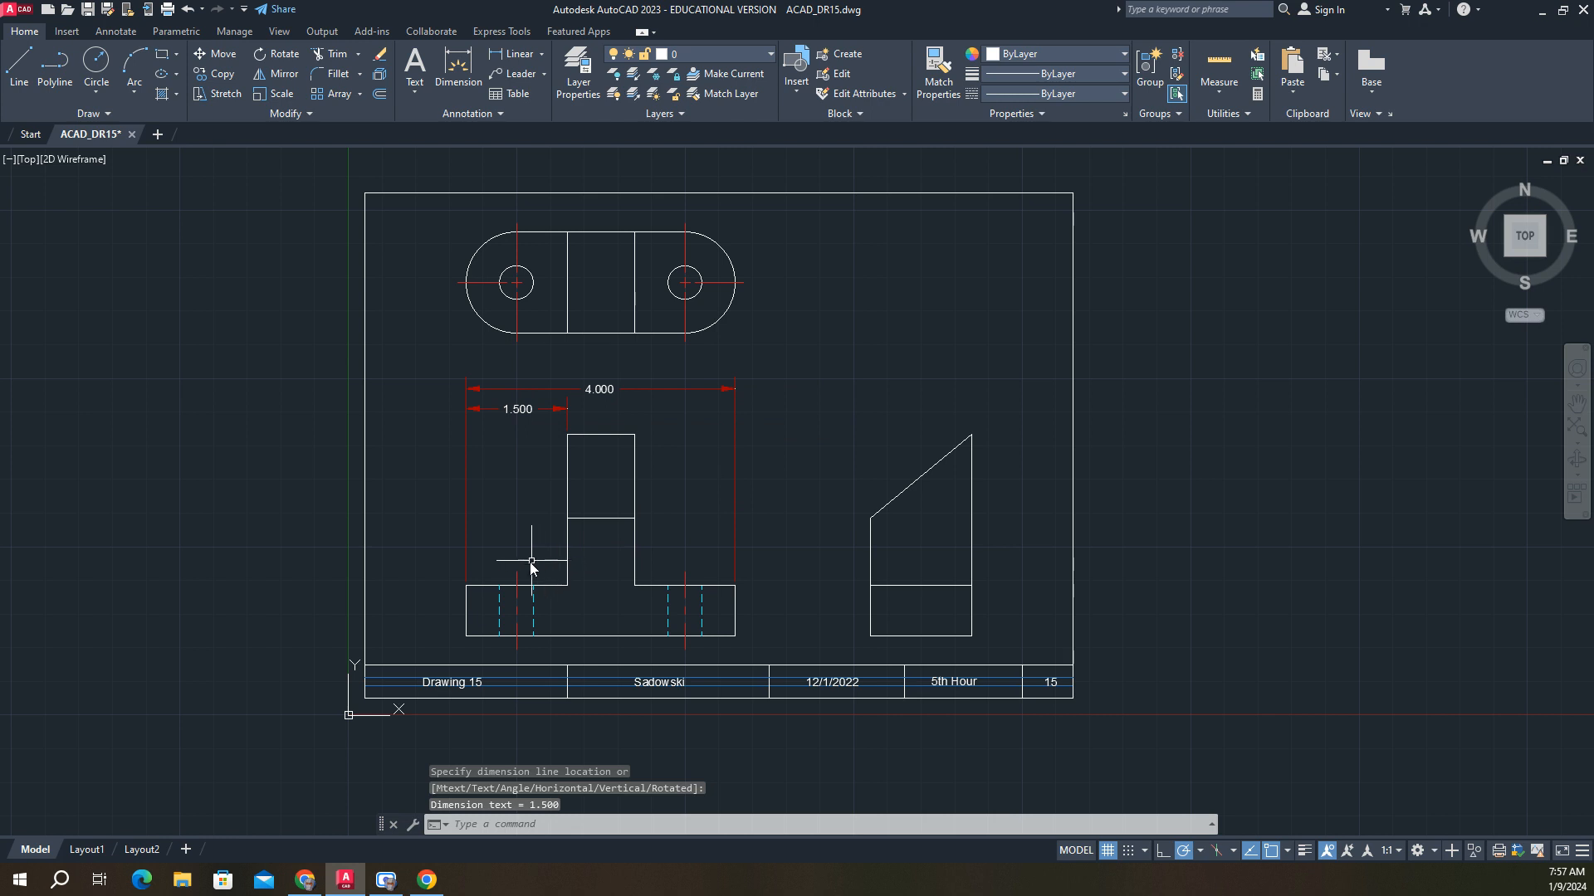
# Step: Dimension the width of the front view's upright across its top edge, aligned with the neighbouring shoulder dimension
pyautogui.click(519, 53)
pyautogui.click(568, 434)
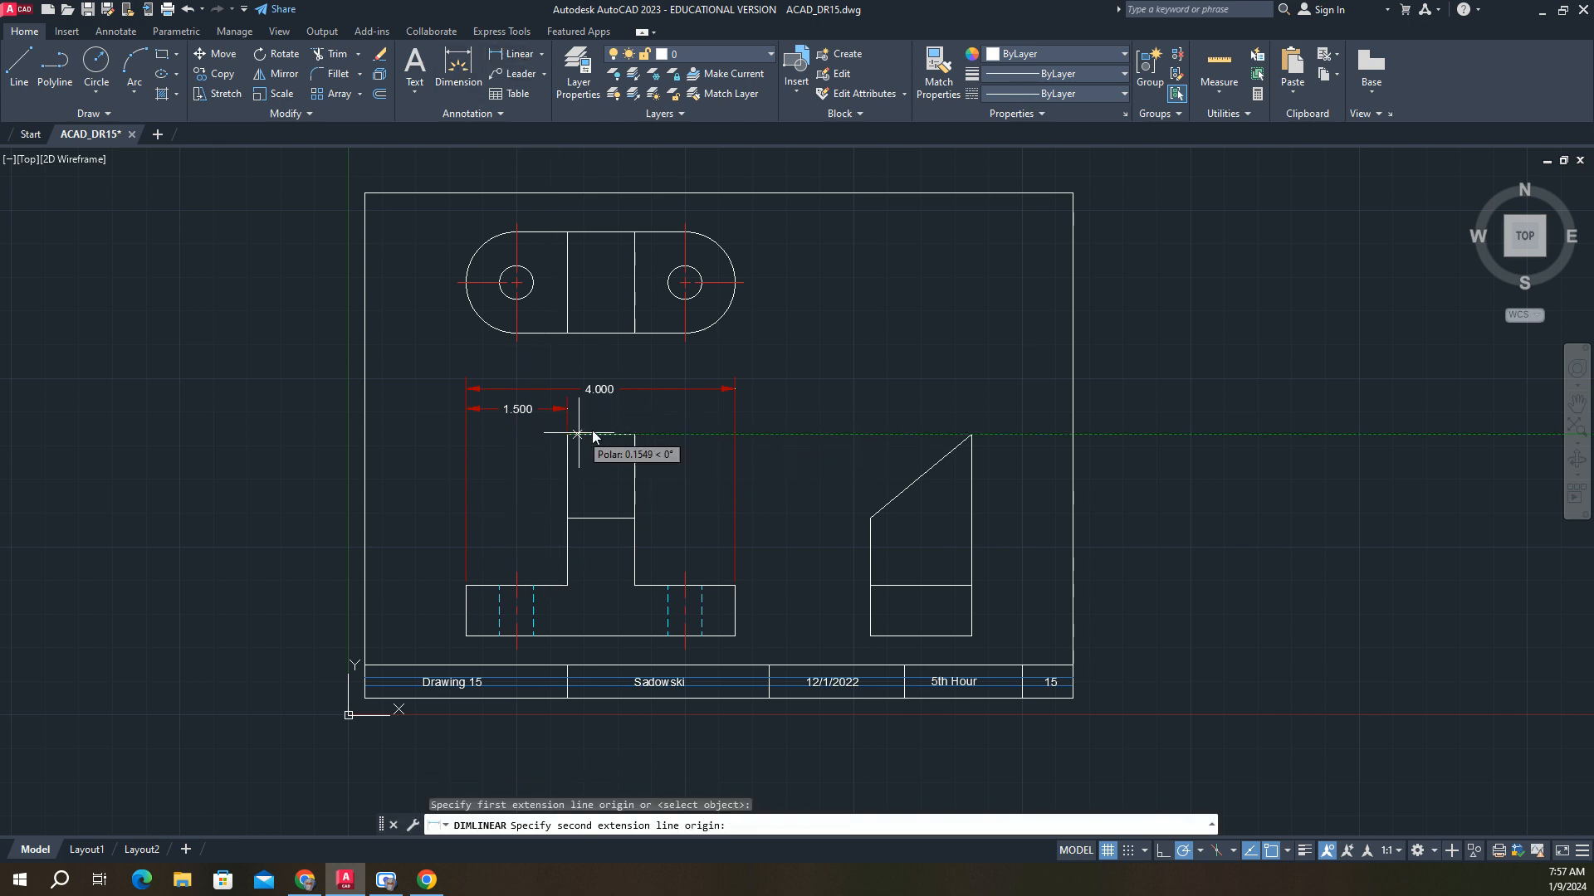
pyautogui.click(635, 434)
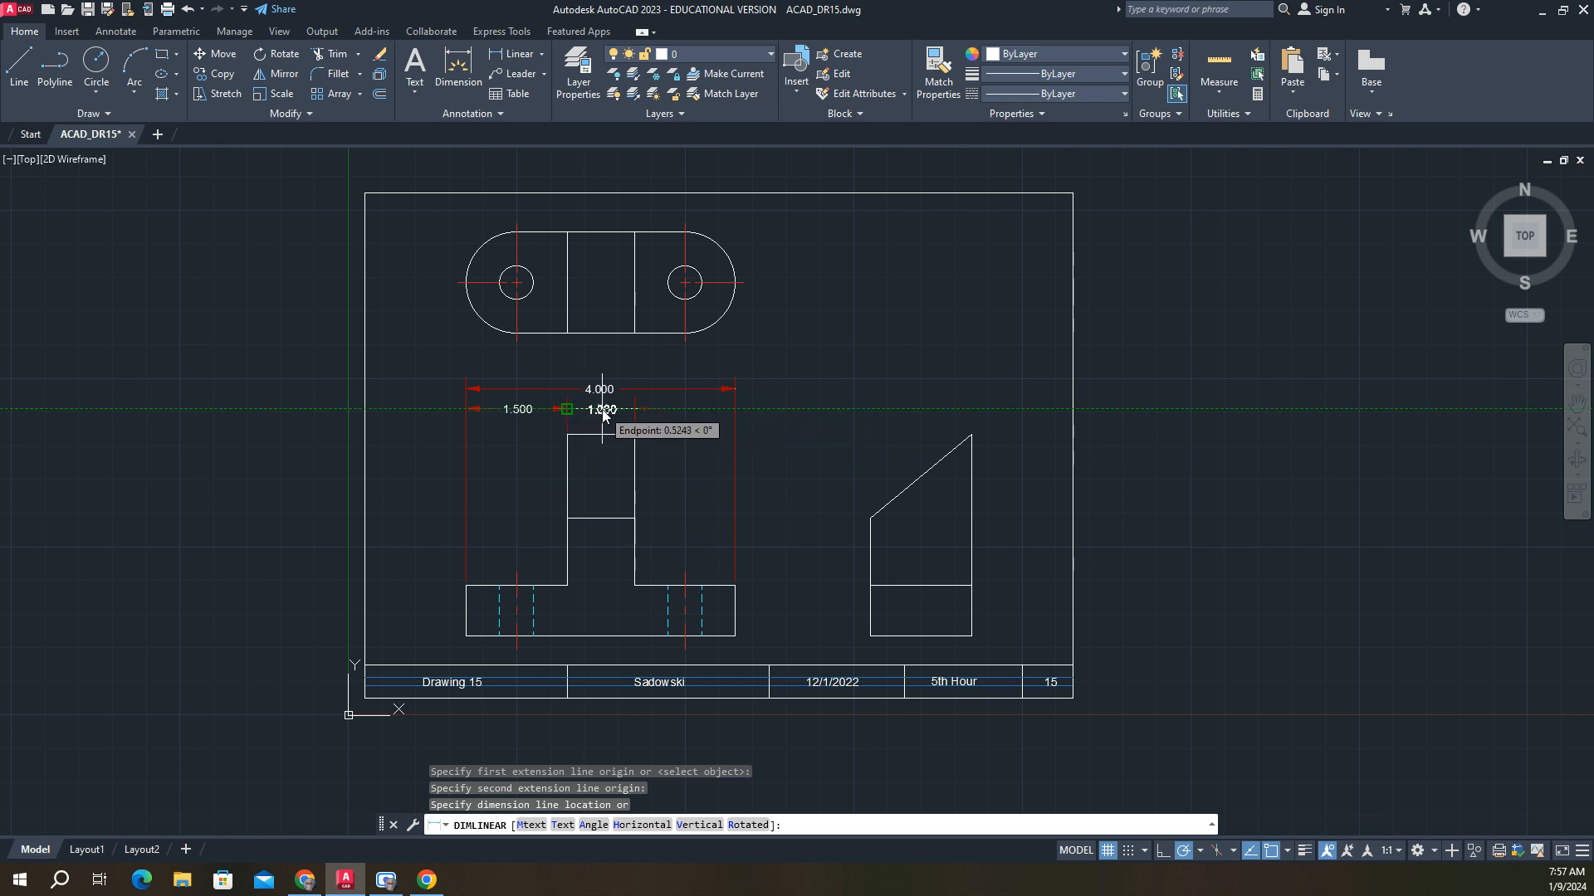
pyautogui.click(602, 411)
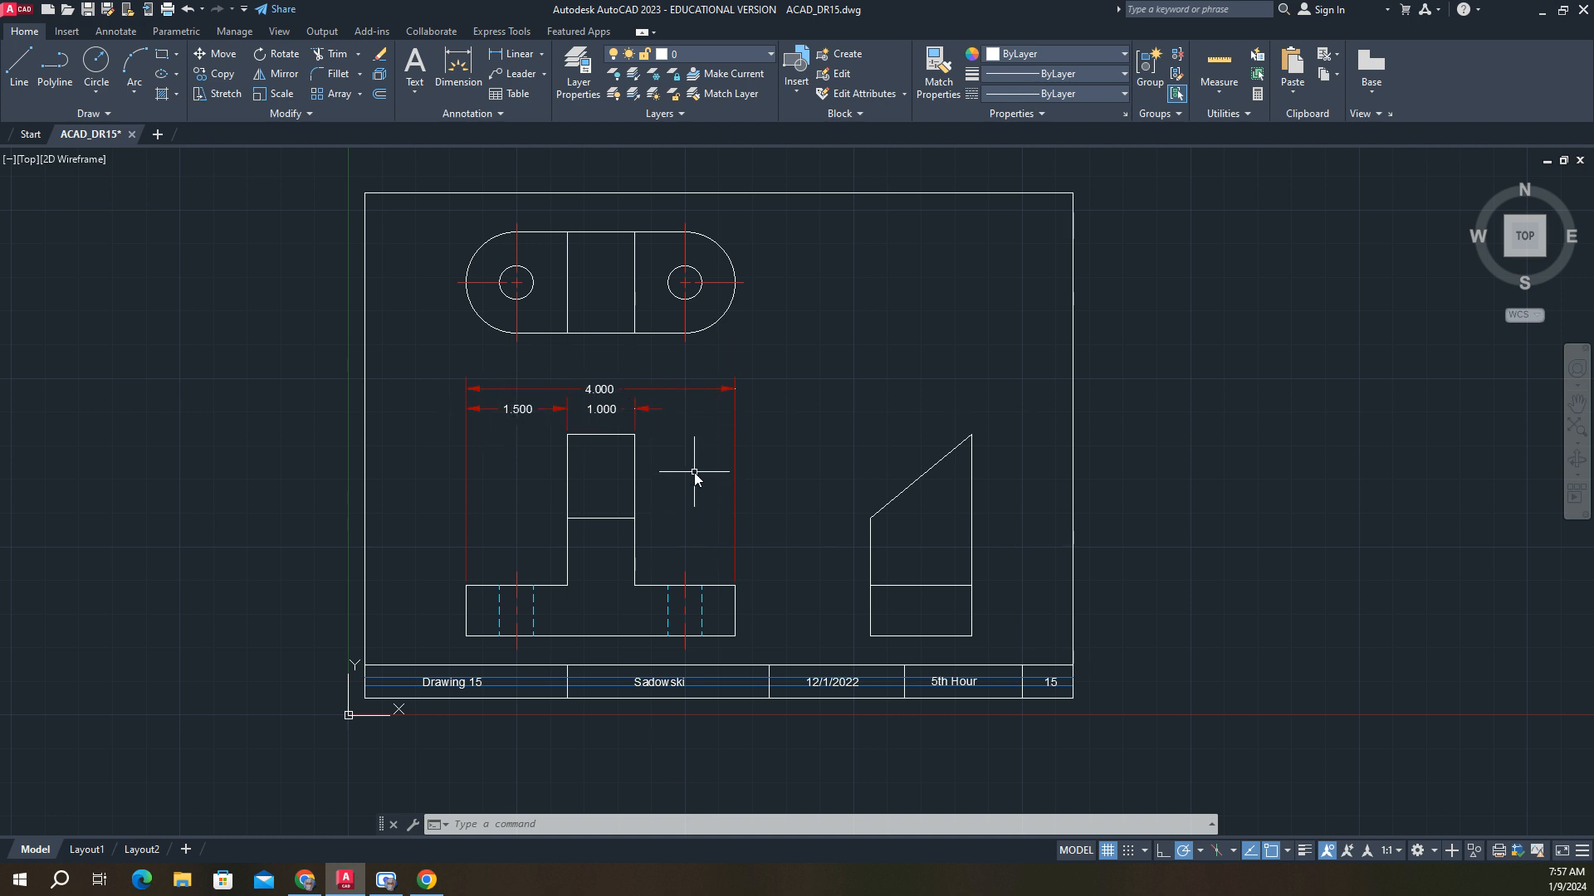
# Step: Add a horizontal linear dimension for the side view's depth, placed above it level with the overall width dimension
pyautogui.scroll(2, 830, 554)
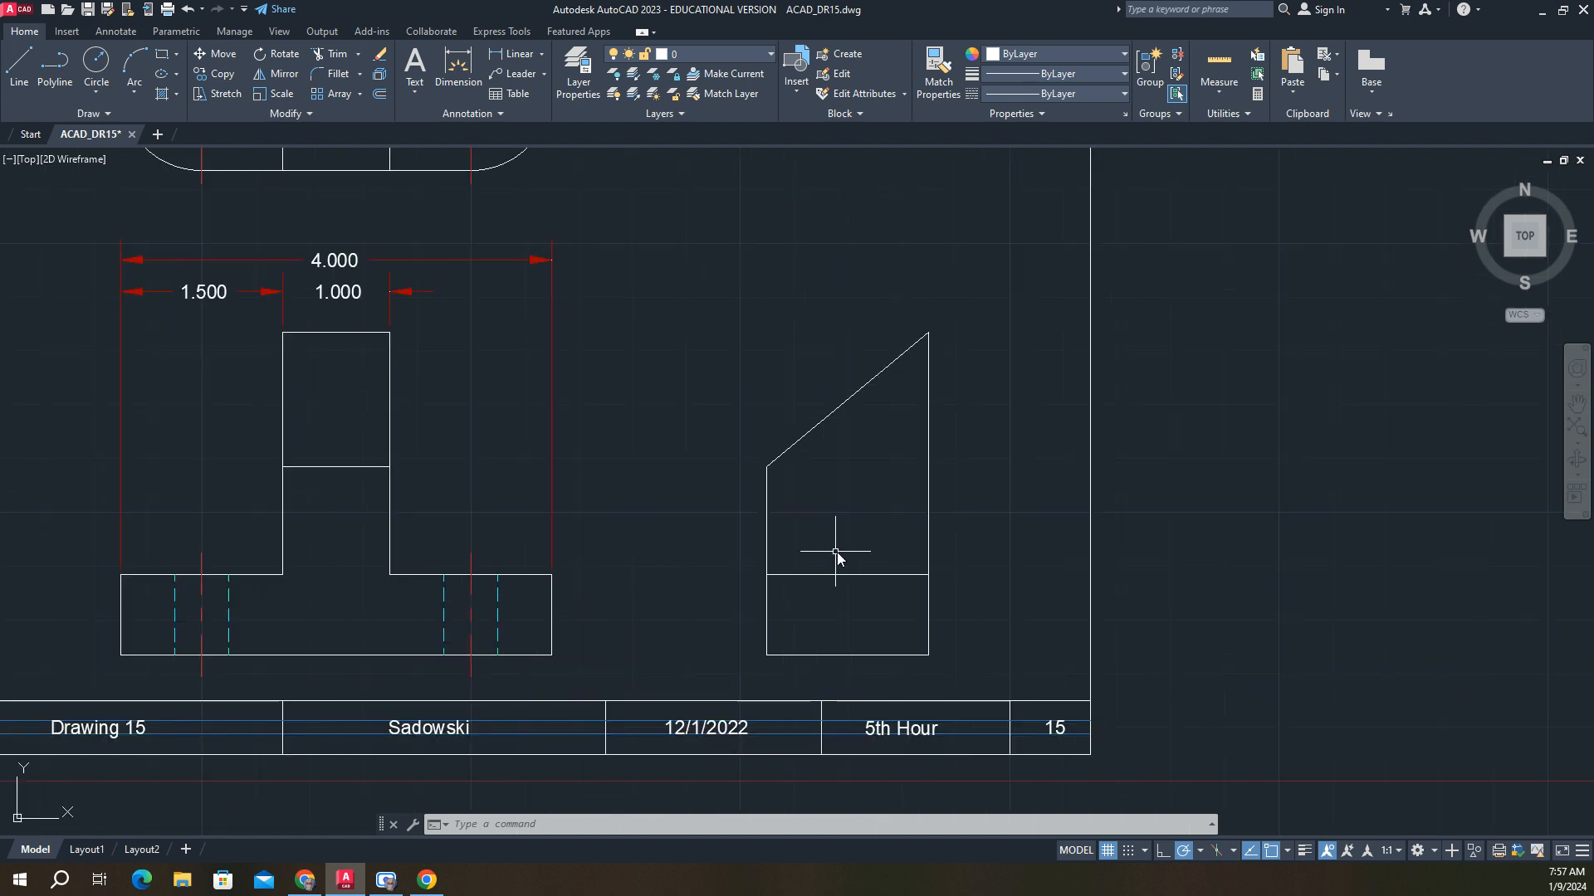
pyautogui.moveTo(836, 551); pyautogui.dragTo(730, 548, button='middle')
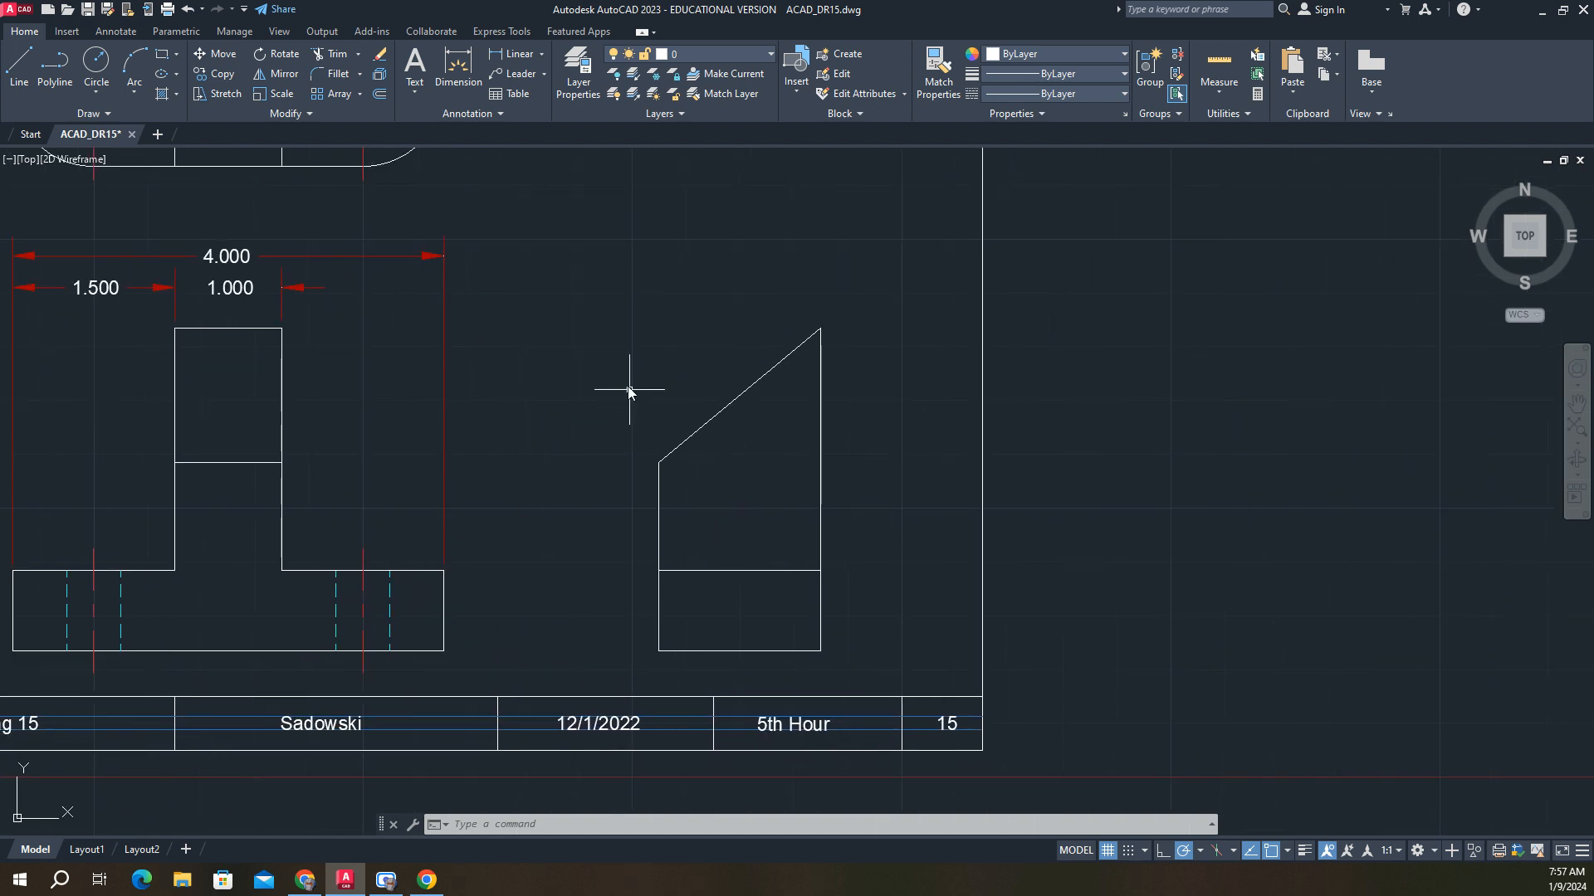
pyautogui.click(519, 55)
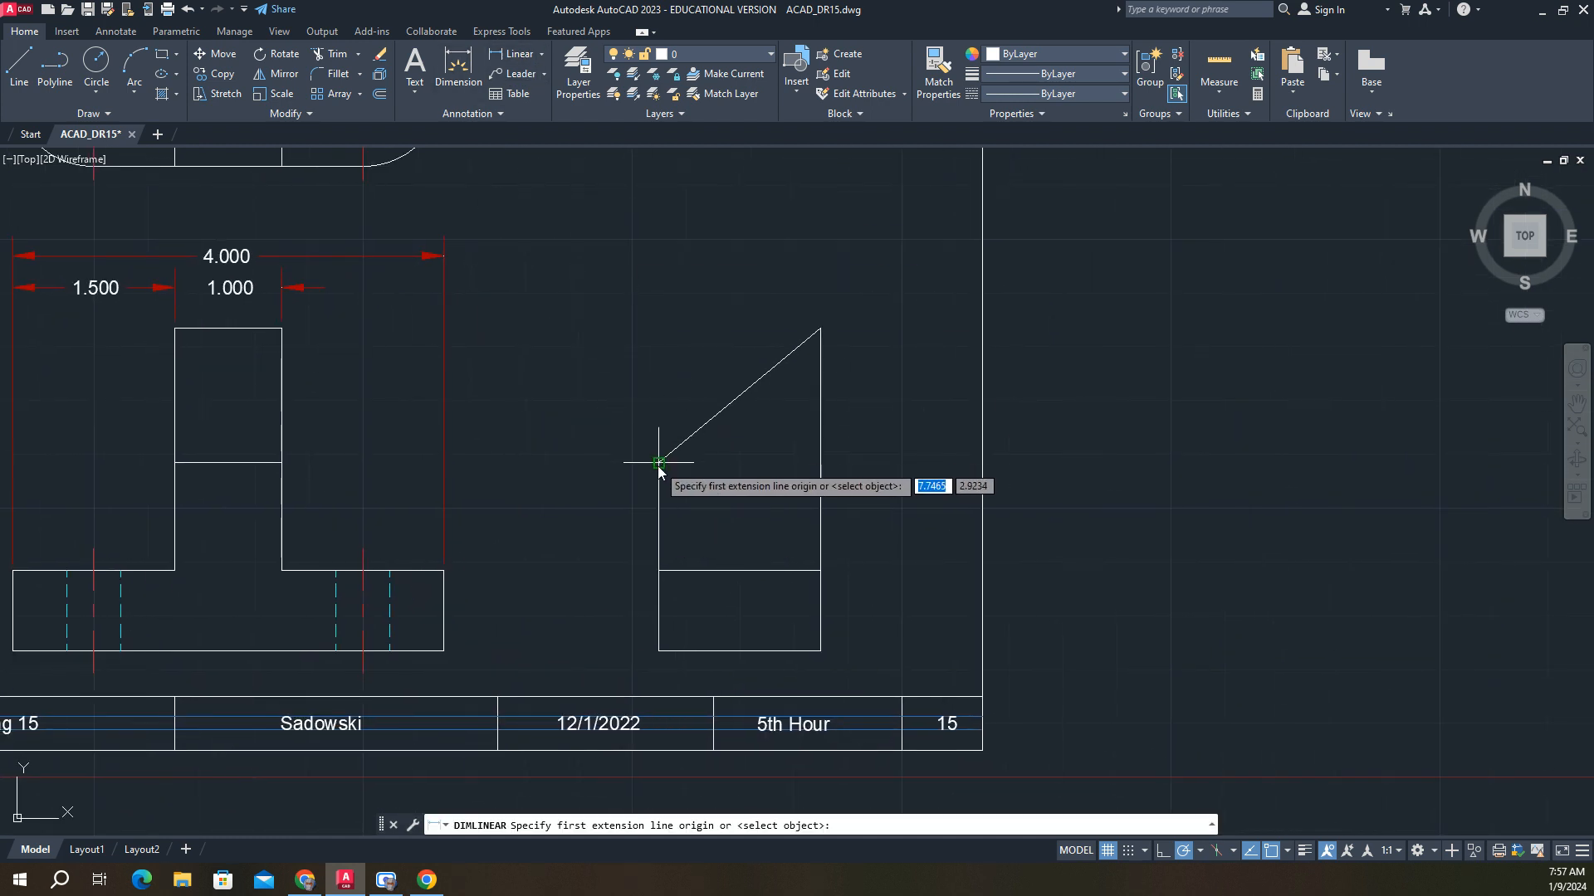
pyautogui.click(659, 463)
pyautogui.click(826, 323)
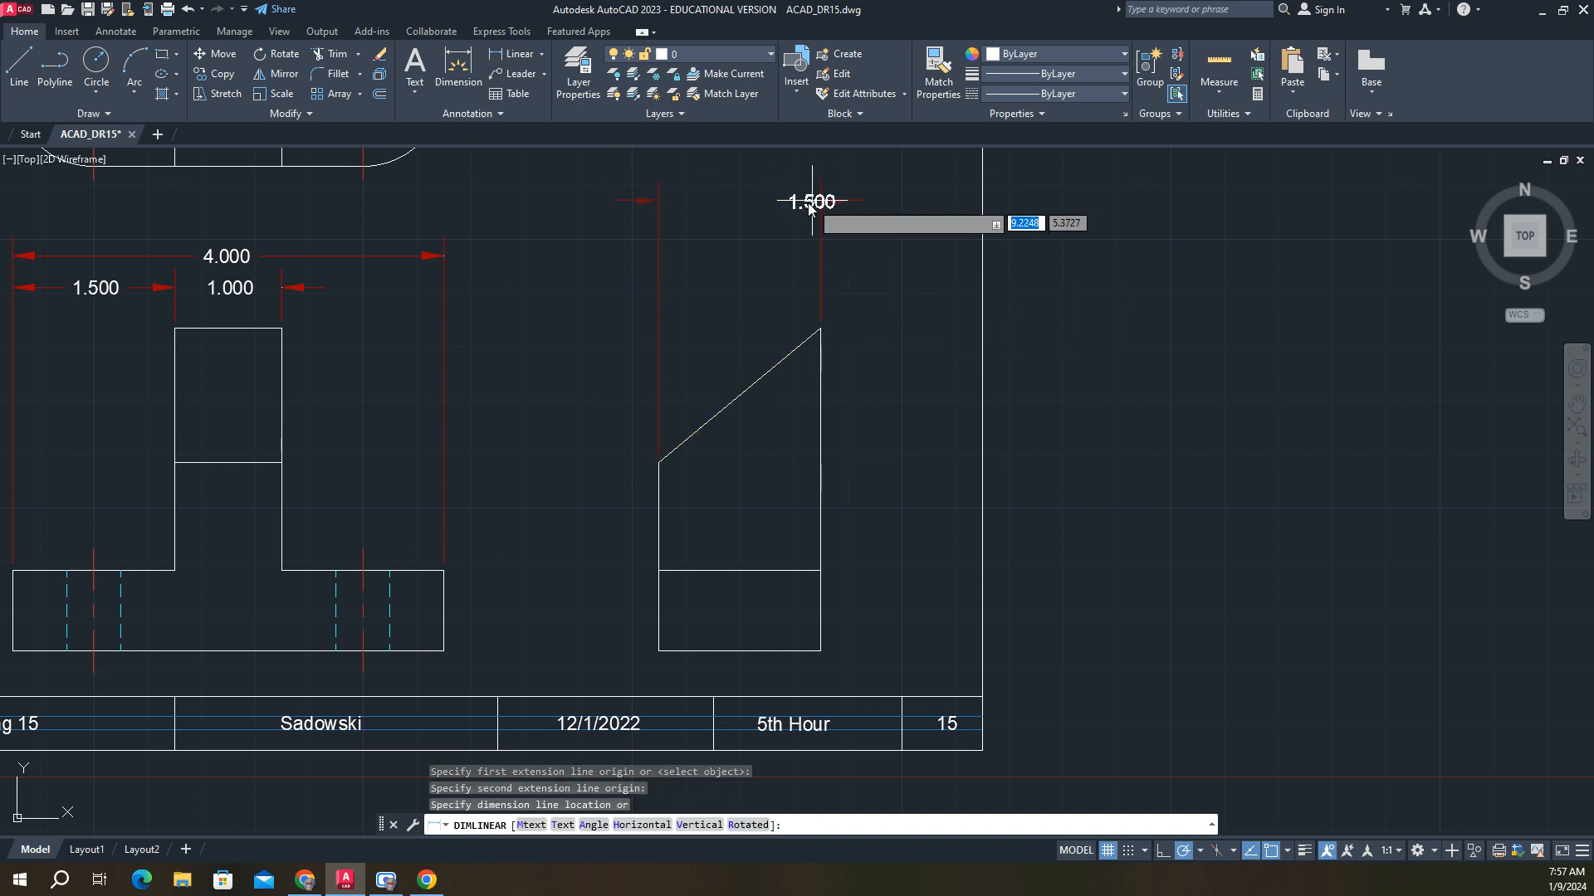
pyautogui.click(737, 257)
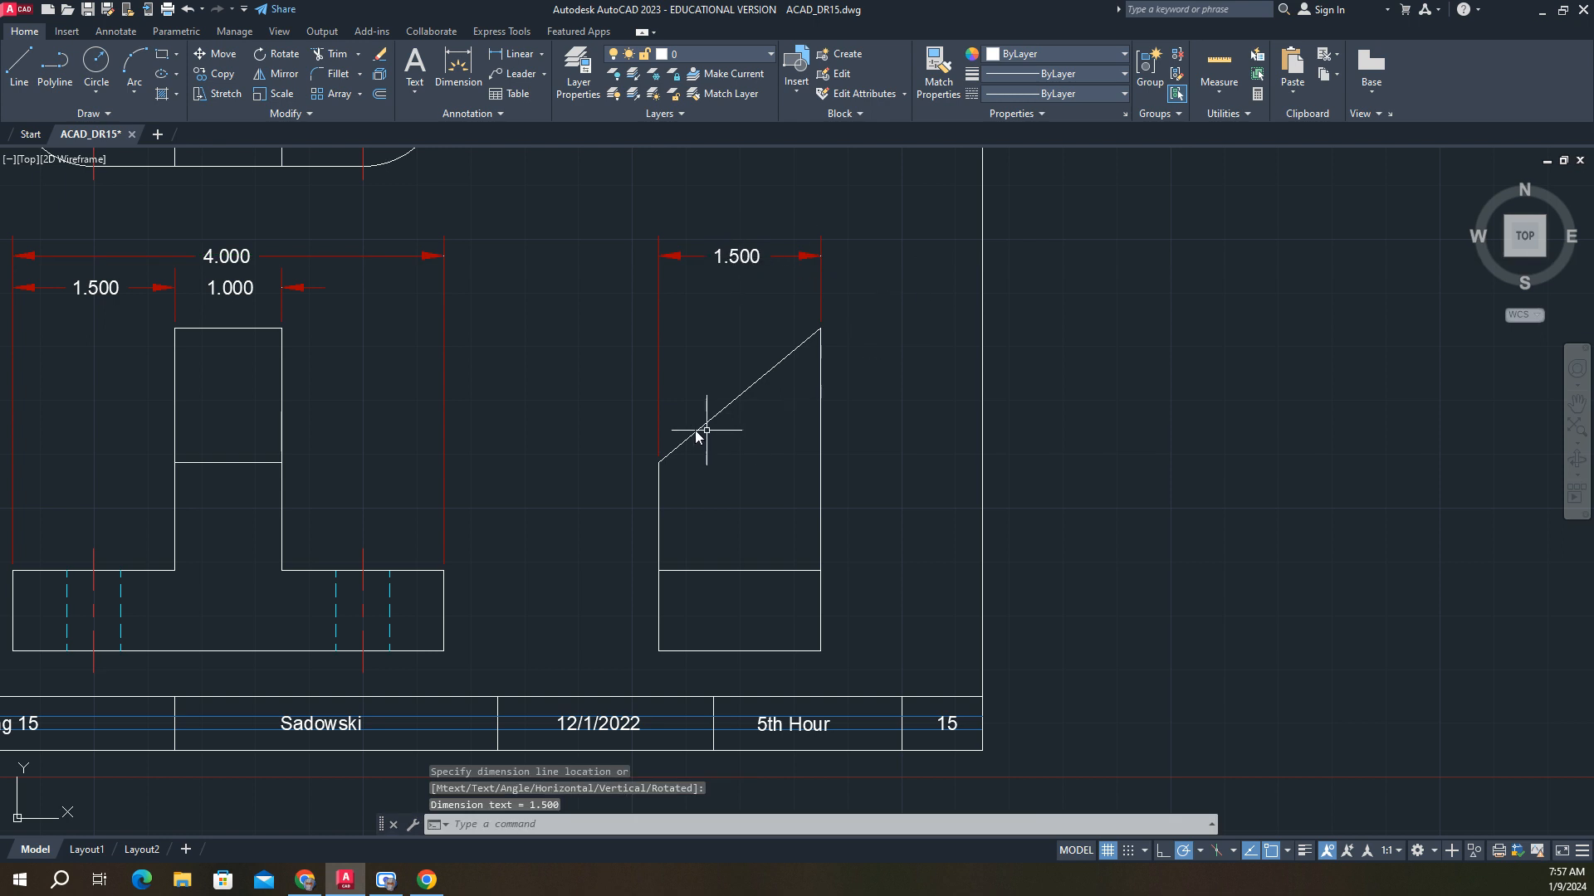
# Step: Dimension the side view's overall height from its peak to its lower-left corner, placed between the front and side views
pyautogui.click(515, 54)
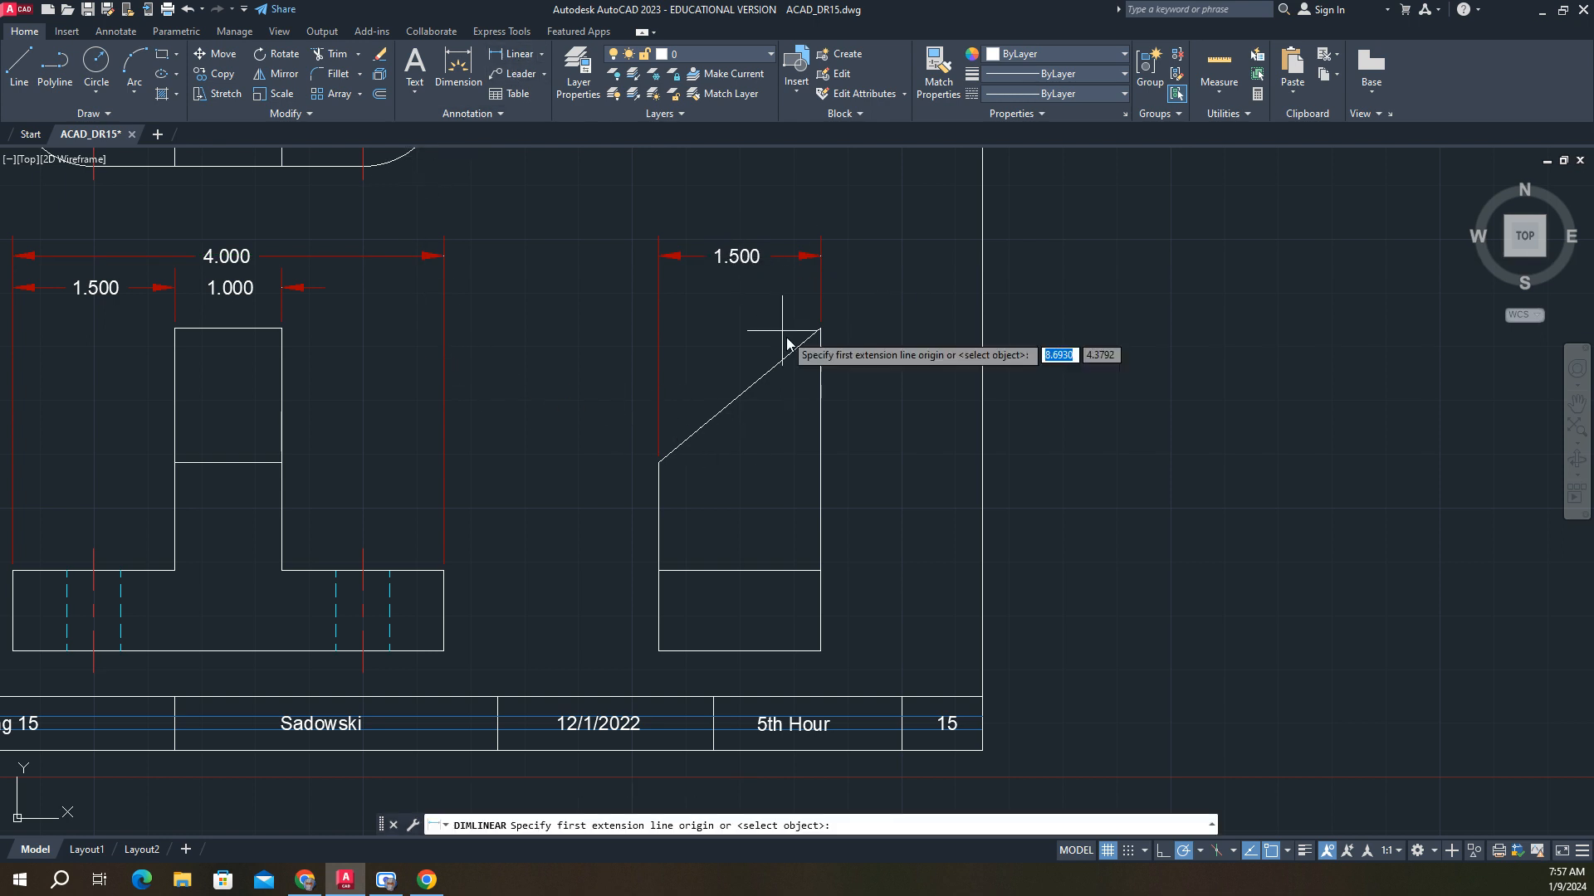
pyautogui.click(804, 341)
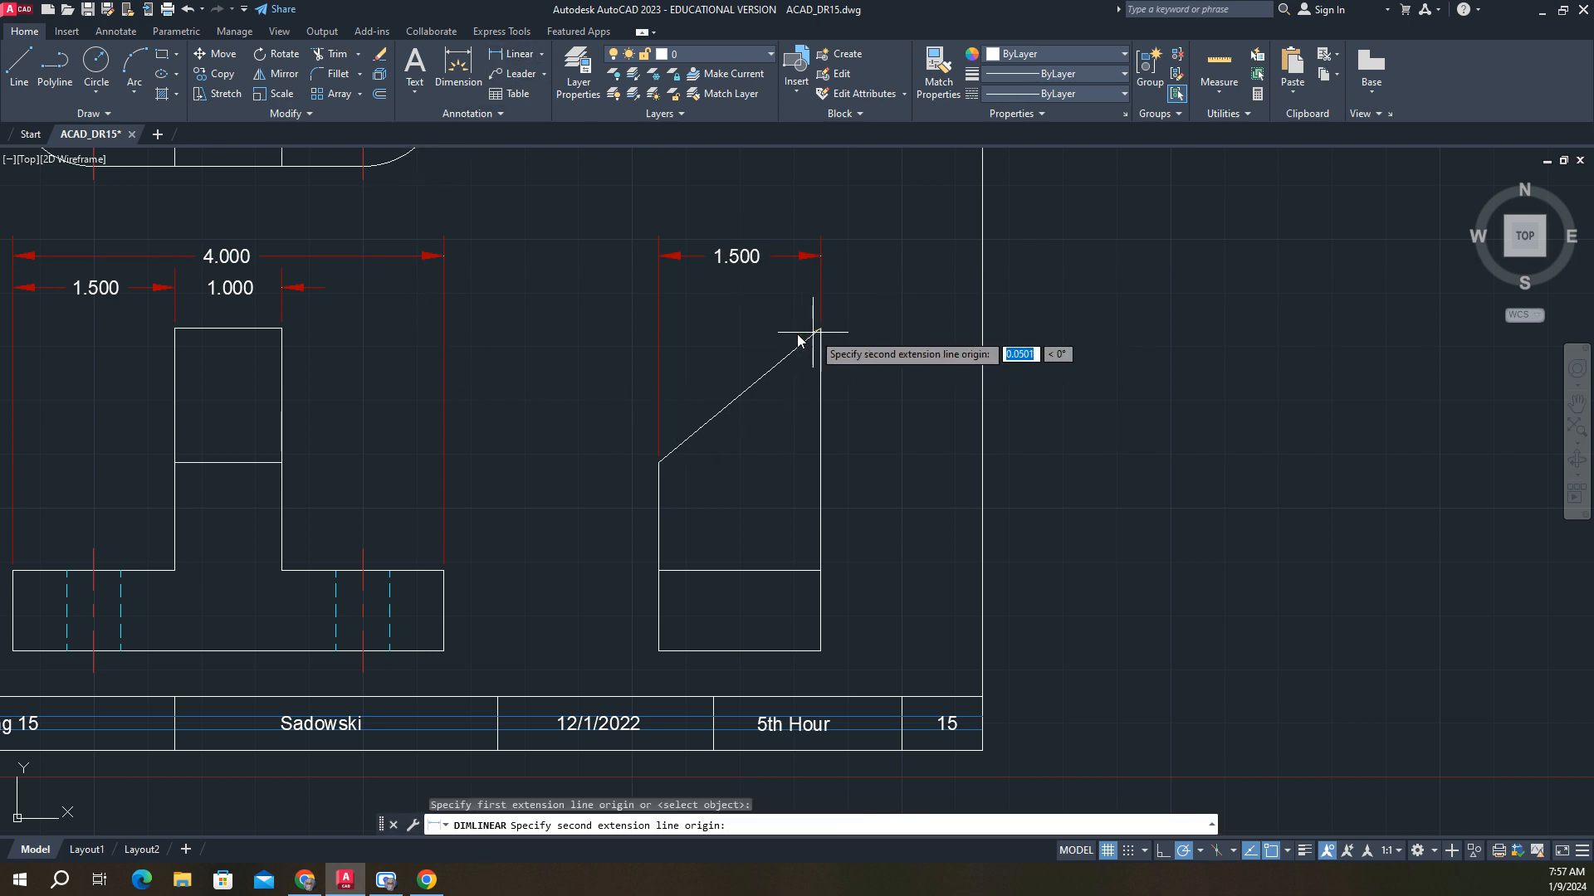
pyautogui.click(660, 653)
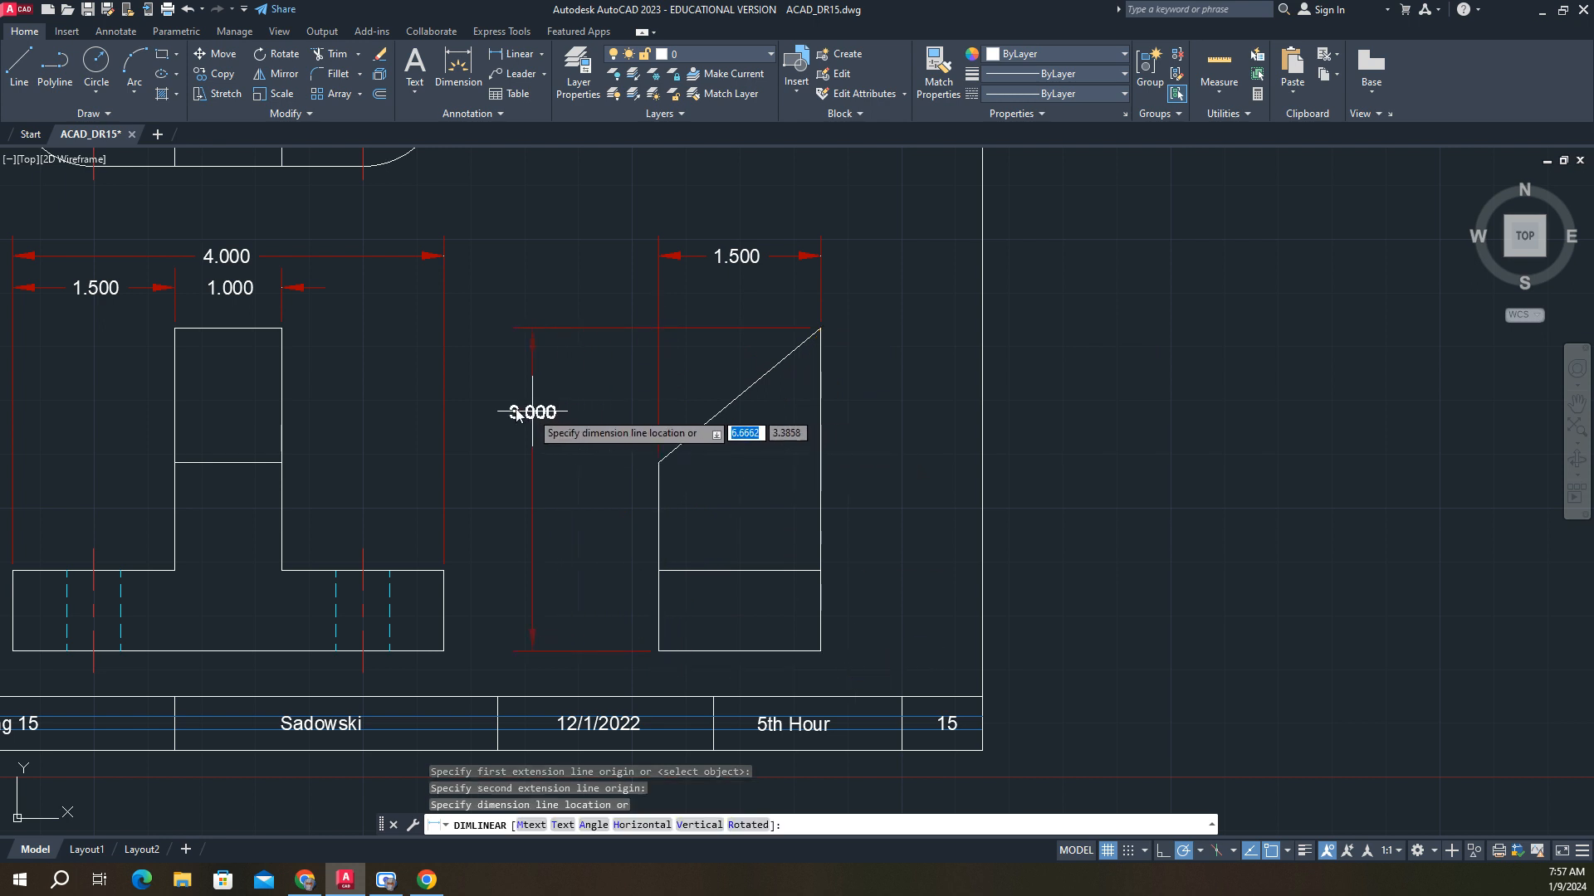
pyautogui.click(541, 493)
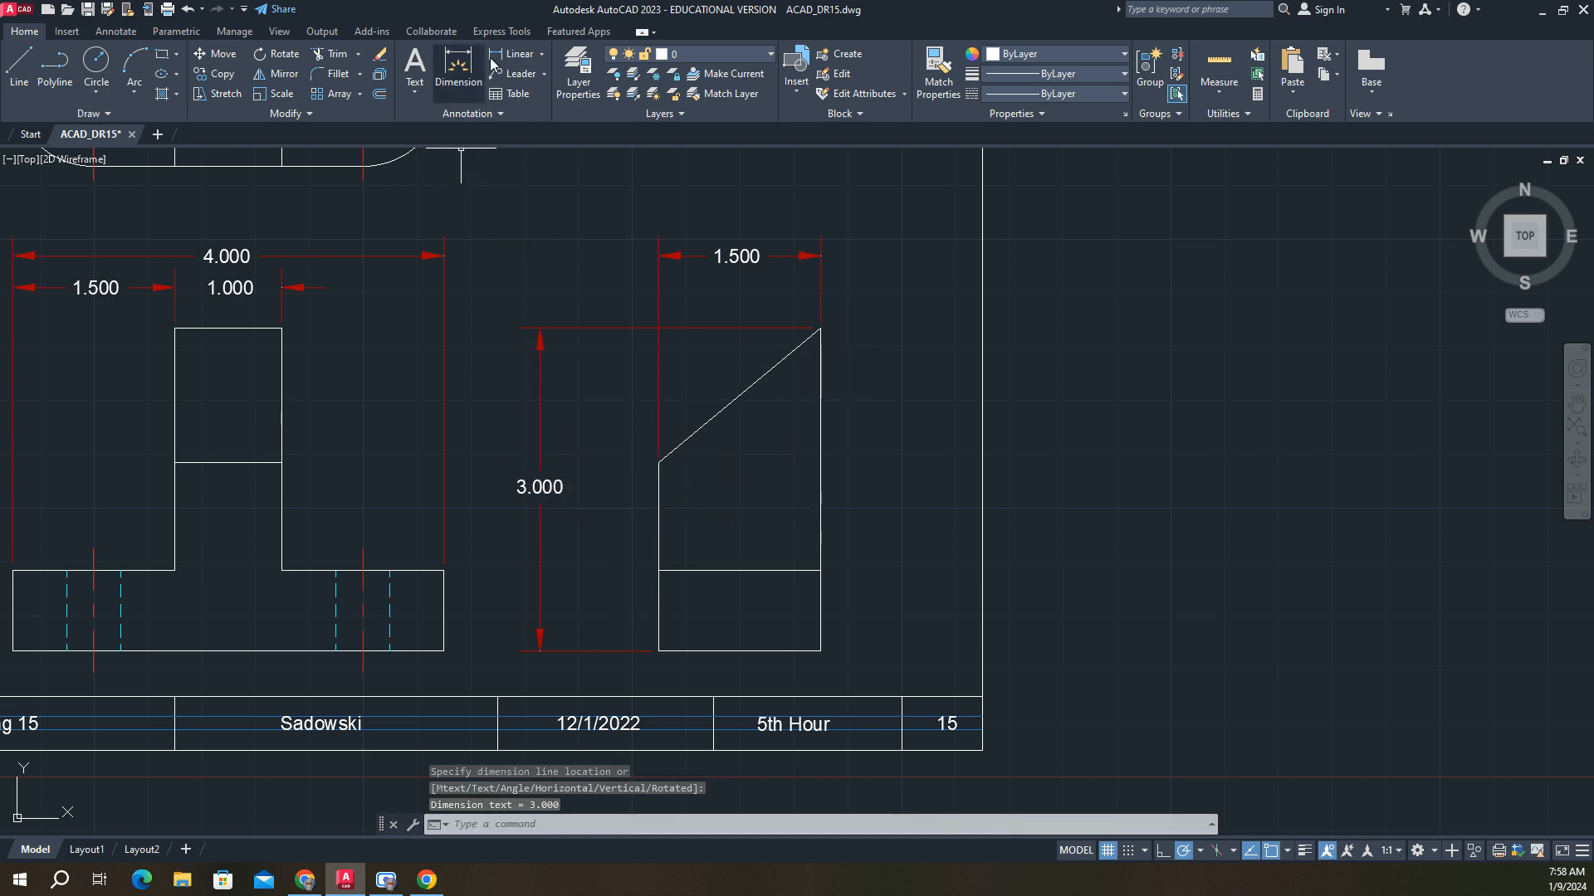
# Step: Dimension the height of the side view's base along its left edge, placed between the overall height dimension and the view
pyautogui.click(516, 51)
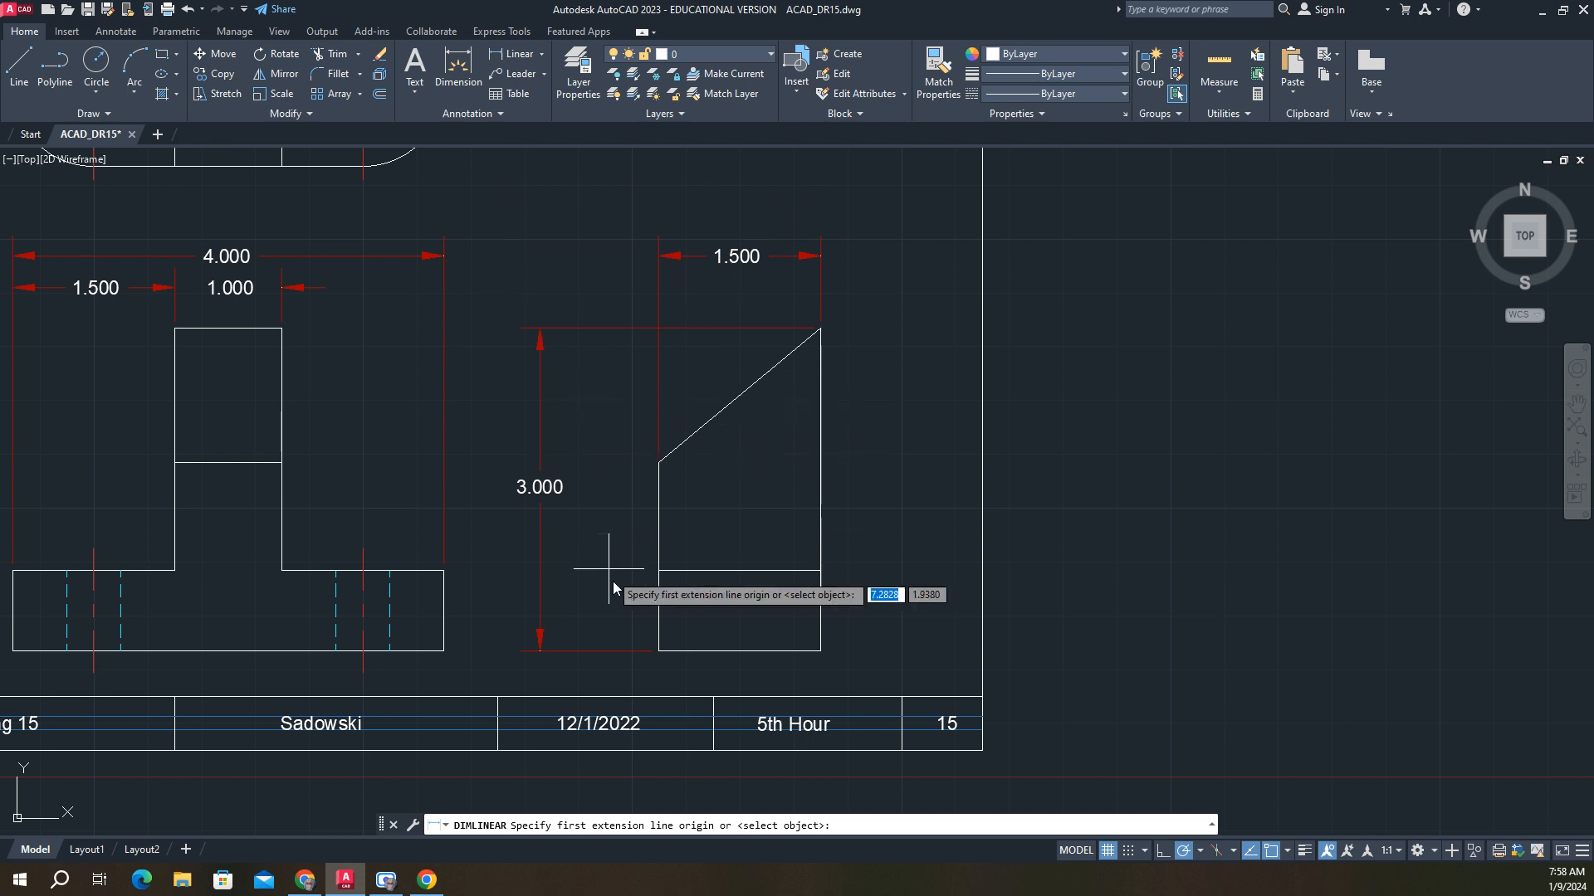
pyautogui.click(658, 651)
pyautogui.click(660, 574)
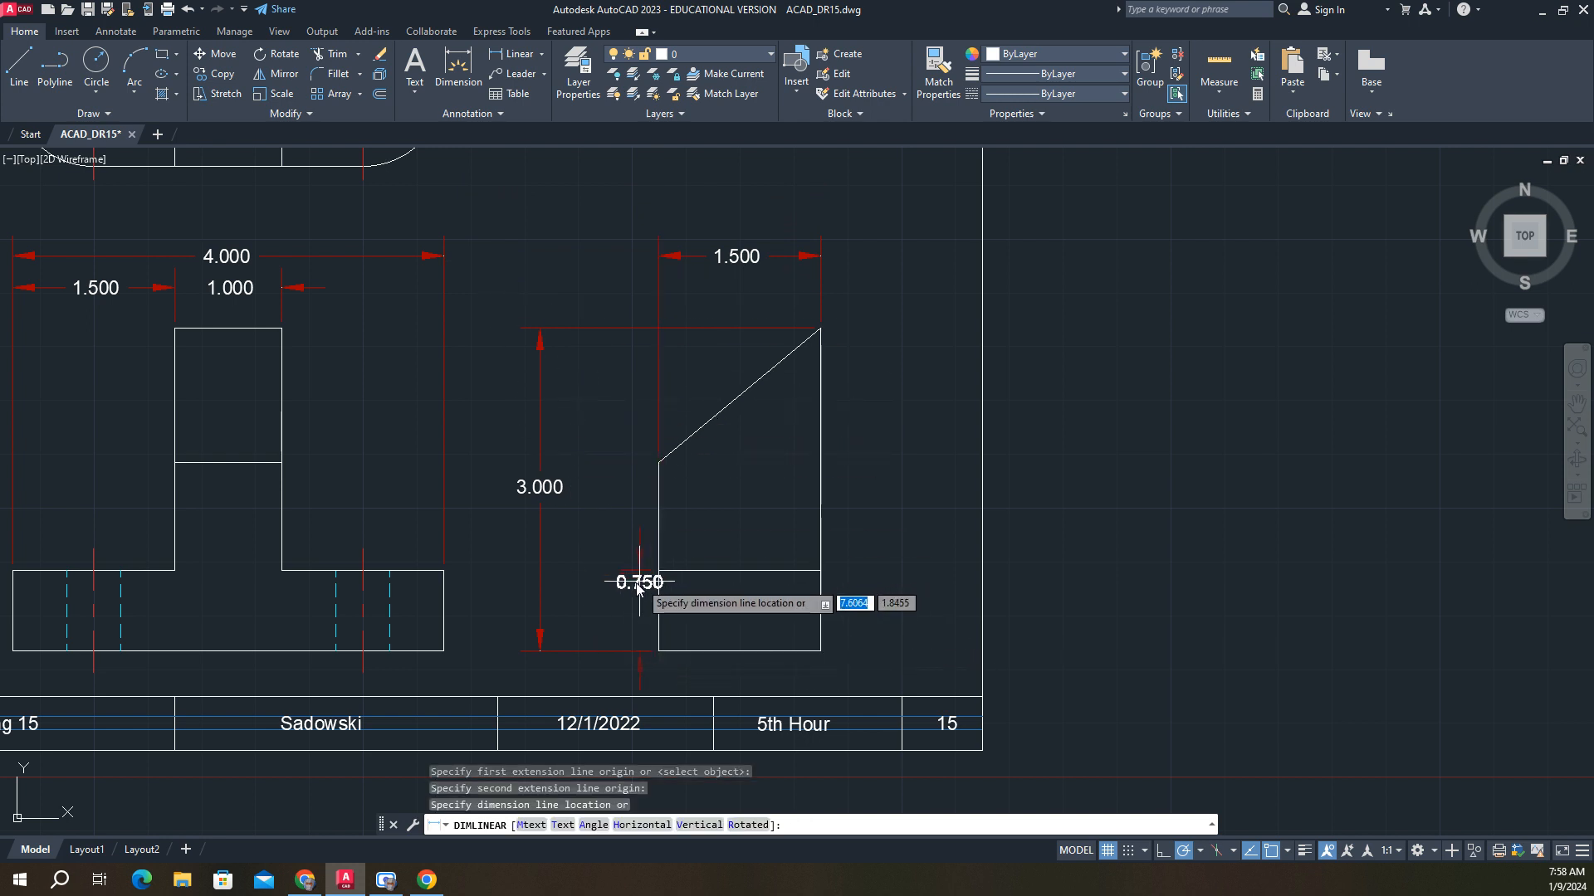
pyautogui.click(610, 616)
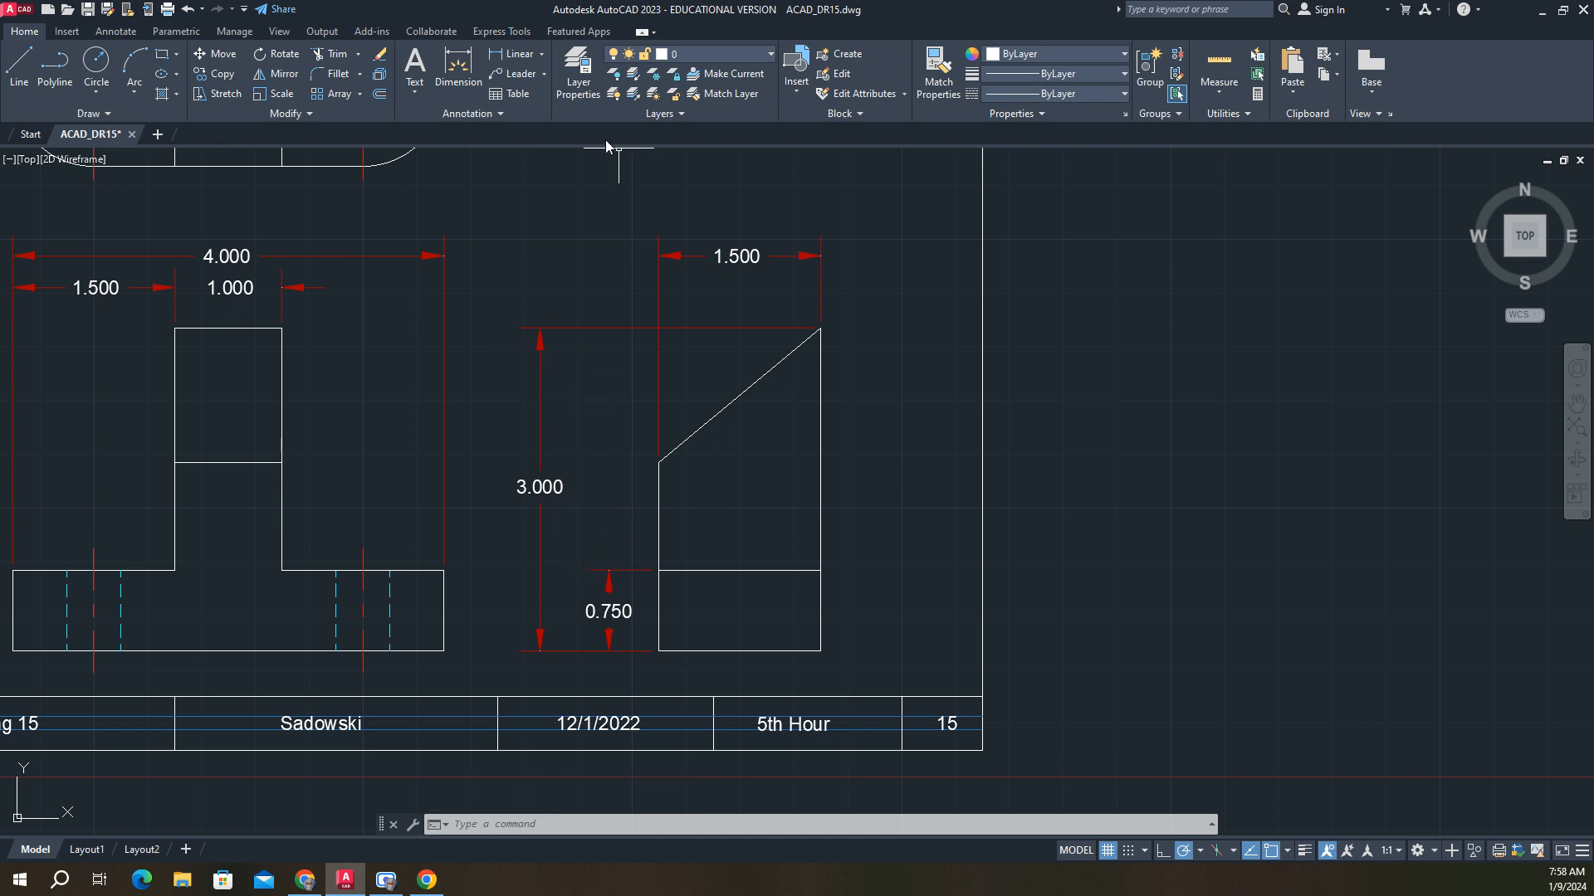
# Step: Dimension the side view's vertical edge from the slope's lower end to the base's top, aligned above the base height dimension
pyautogui.click(522, 64)
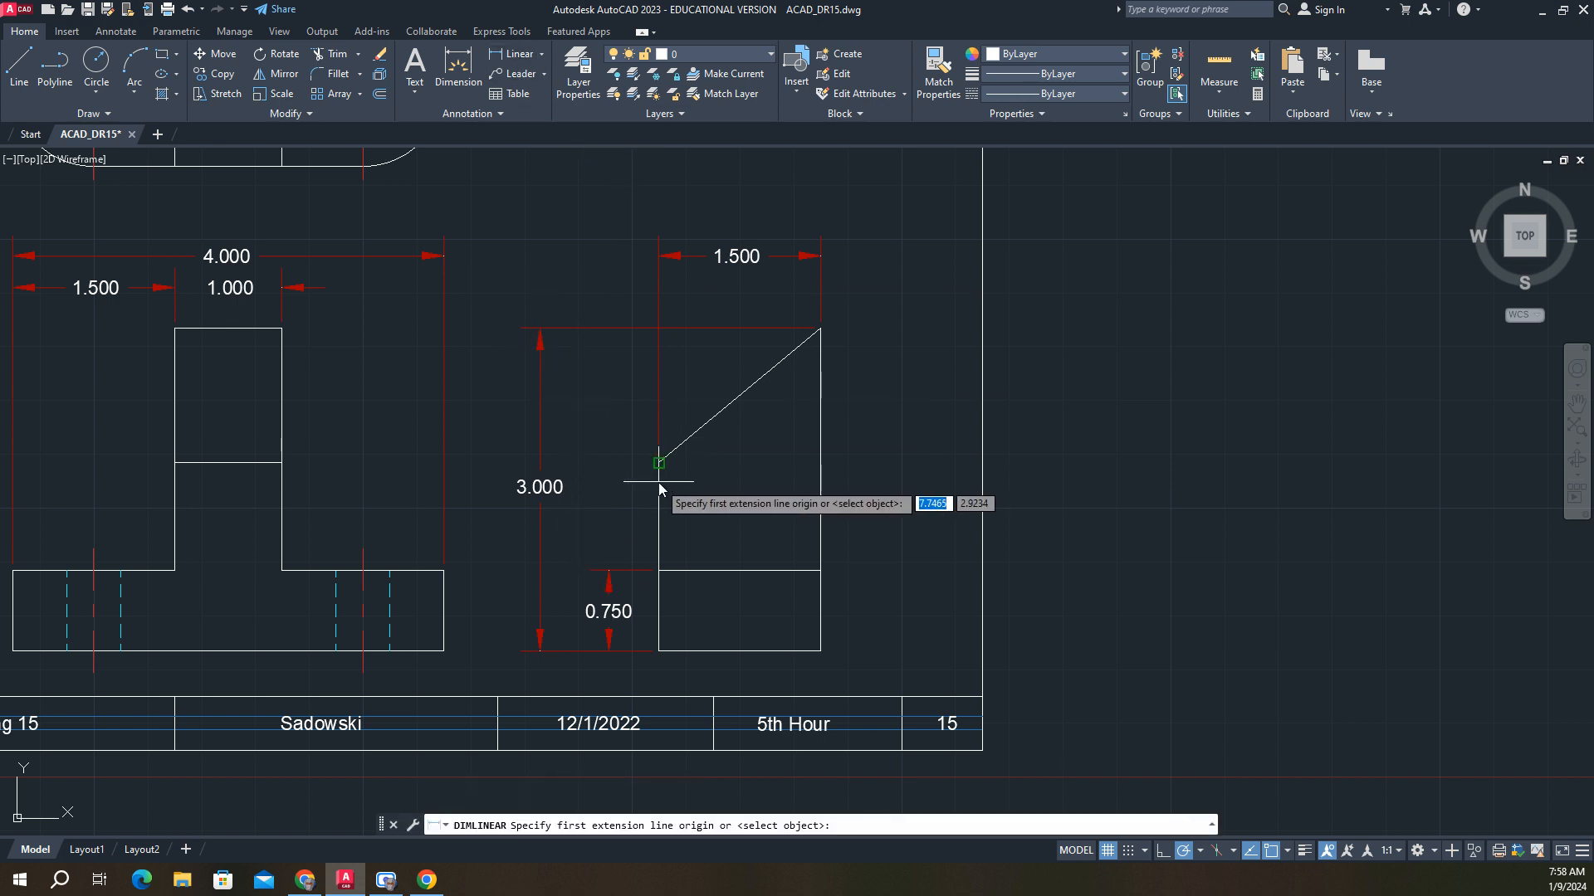
pyautogui.click(659, 464)
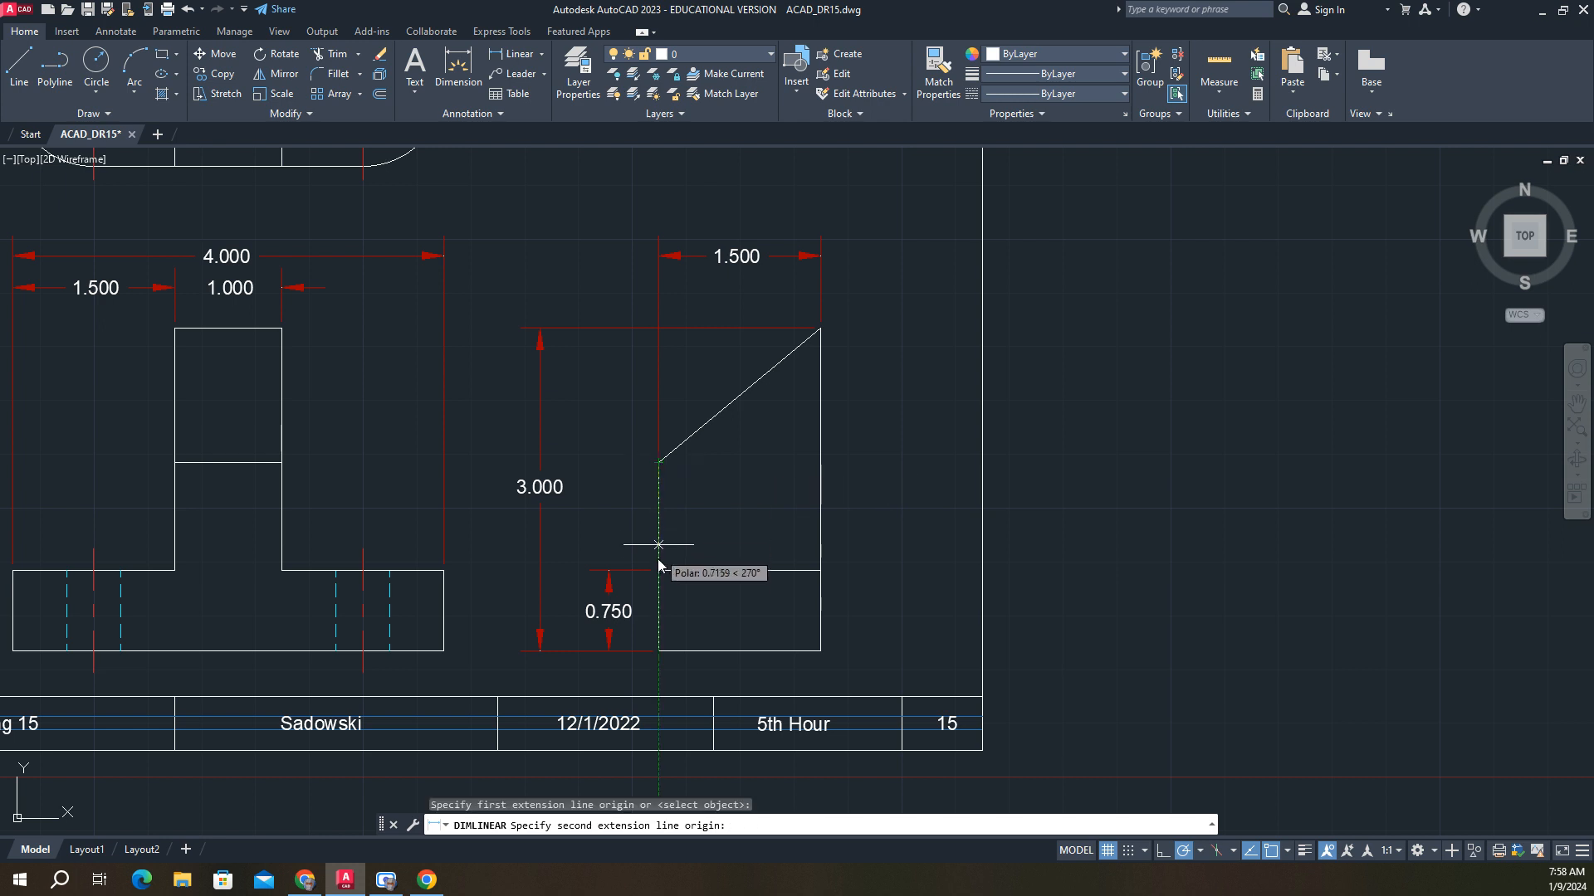
pyautogui.click(659, 570)
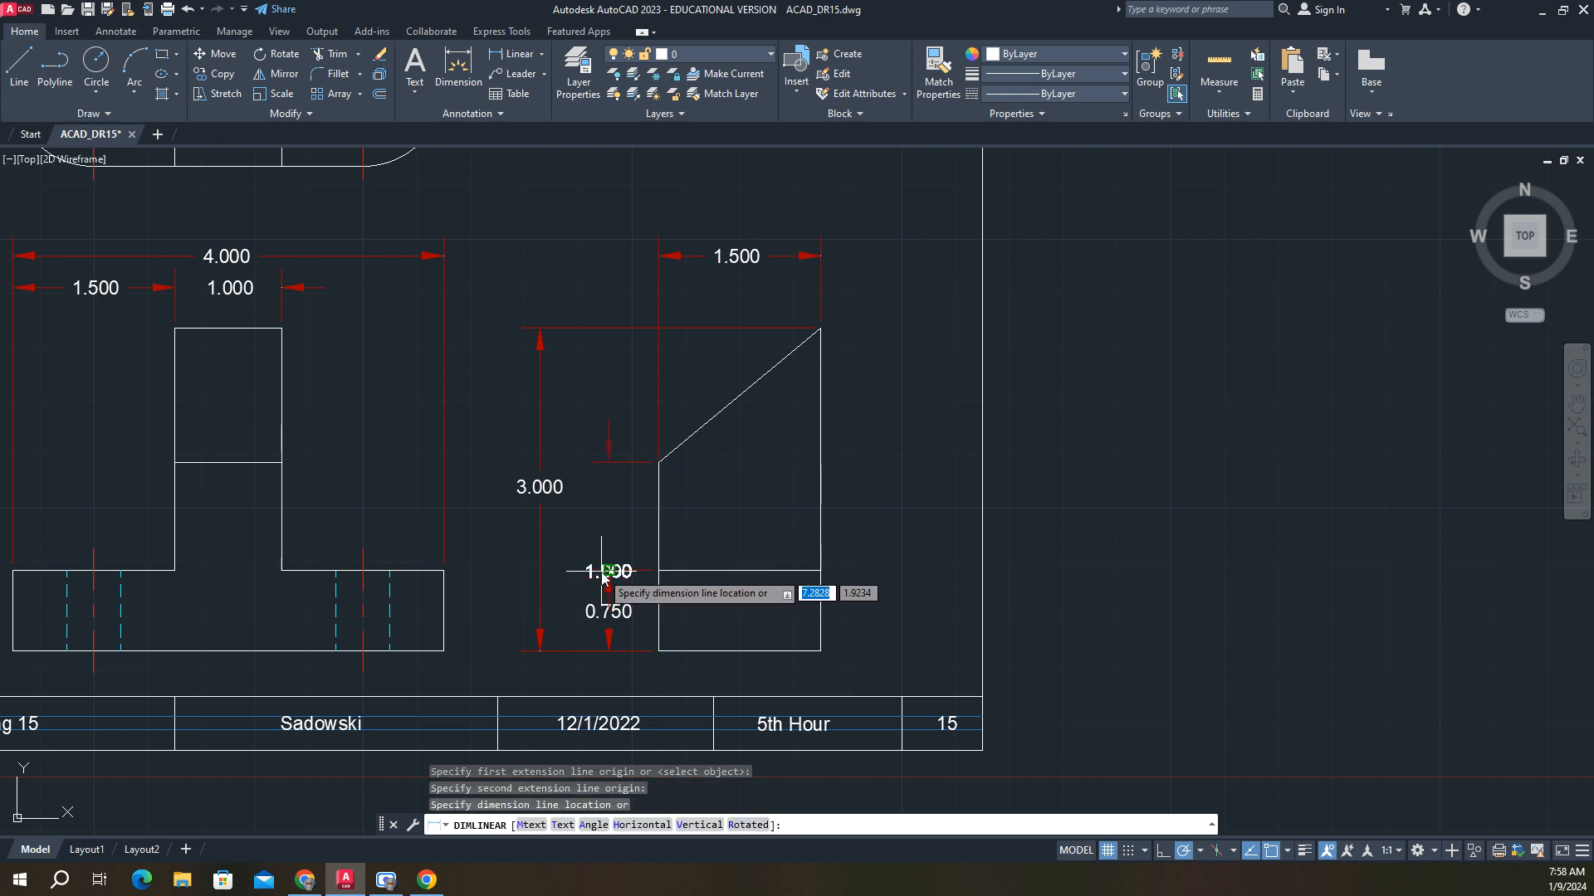
pyautogui.click(620, 519)
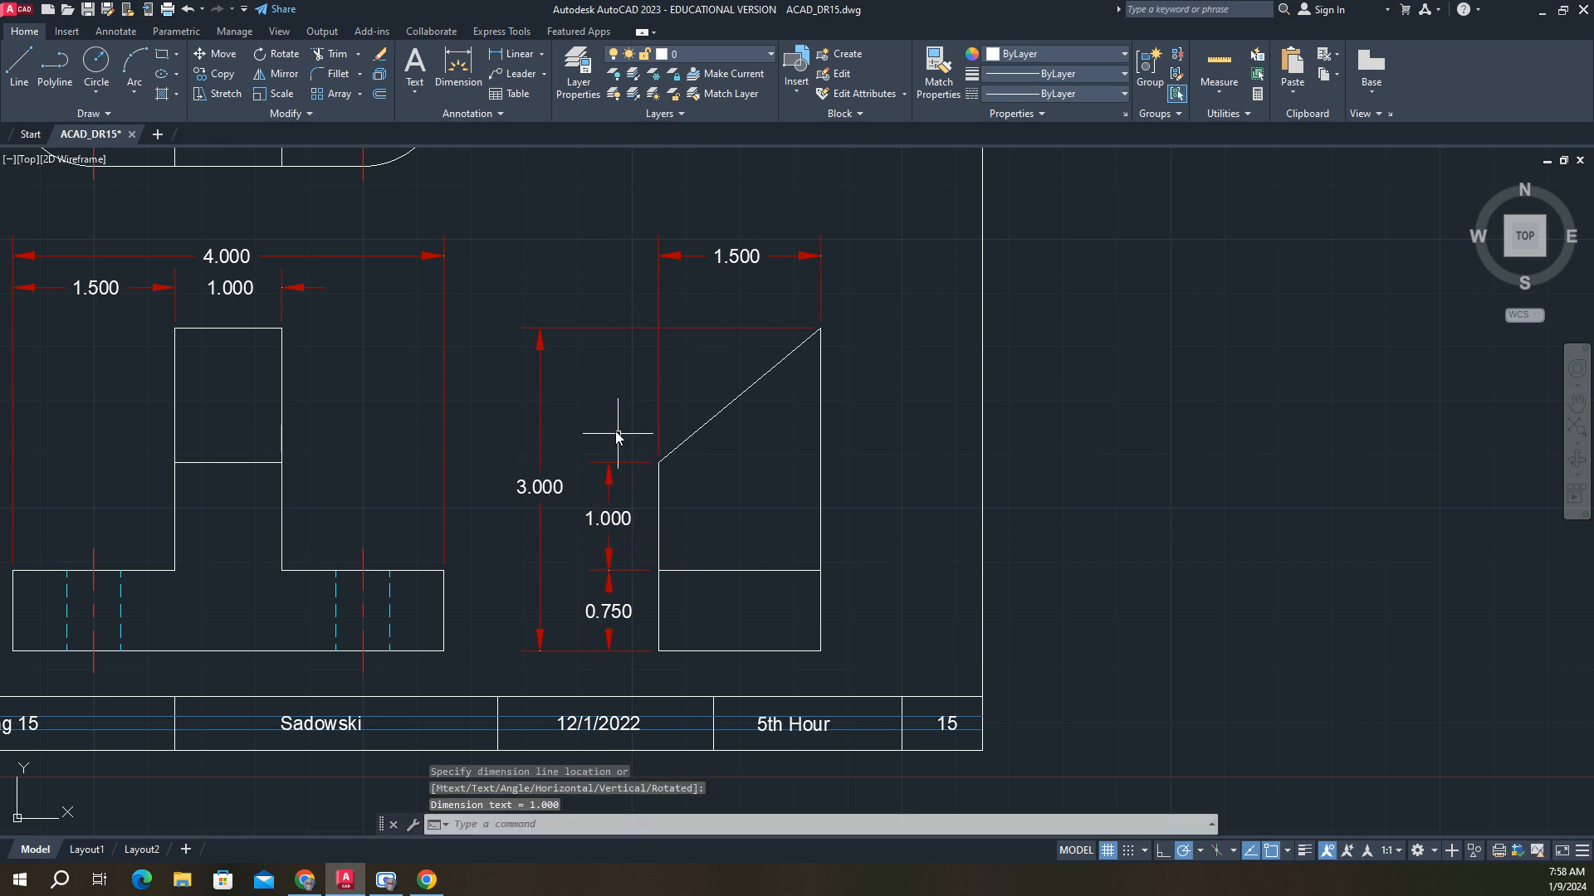
# Step: Add a horizontal linear dimension from the top view's rounded right end to the right hole's centerline, placed just below the view
pyautogui.scroll(-3, 516, 374)
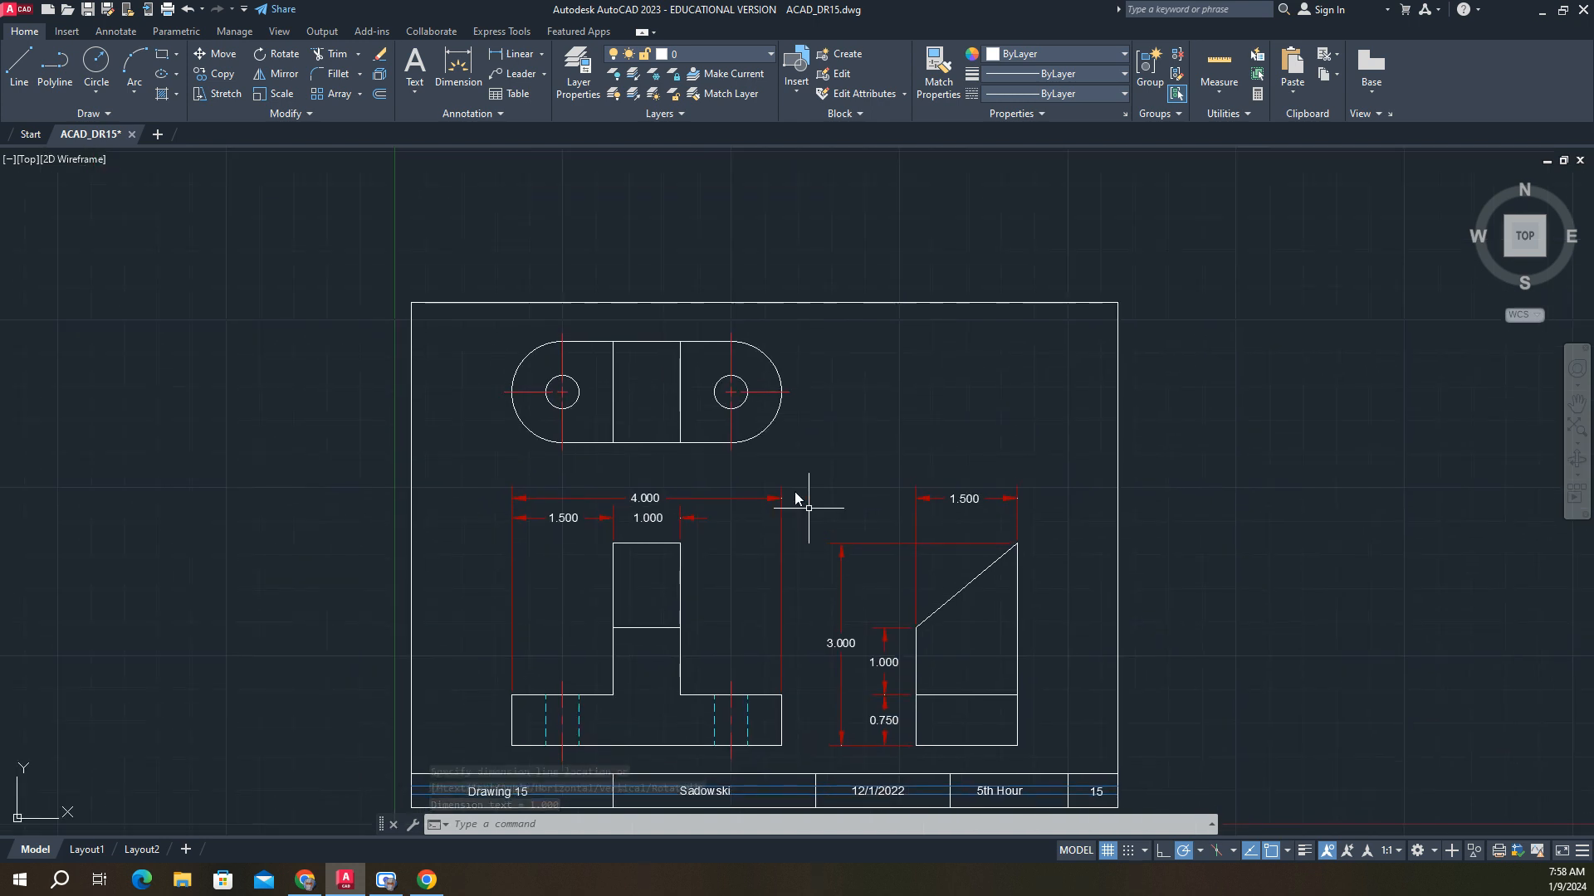
pyautogui.scroll(4, 704, 393)
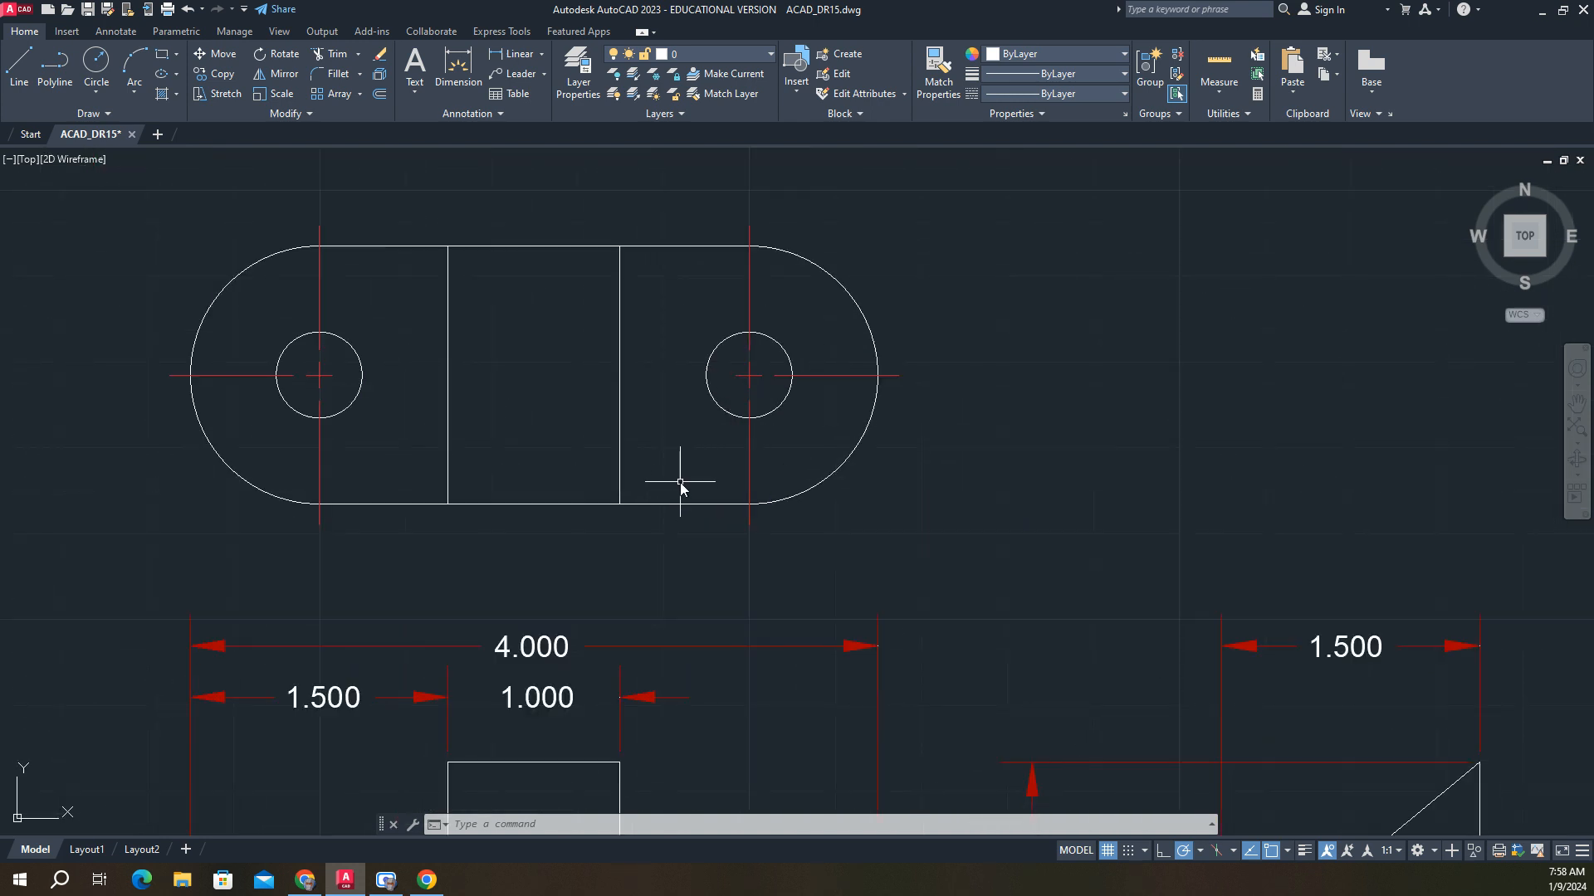
pyautogui.scroll(-10, 690, 536)
pyautogui.scroll(7, 689, 539)
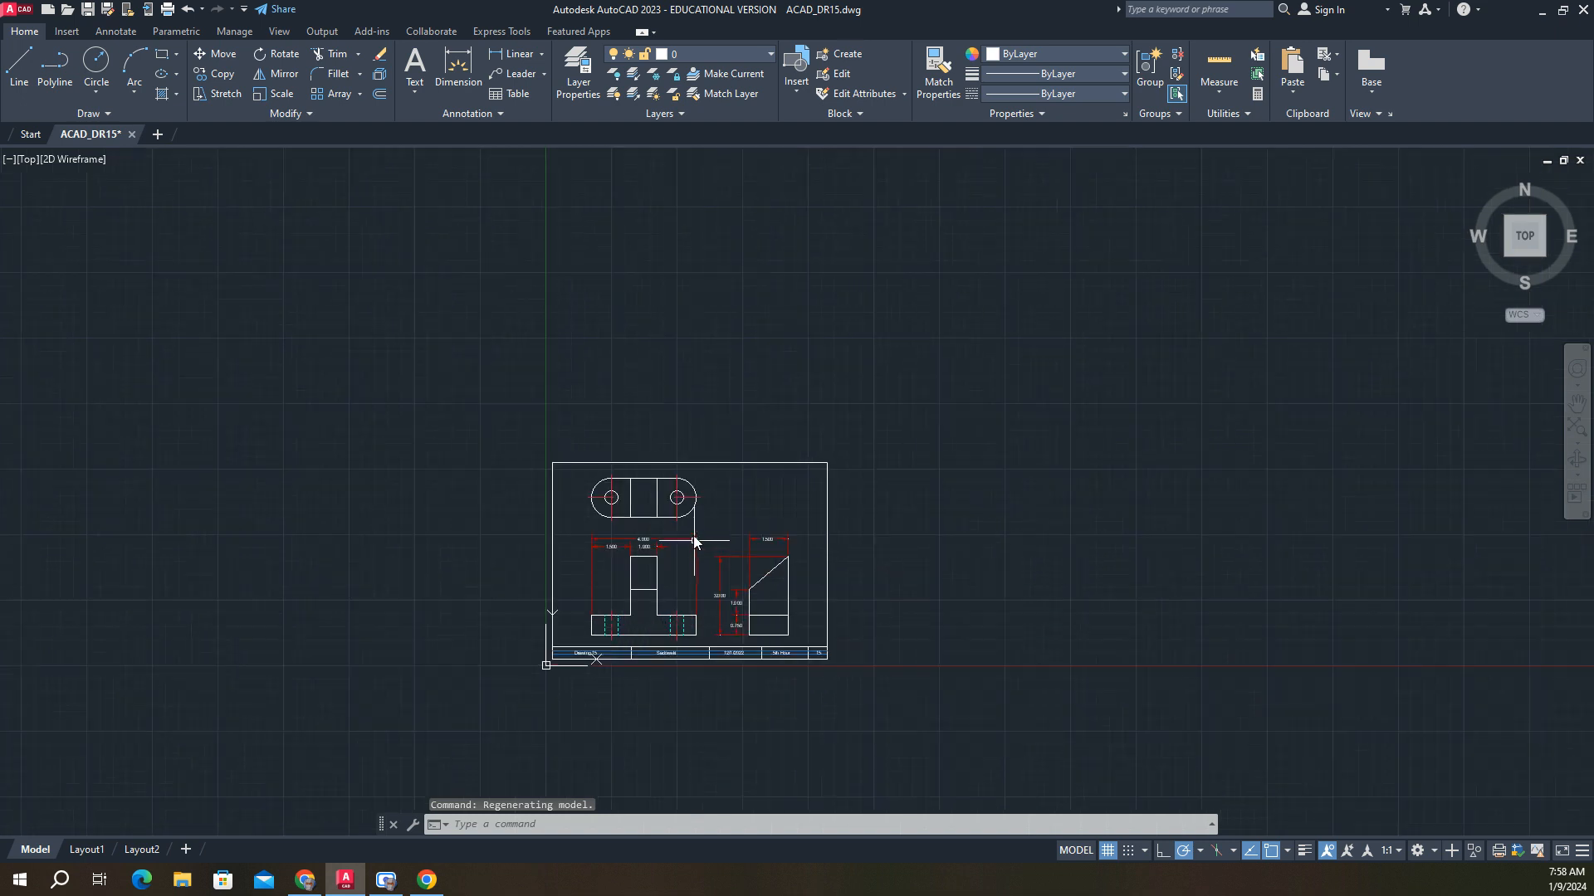
pyautogui.moveTo(685, 548)
pyautogui.mouseDown(button='middle')
pyautogui.moveTo(662, 432)
pyautogui.moveTo(633, 399)
pyautogui.mouseUp(button='middle')
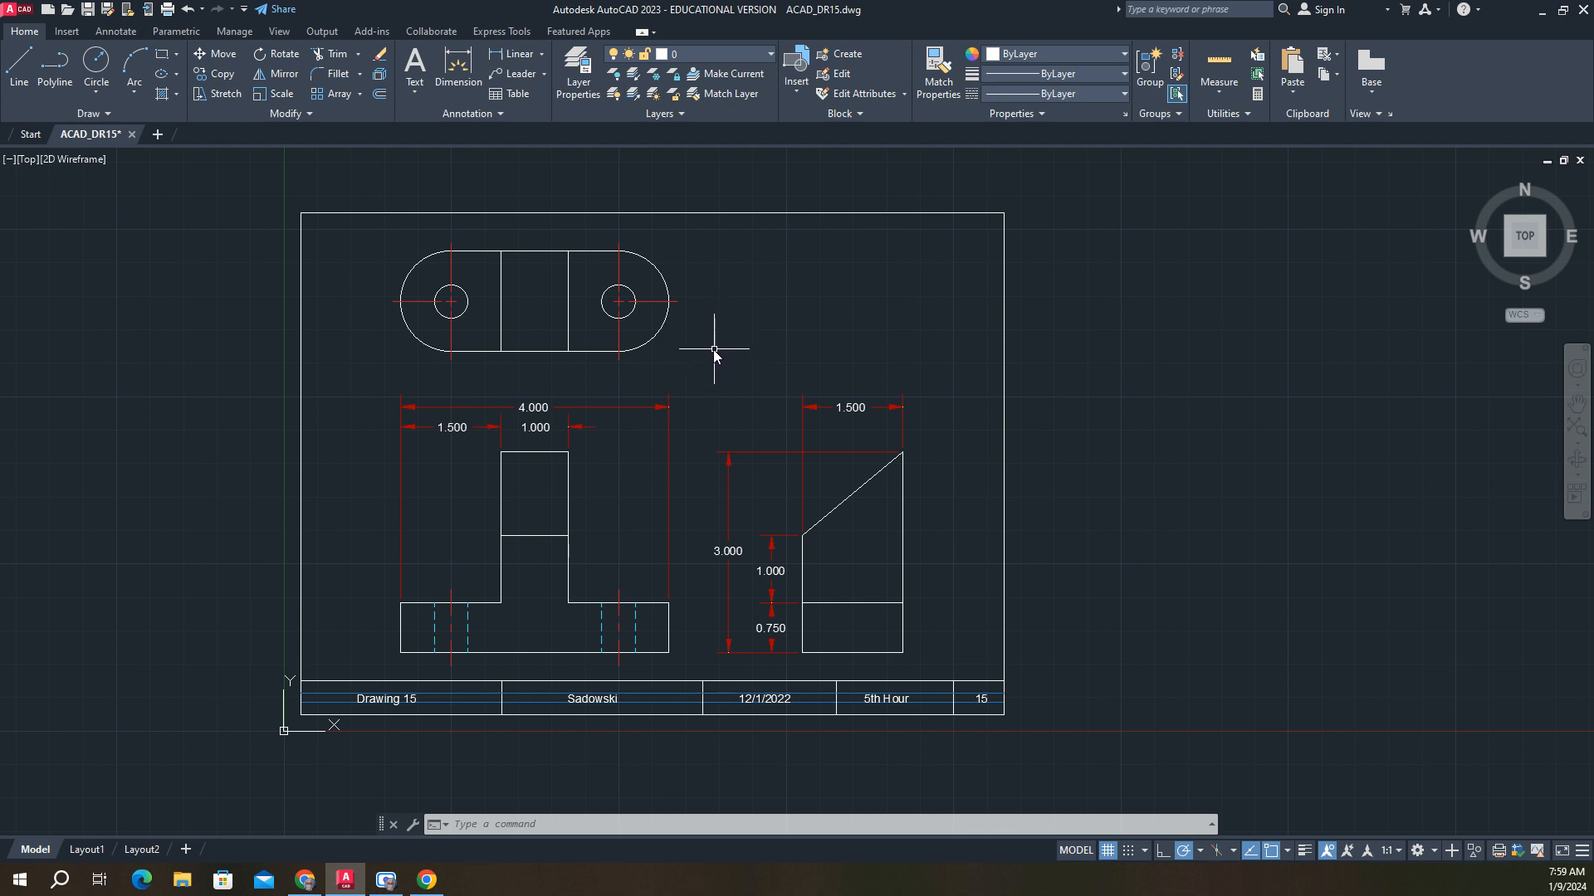
pyautogui.click(512, 56)
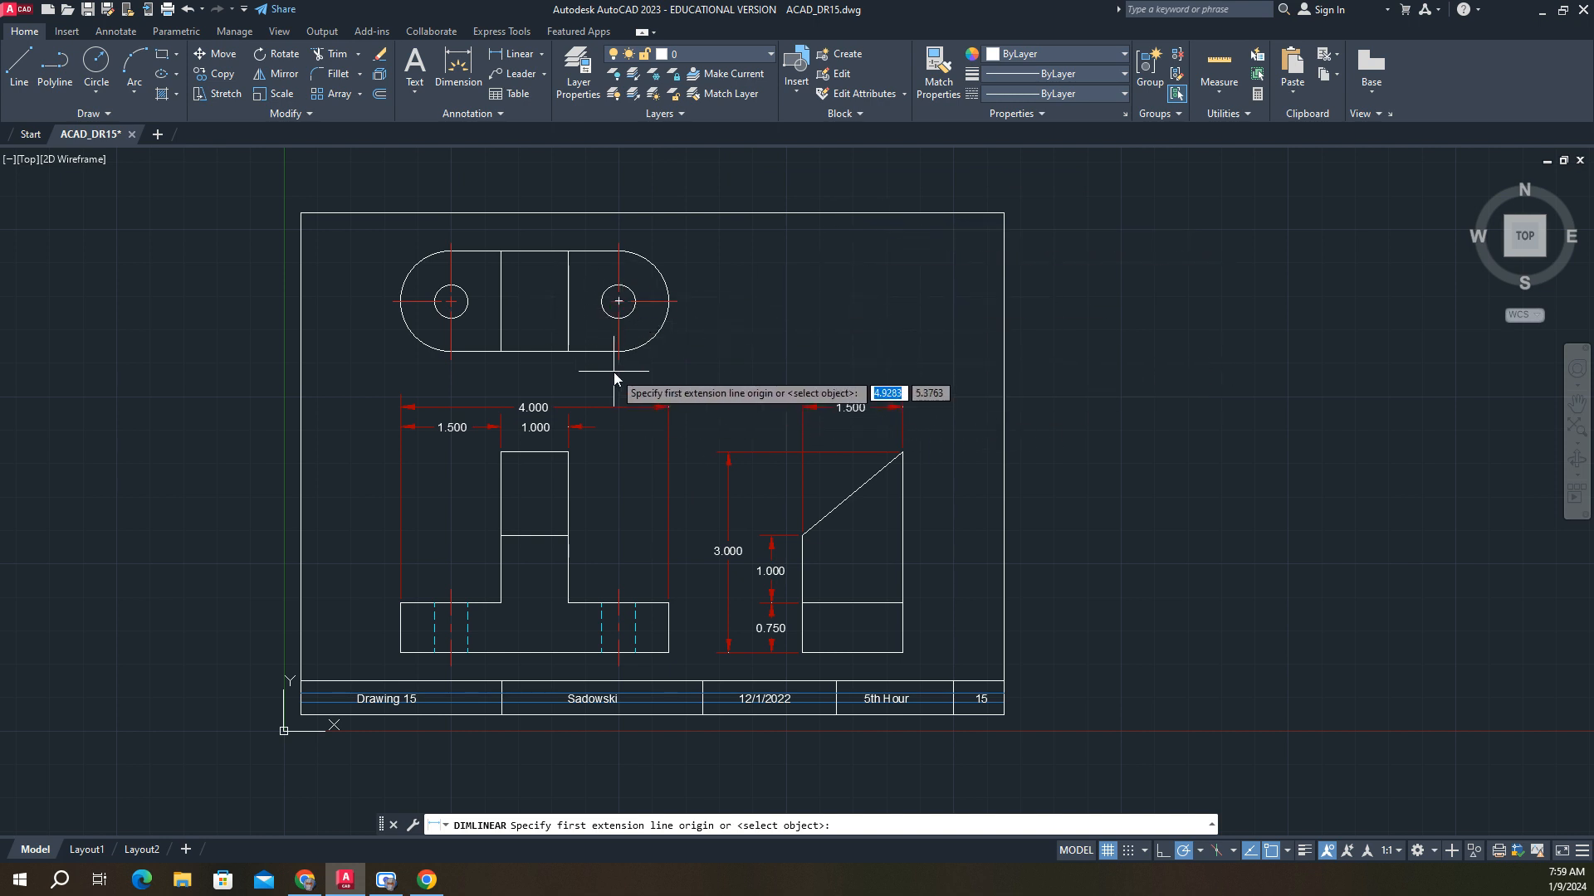
pyautogui.scroll(5, 629, 377)
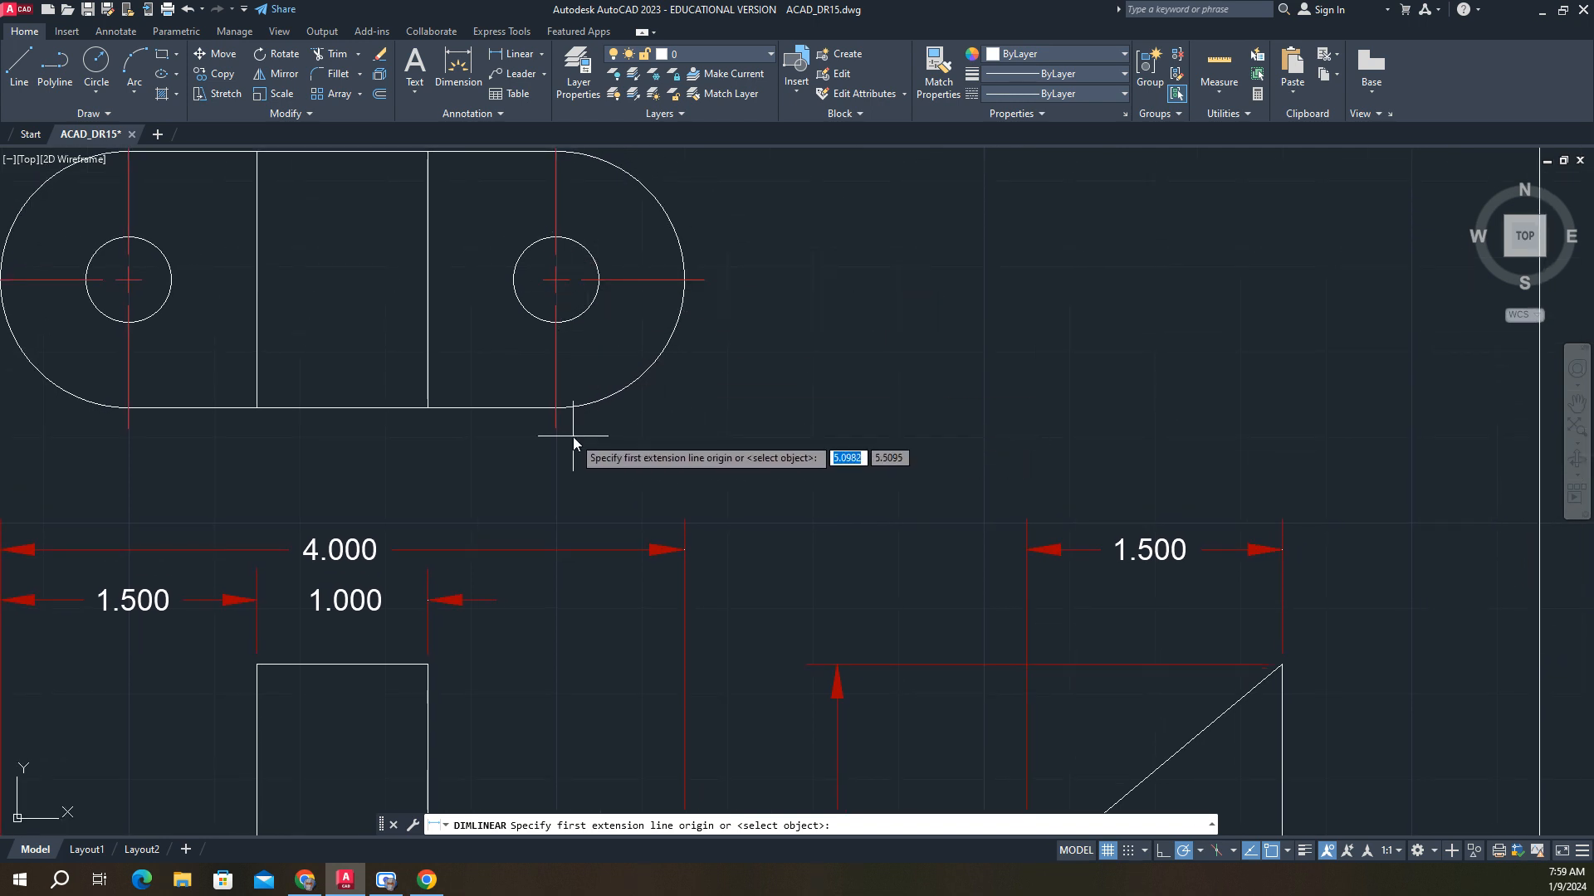
pyautogui.click(685, 280)
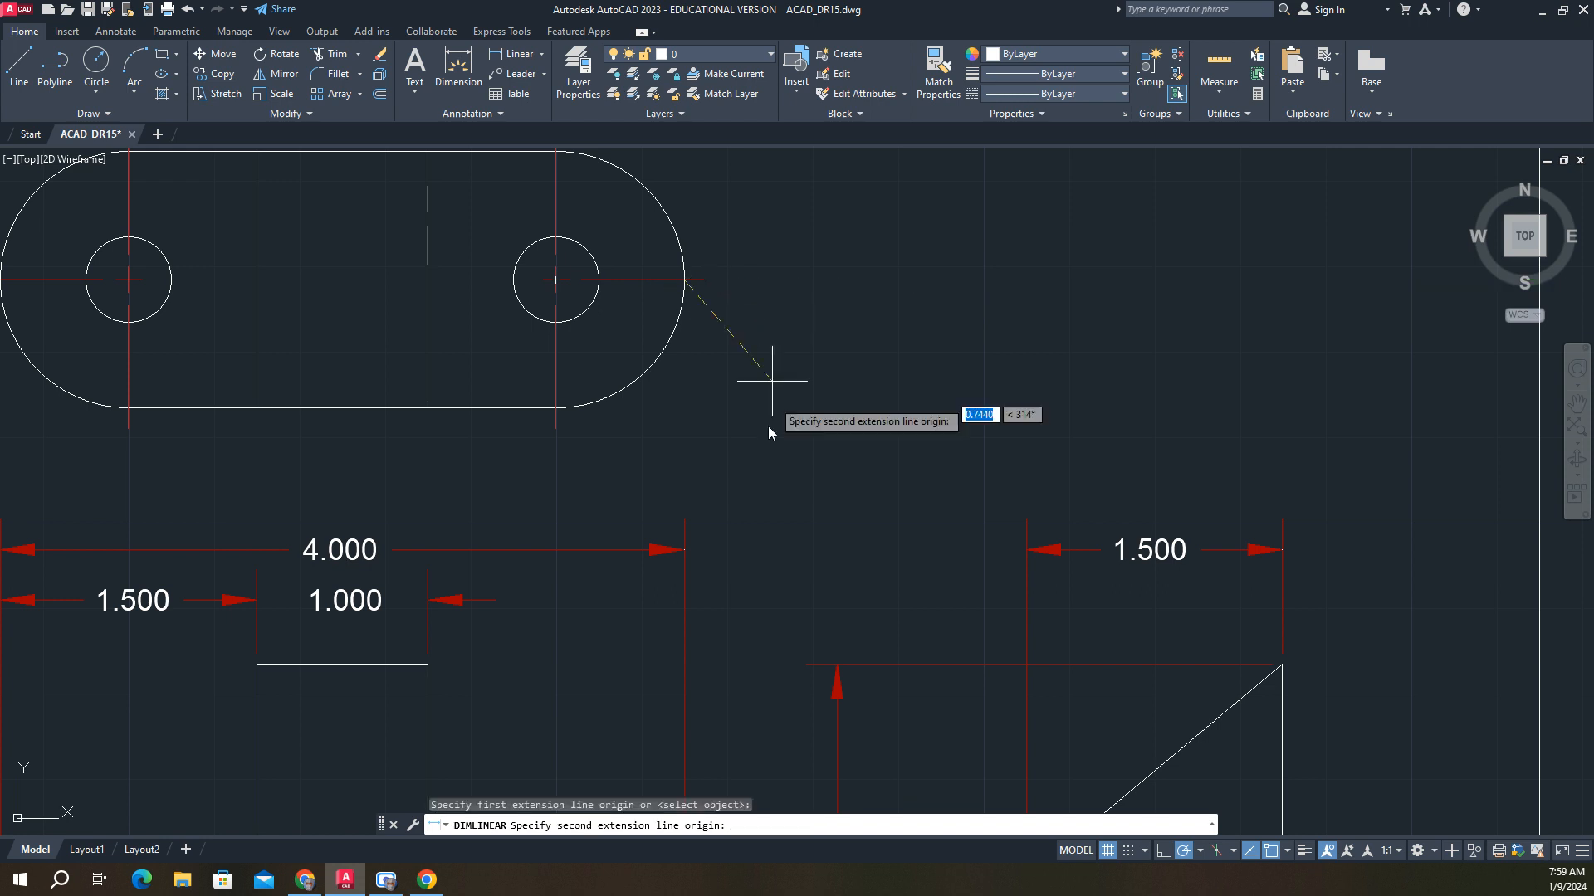
pyautogui.click(557, 438)
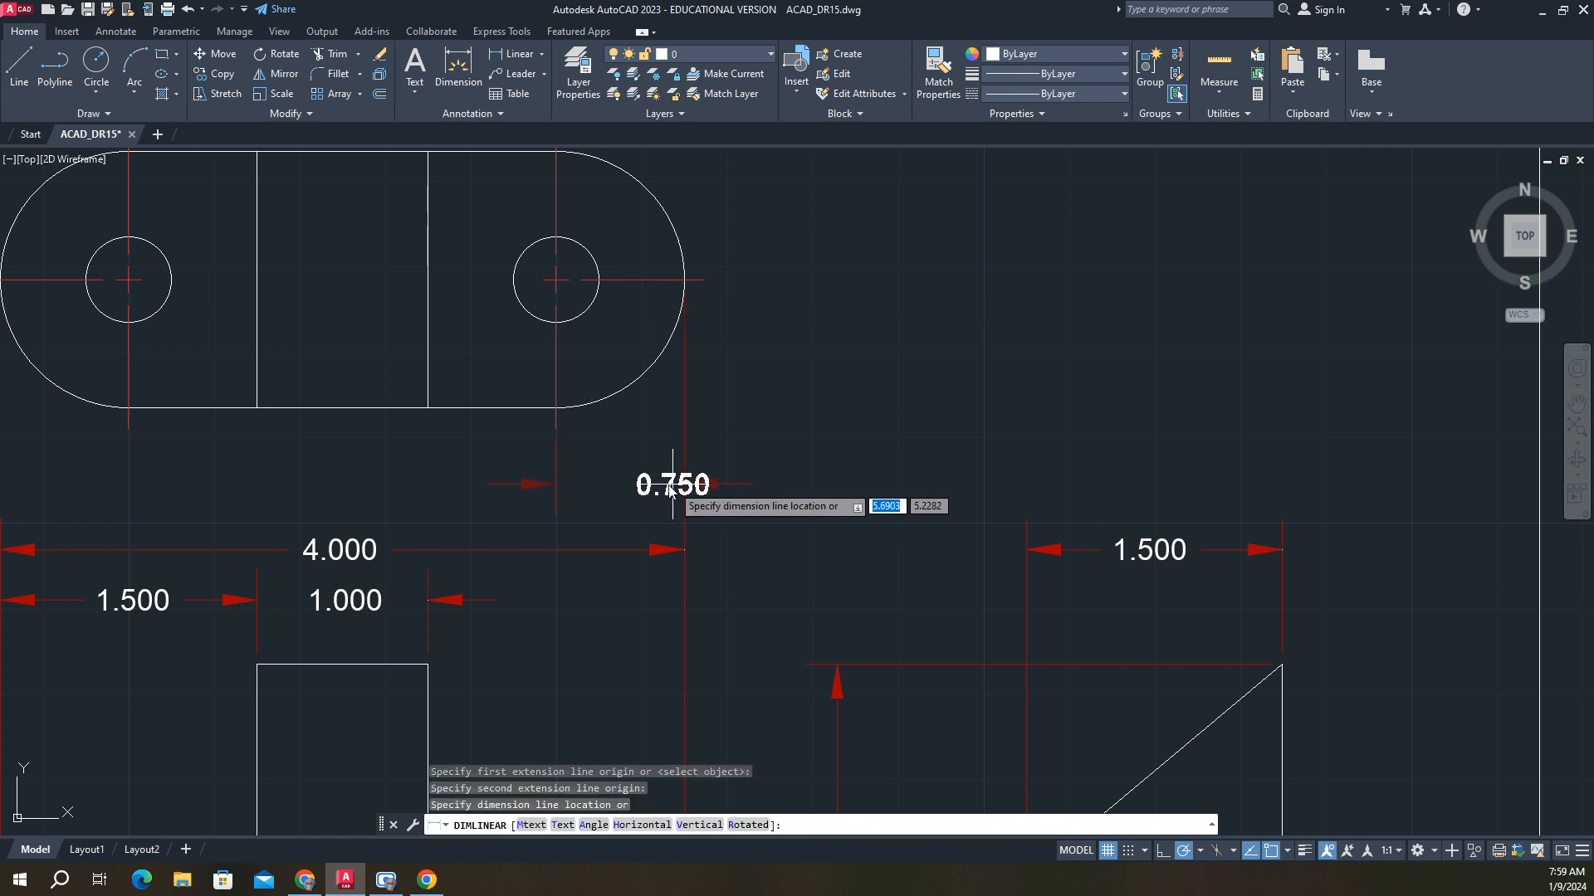
pyautogui.click(623, 467)
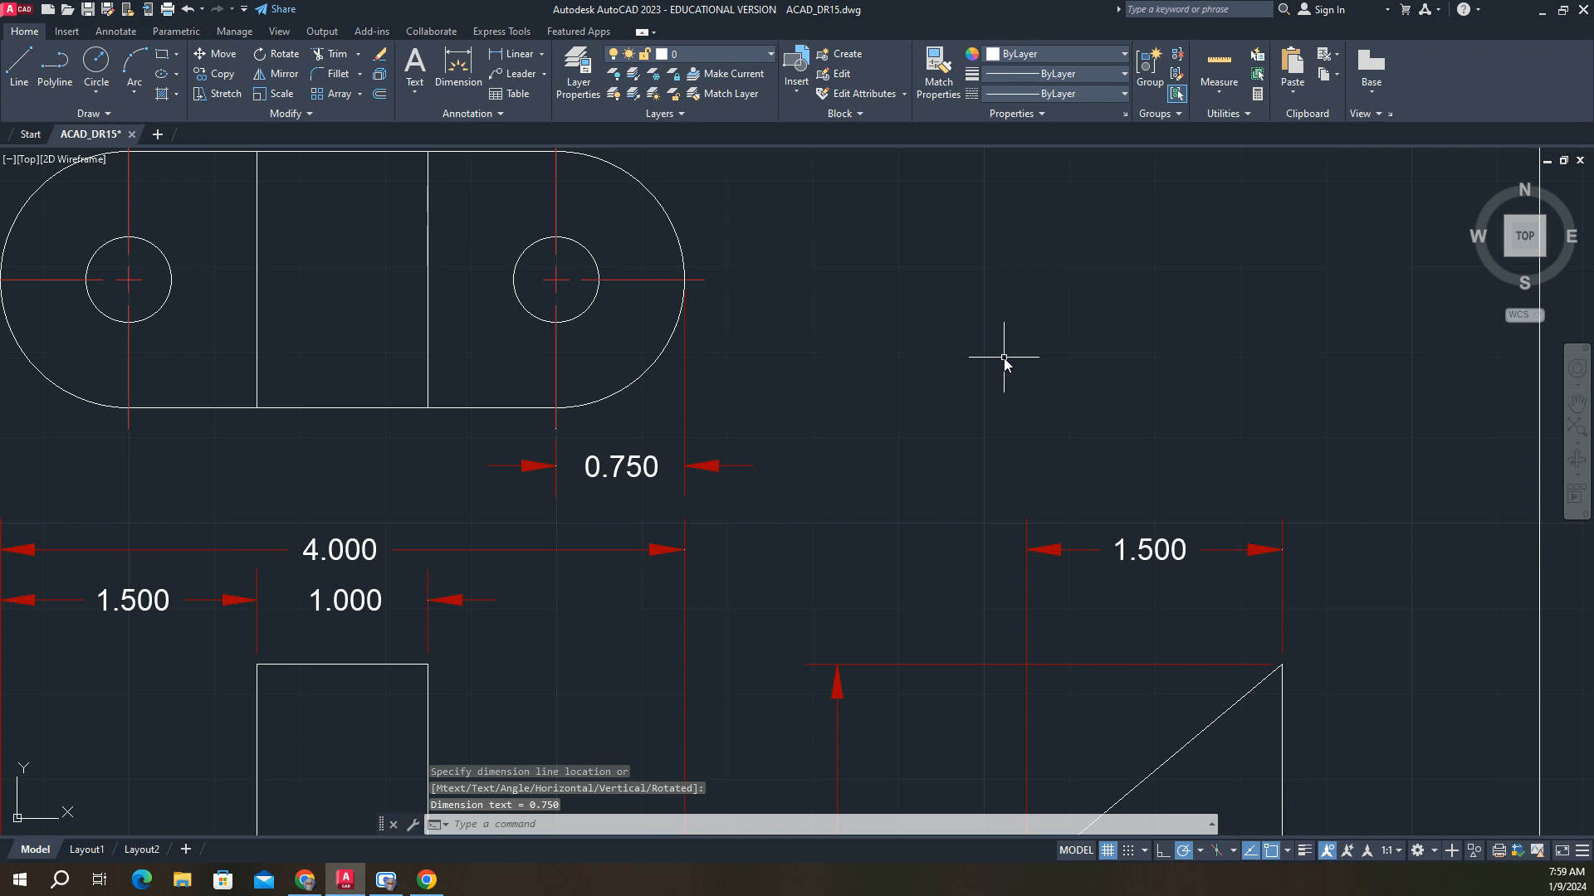
# Step: Add a vertical linear dimension from the top view's lower edge to the right hole's center height, placed right of the view
pyautogui.click(514, 53)
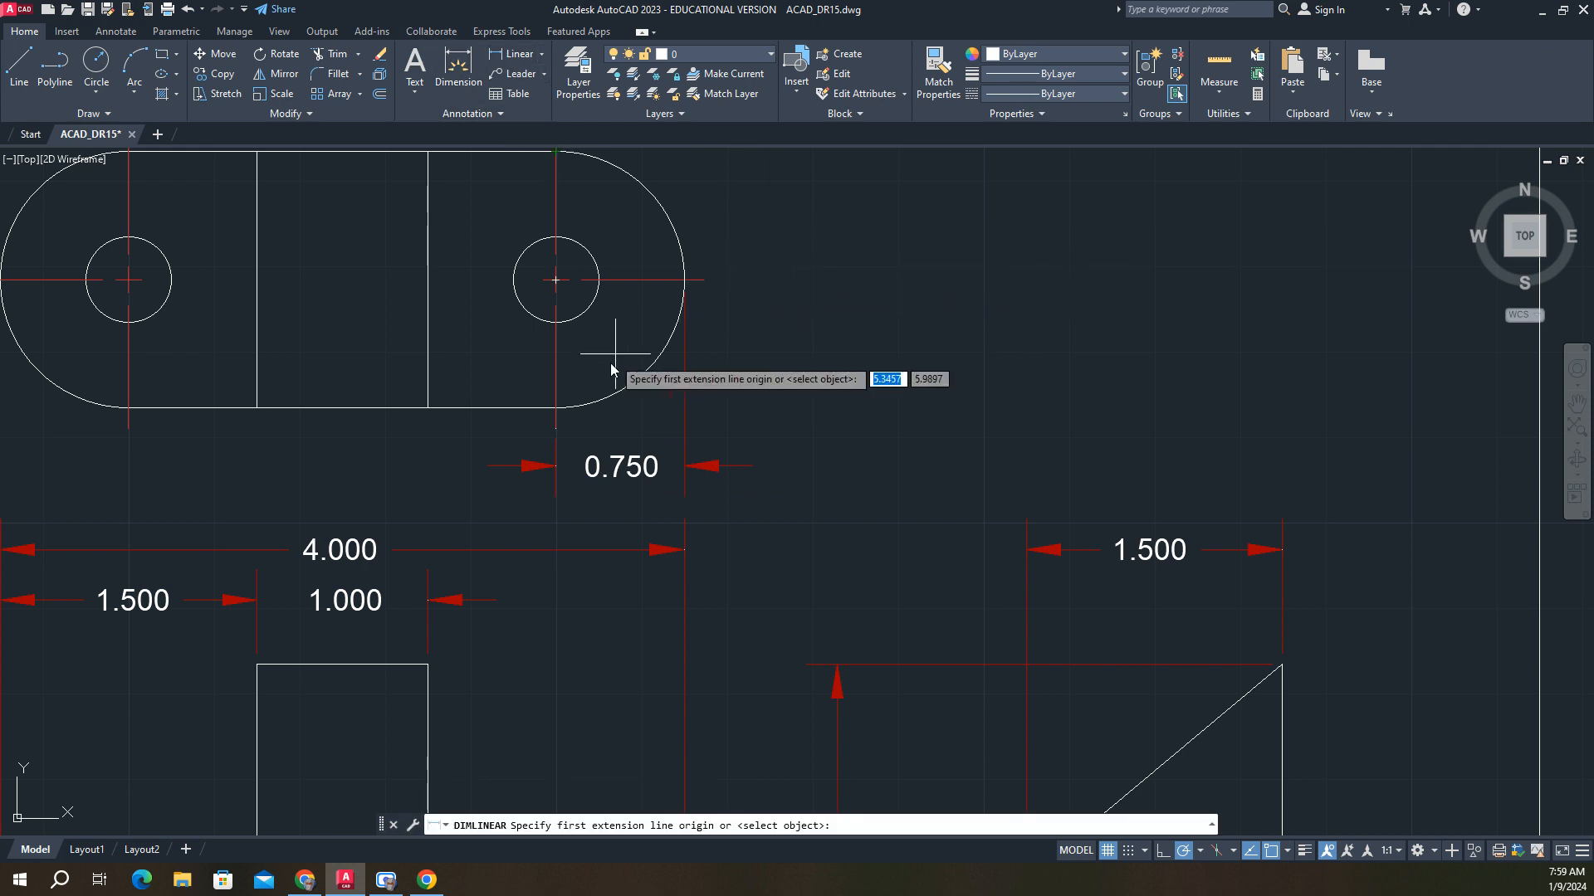
pyautogui.click(556, 407)
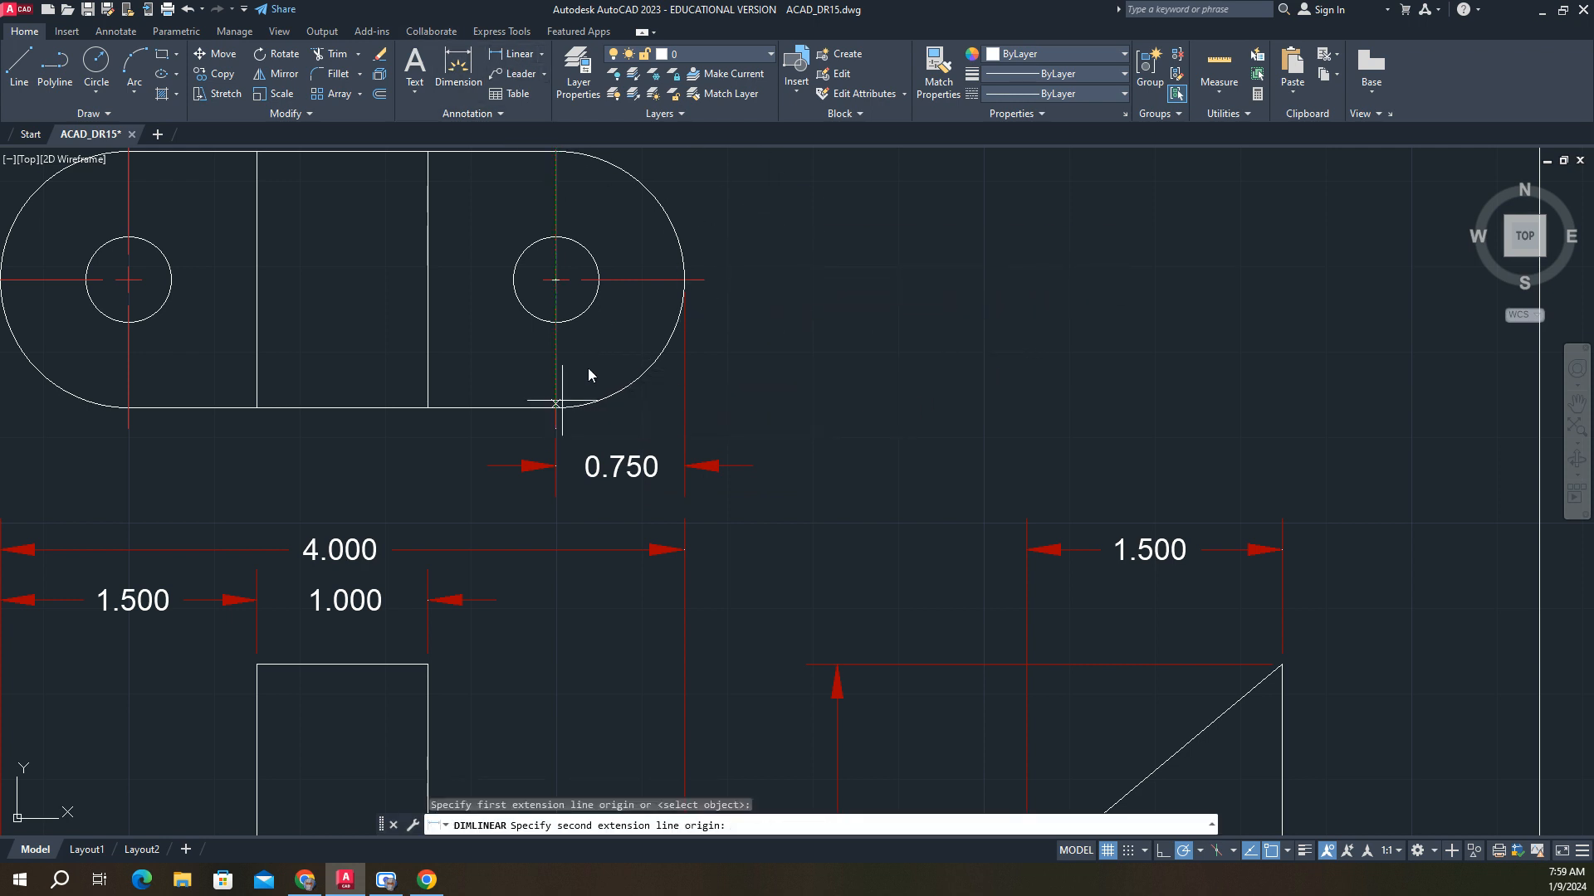
pyautogui.click(685, 286)
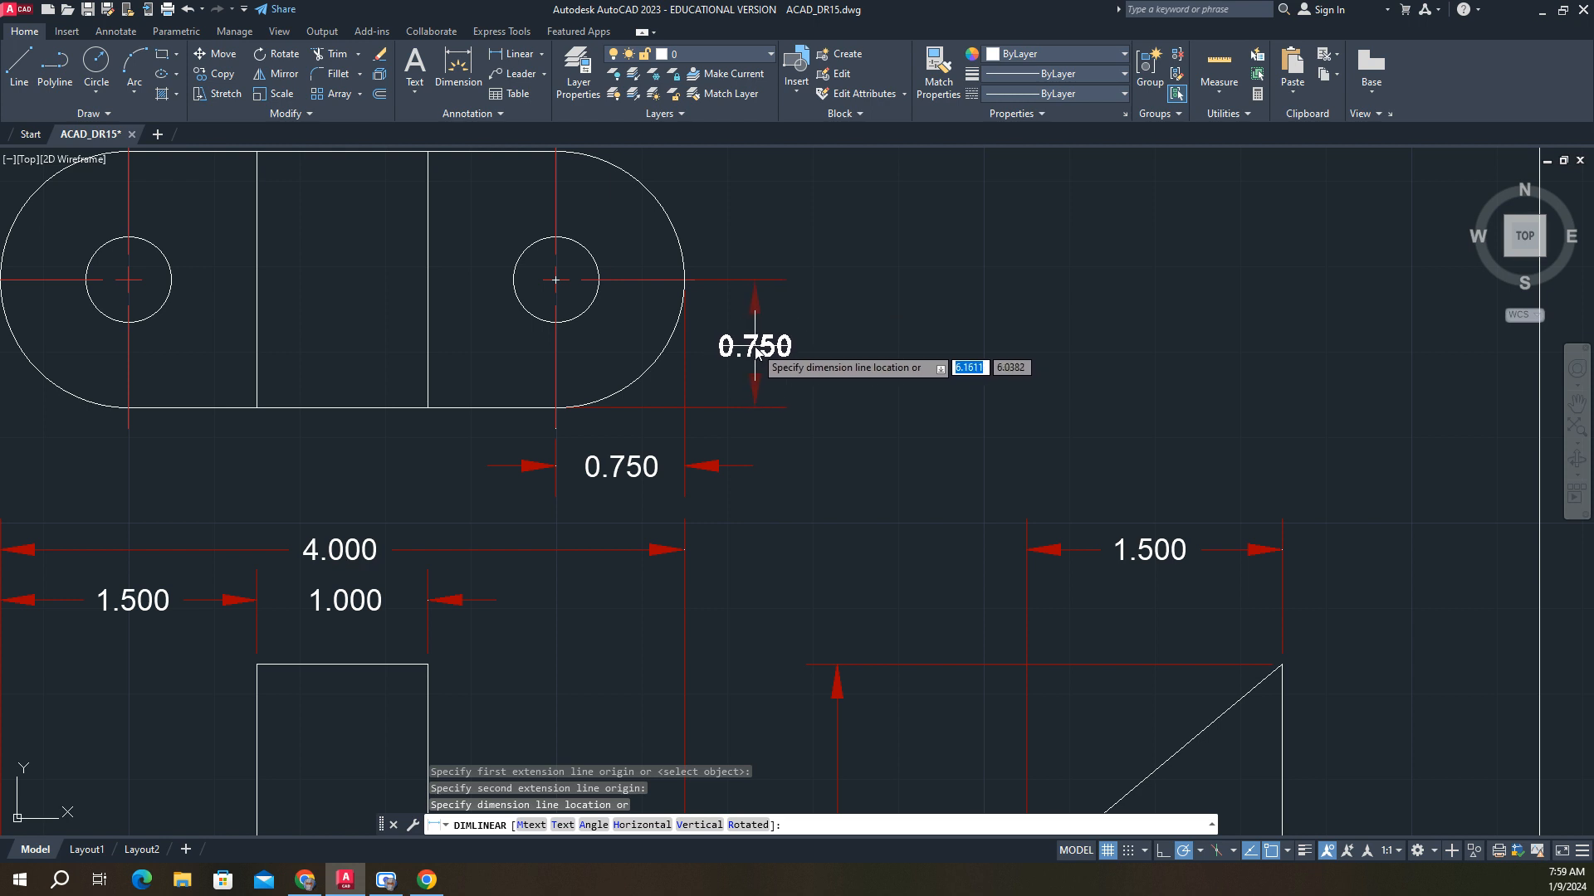
pyautogui.click(757, 350)
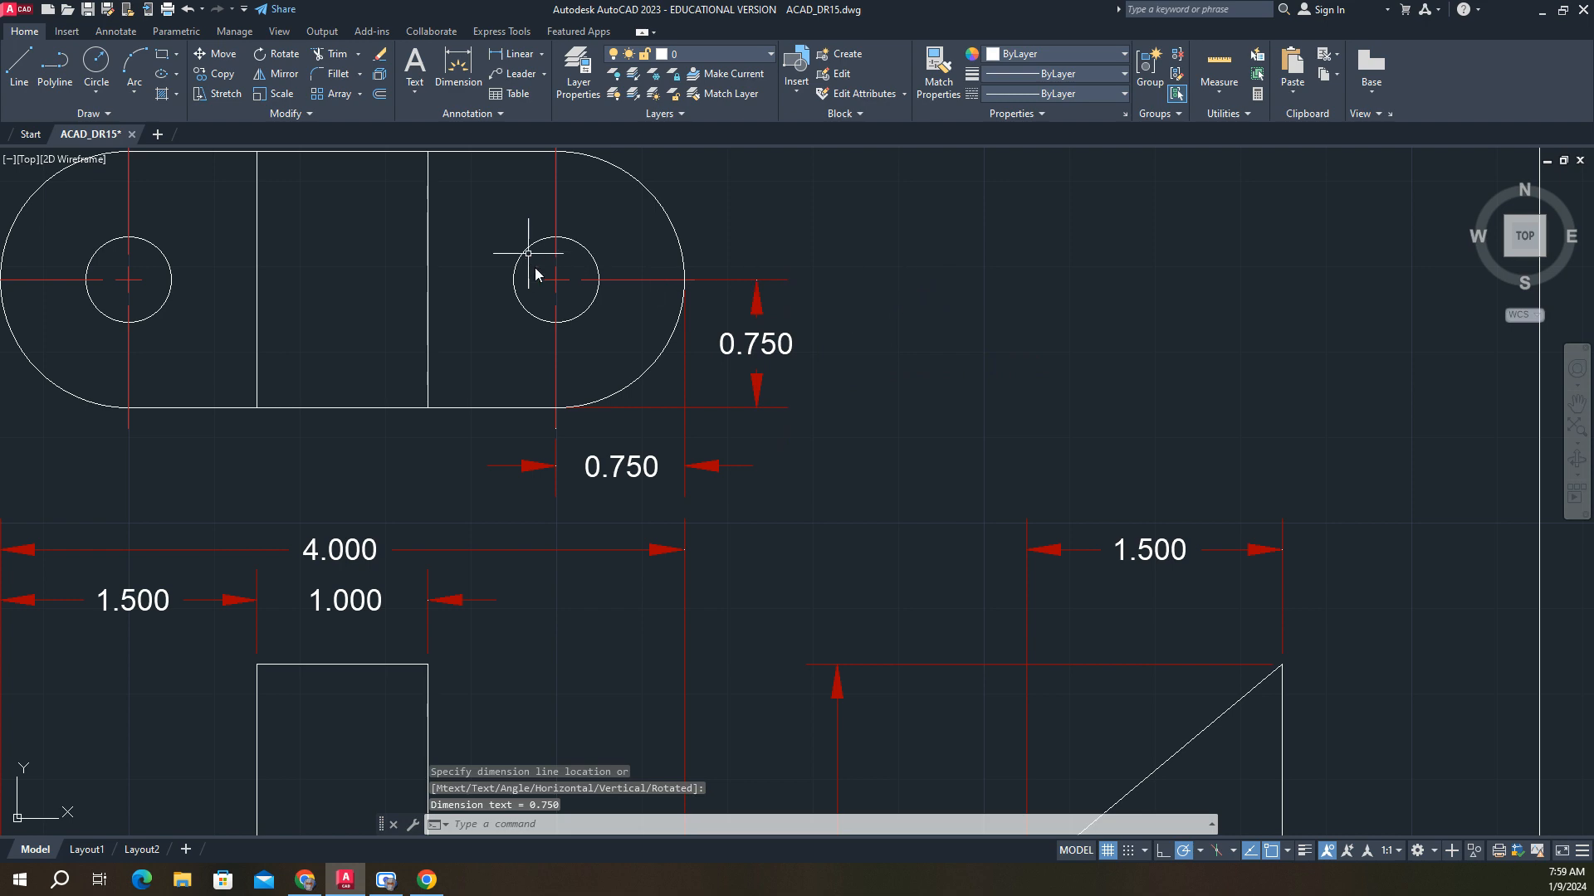
pyautogui.scroll(-2, 579, 458)
pyautogui.scroll(3, 683, 366)
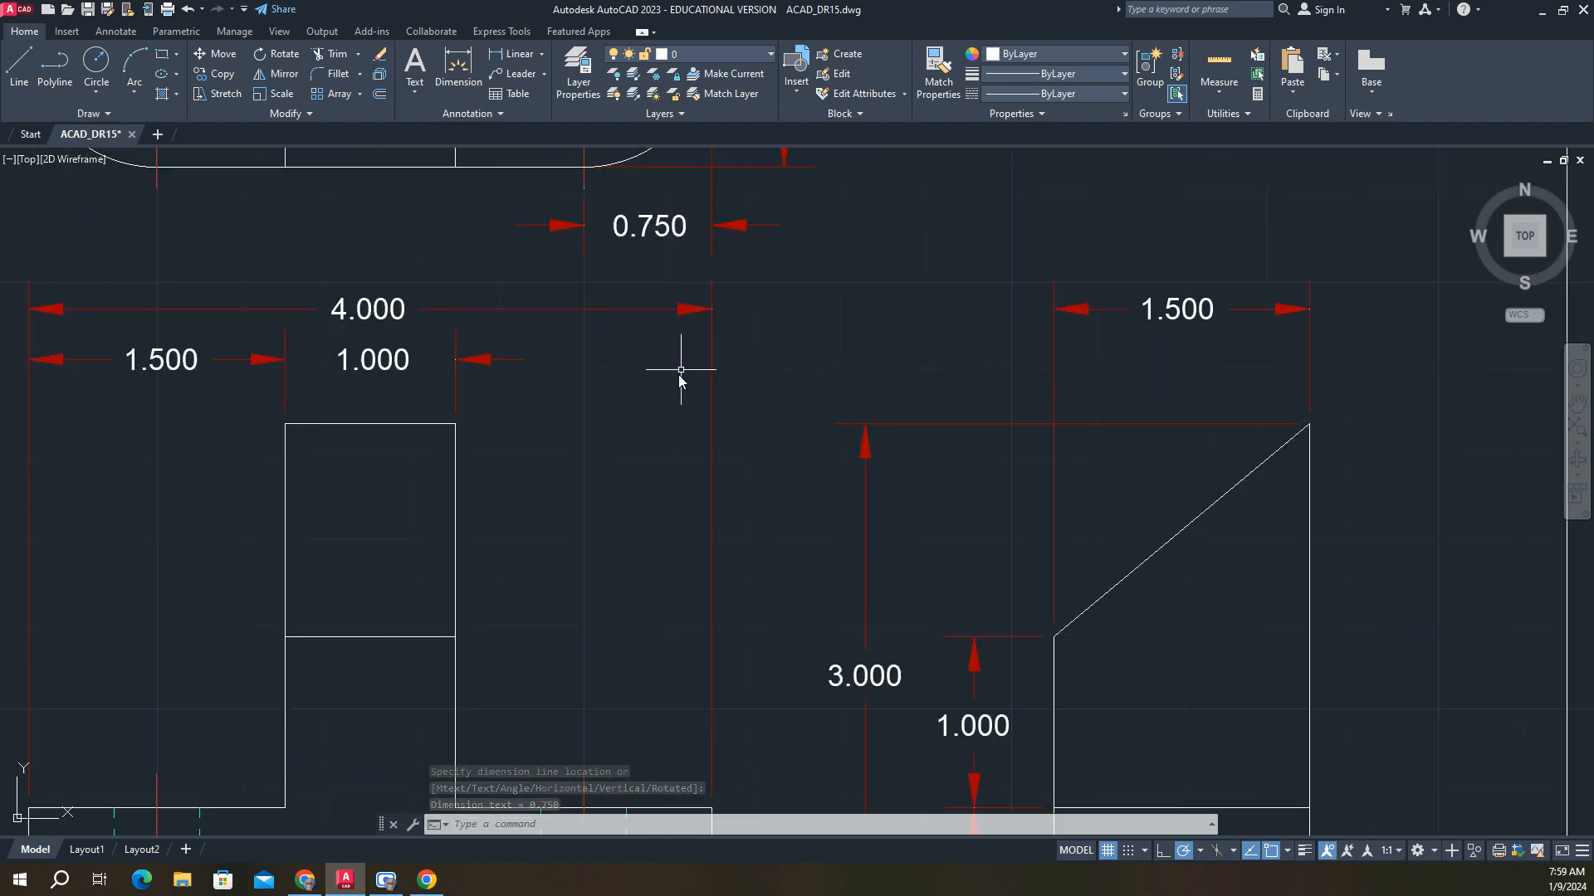
pyautogui.scroll(-5, 580, 462)
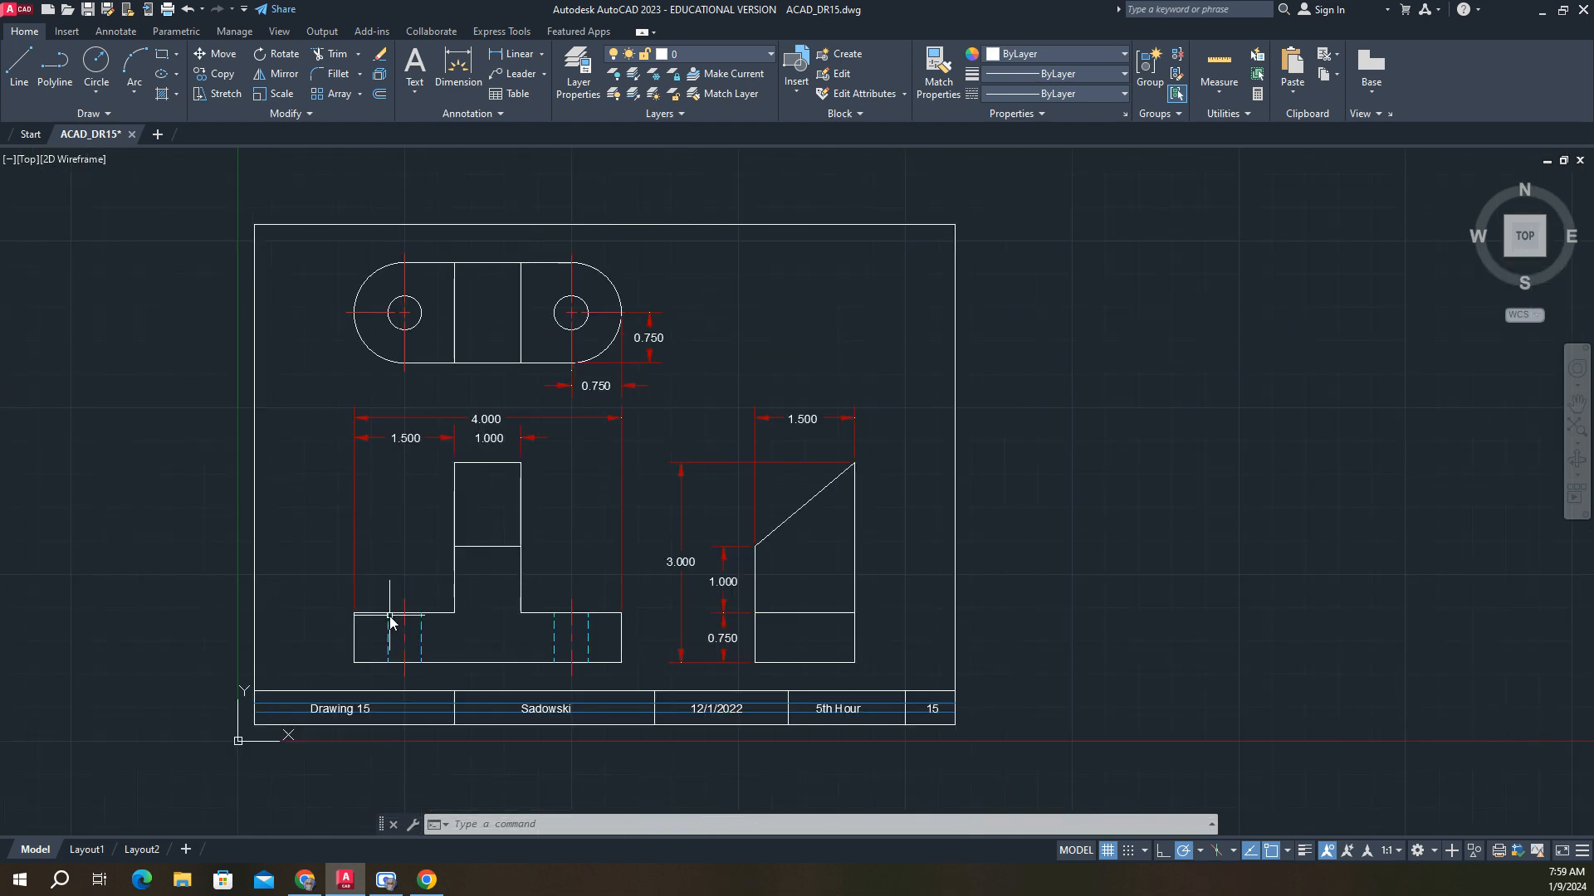
pyautogui.click(513, 53)
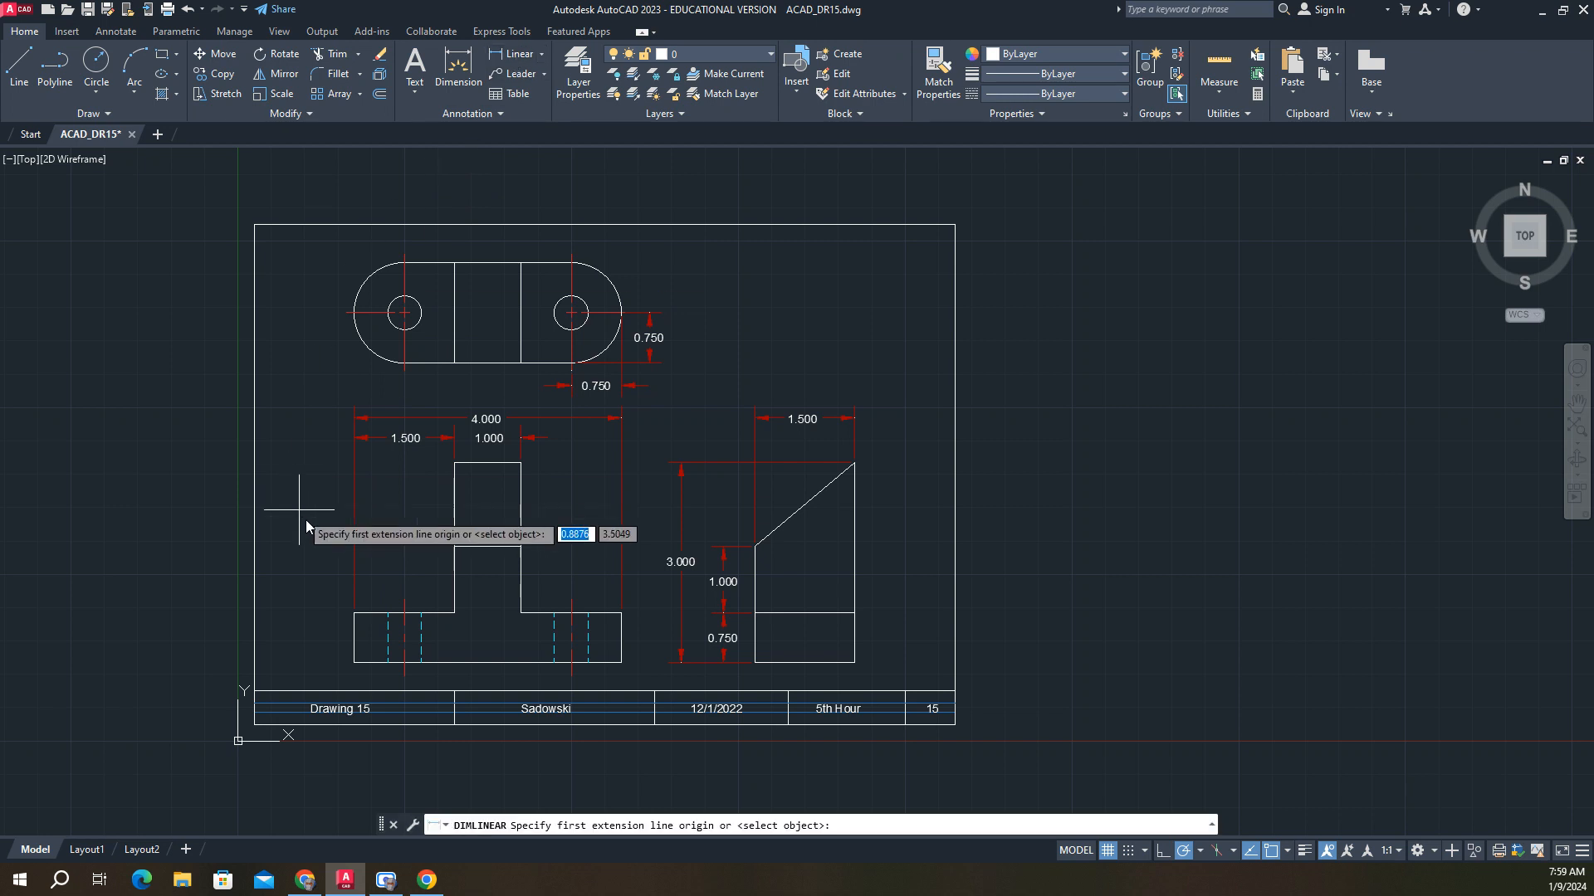
pyautogui.click(387, 612)
pyautogui.click(420, 612)
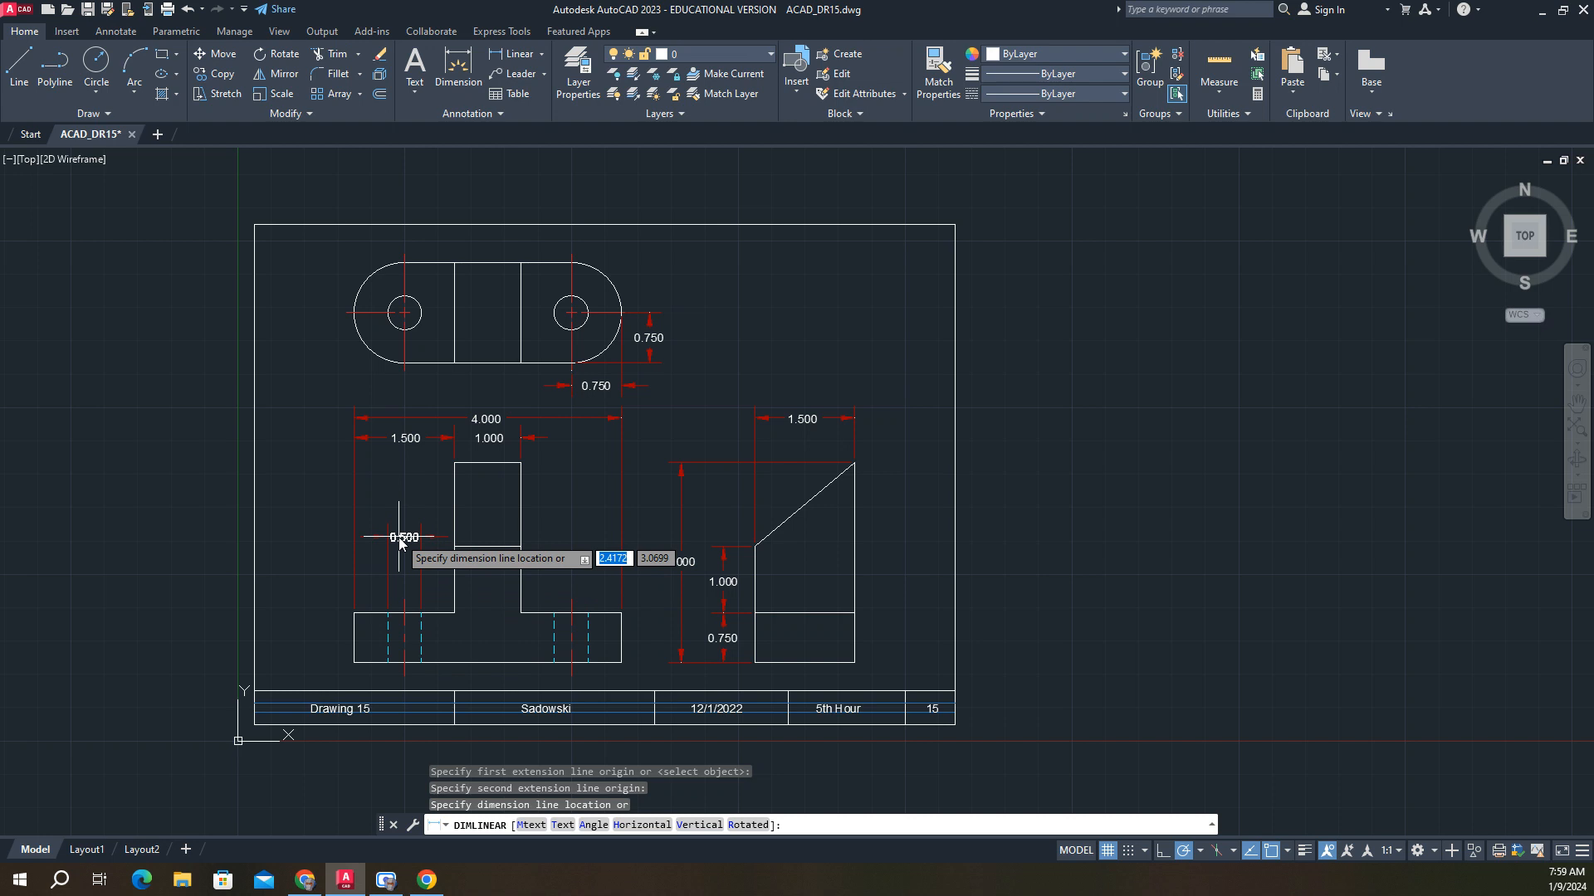
pyautogui.press('Escape')
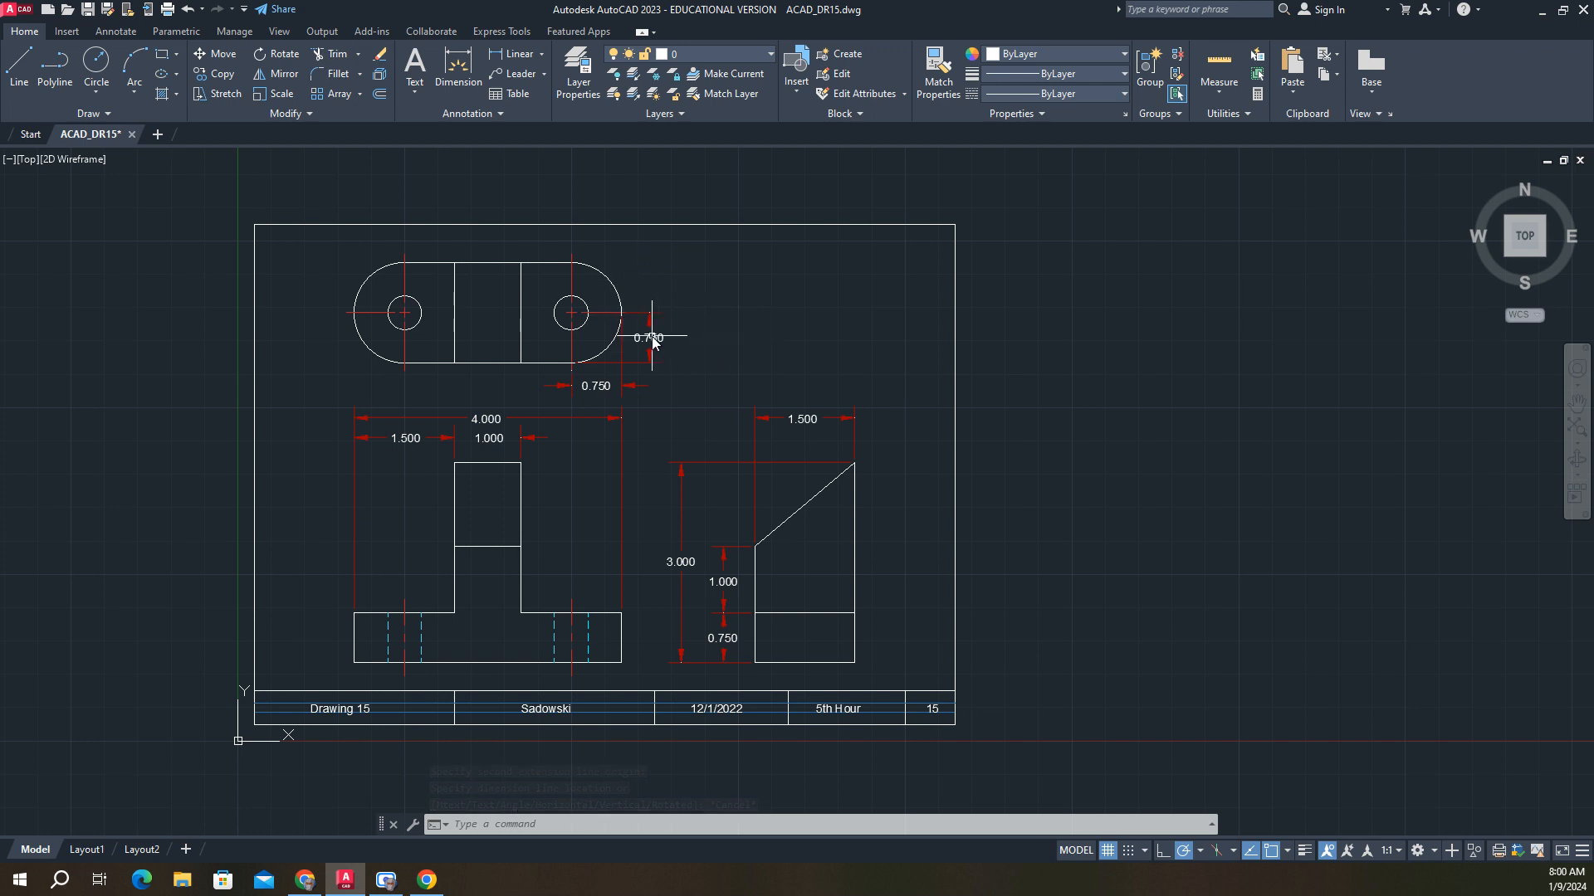
# Step: Add a diameter dimension to the top view's right hole, with its text placed outside the outline to the upper right
pyautogui.scroll(4, 614, 309)
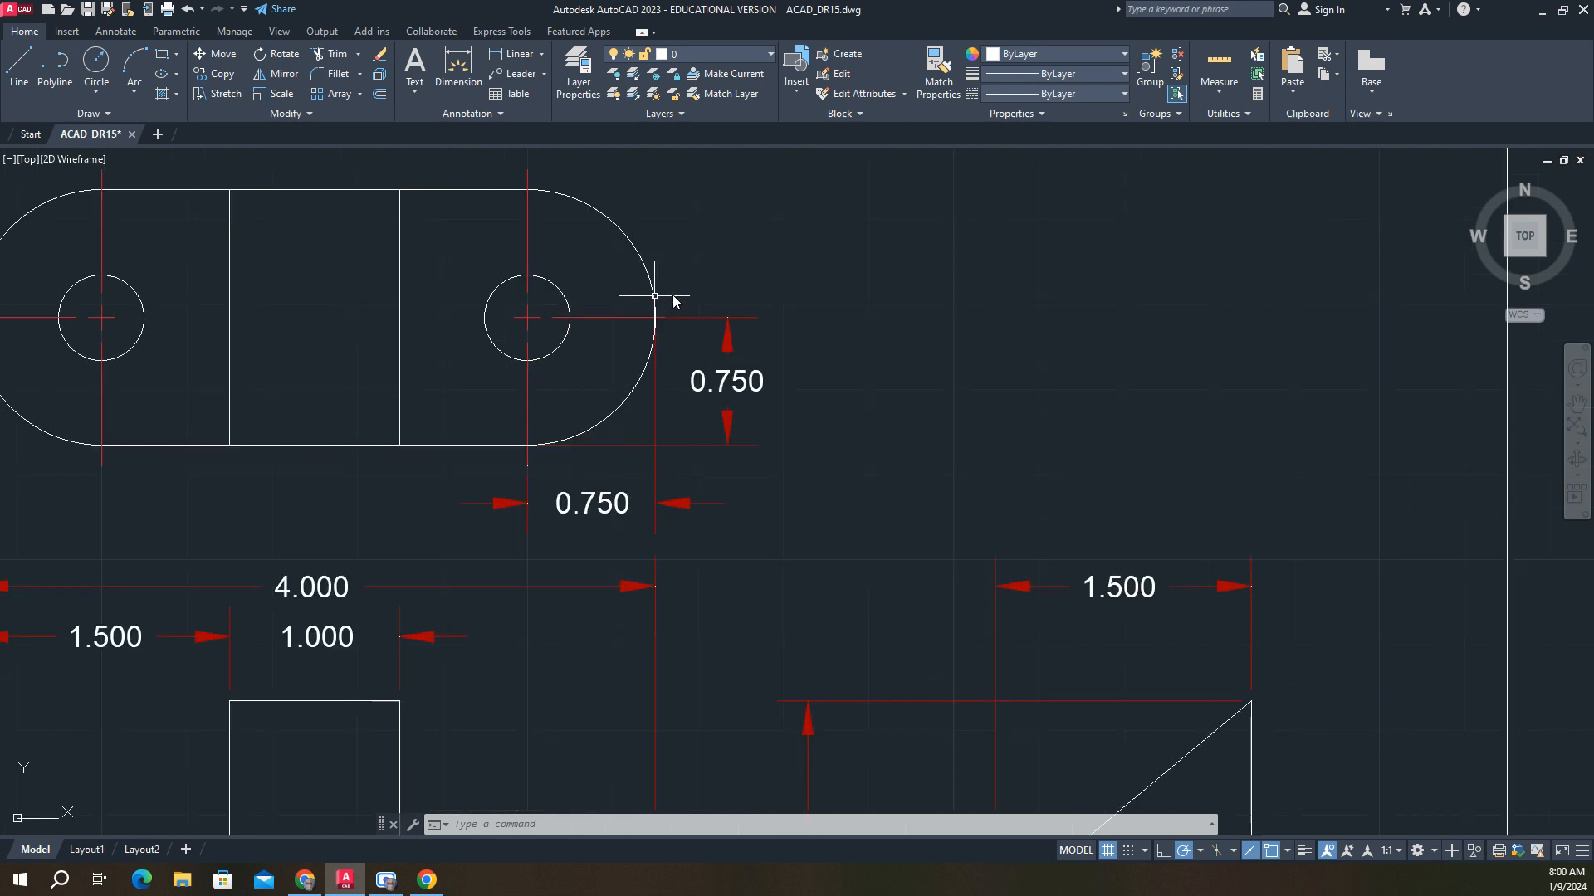
pyautogui.moveTo(796, 296); pyautogui.dragTo(763, 364, button='middle')
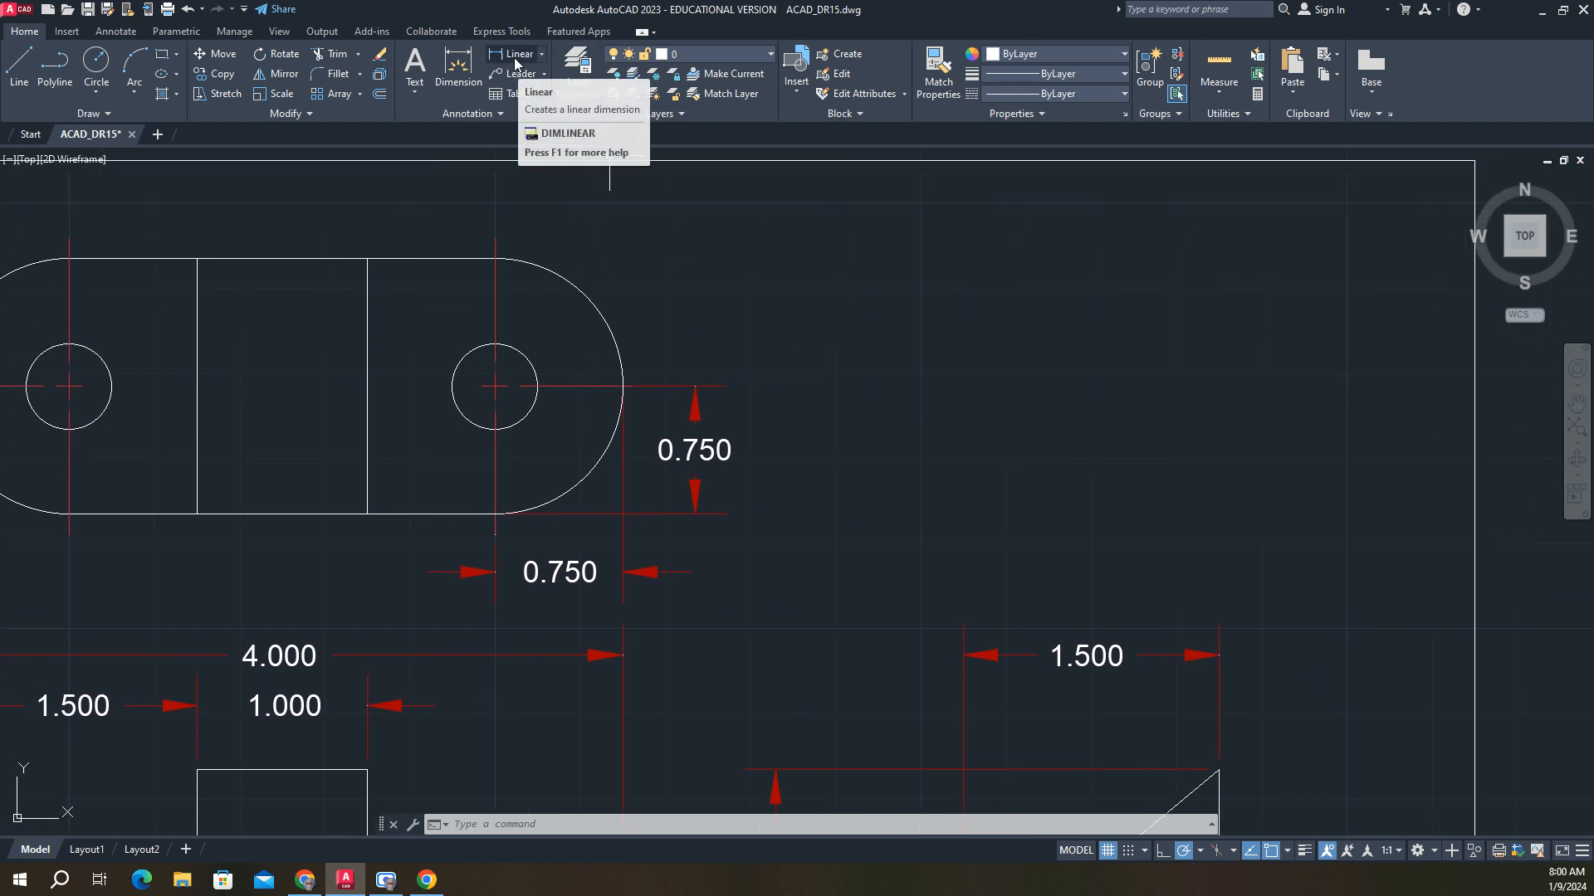
pyautogui.click(542, 55)
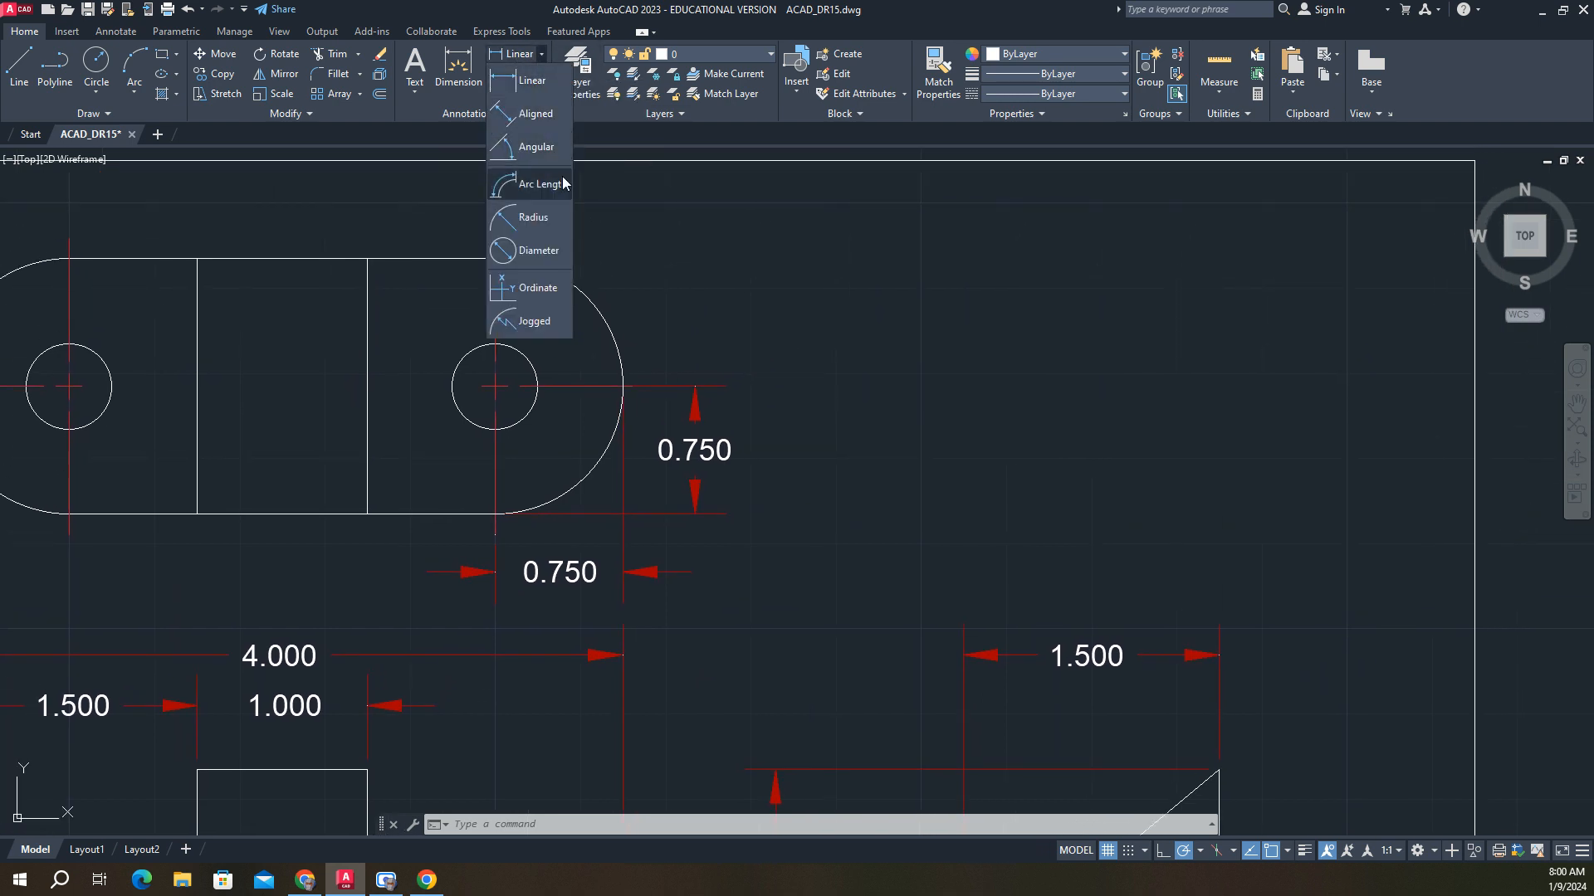
pyautogui.click(535, 250)
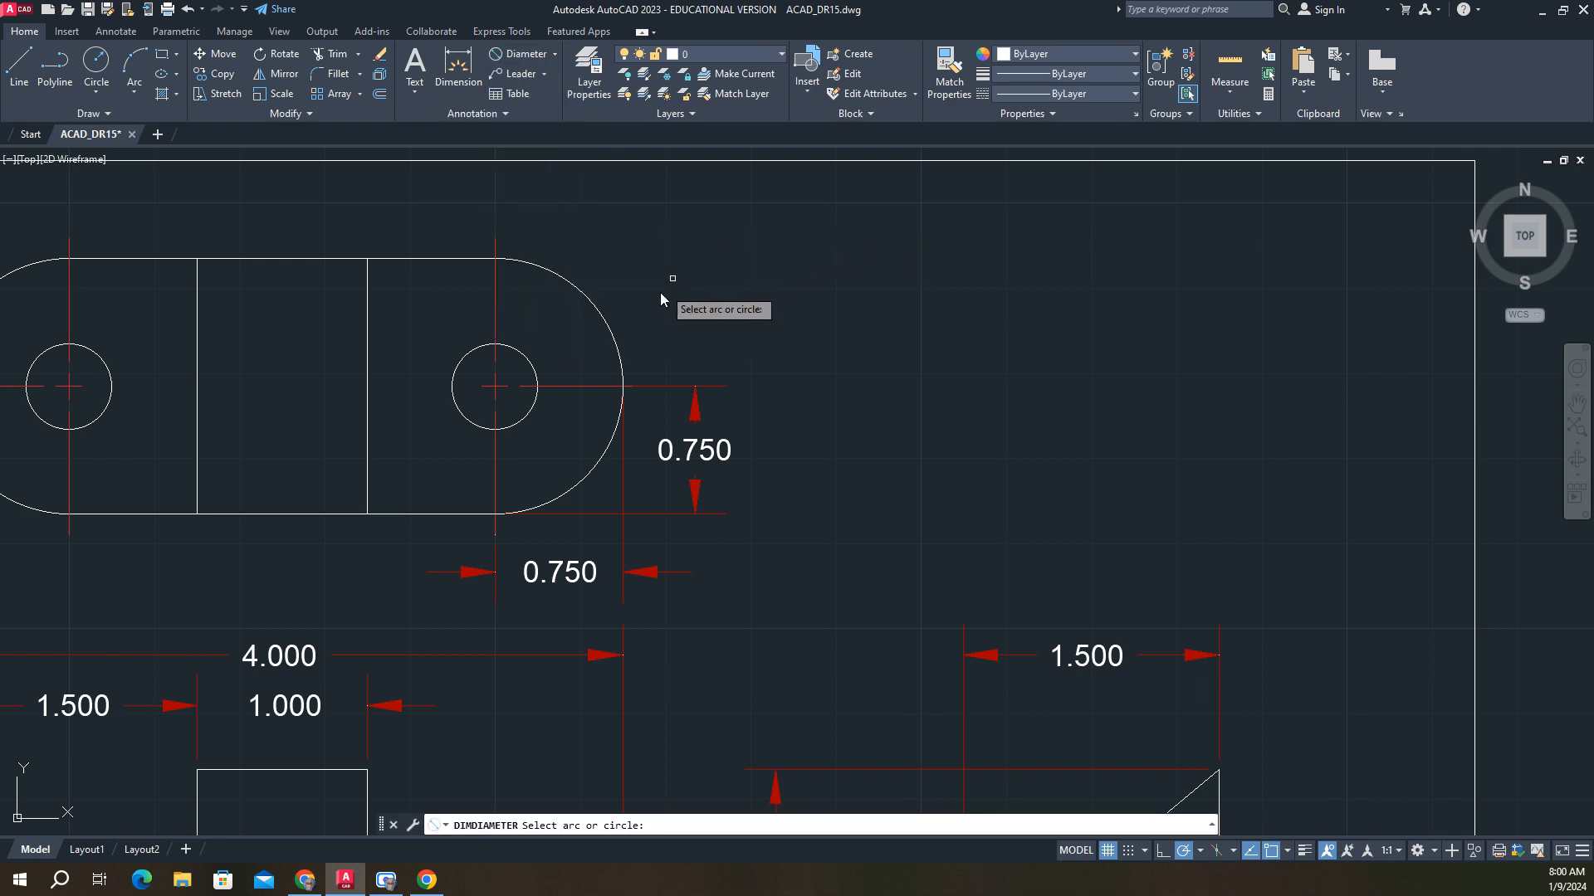
pyautogui.click(524, 358)
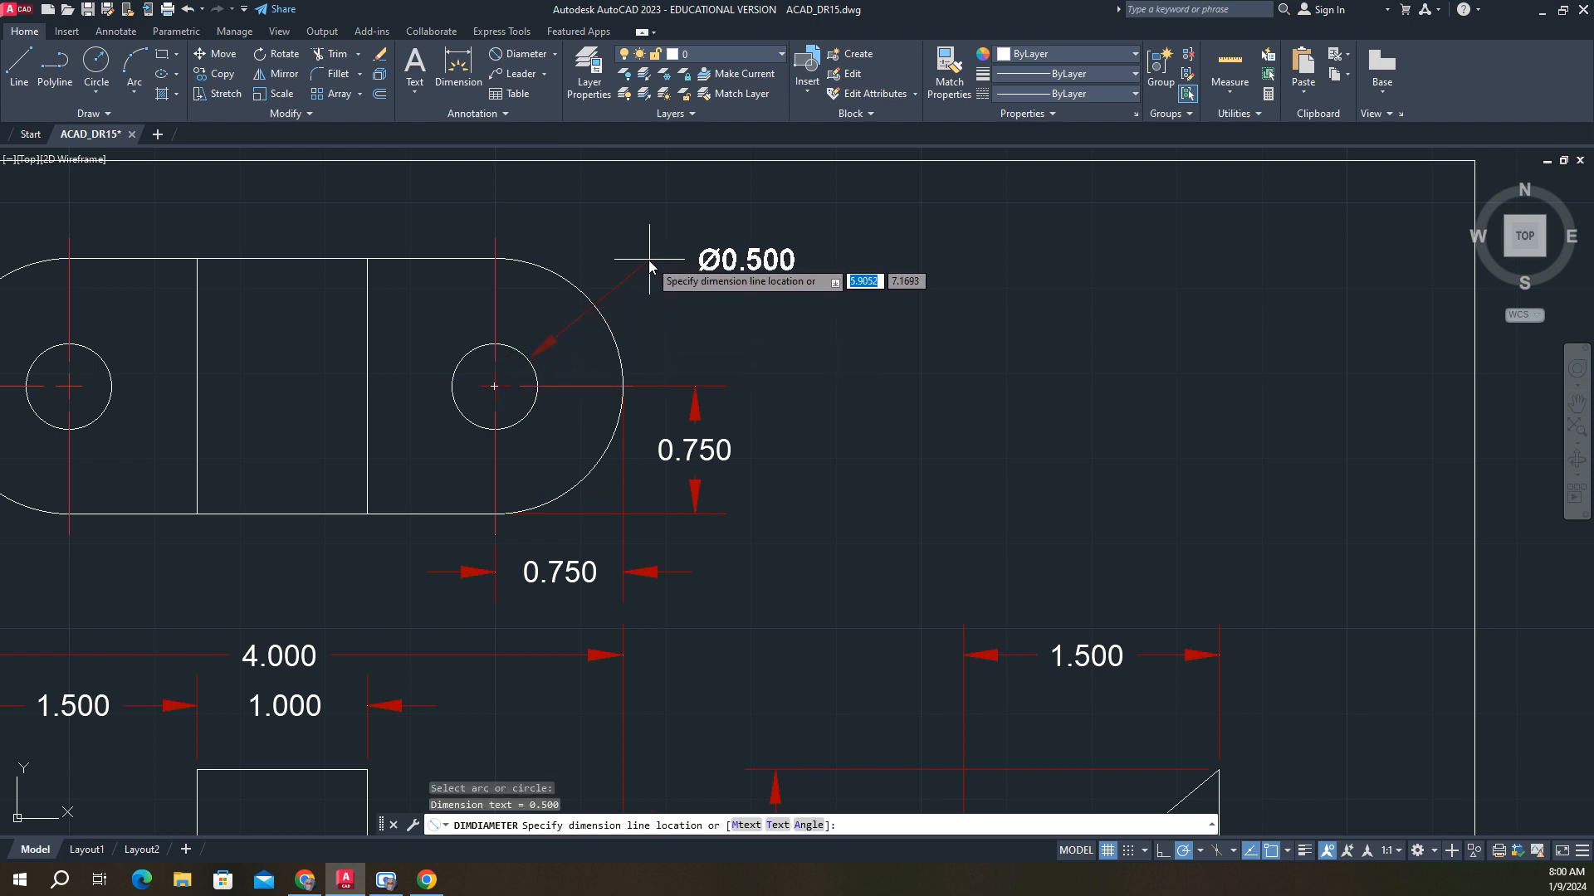
pyautogui.click(632, 246)
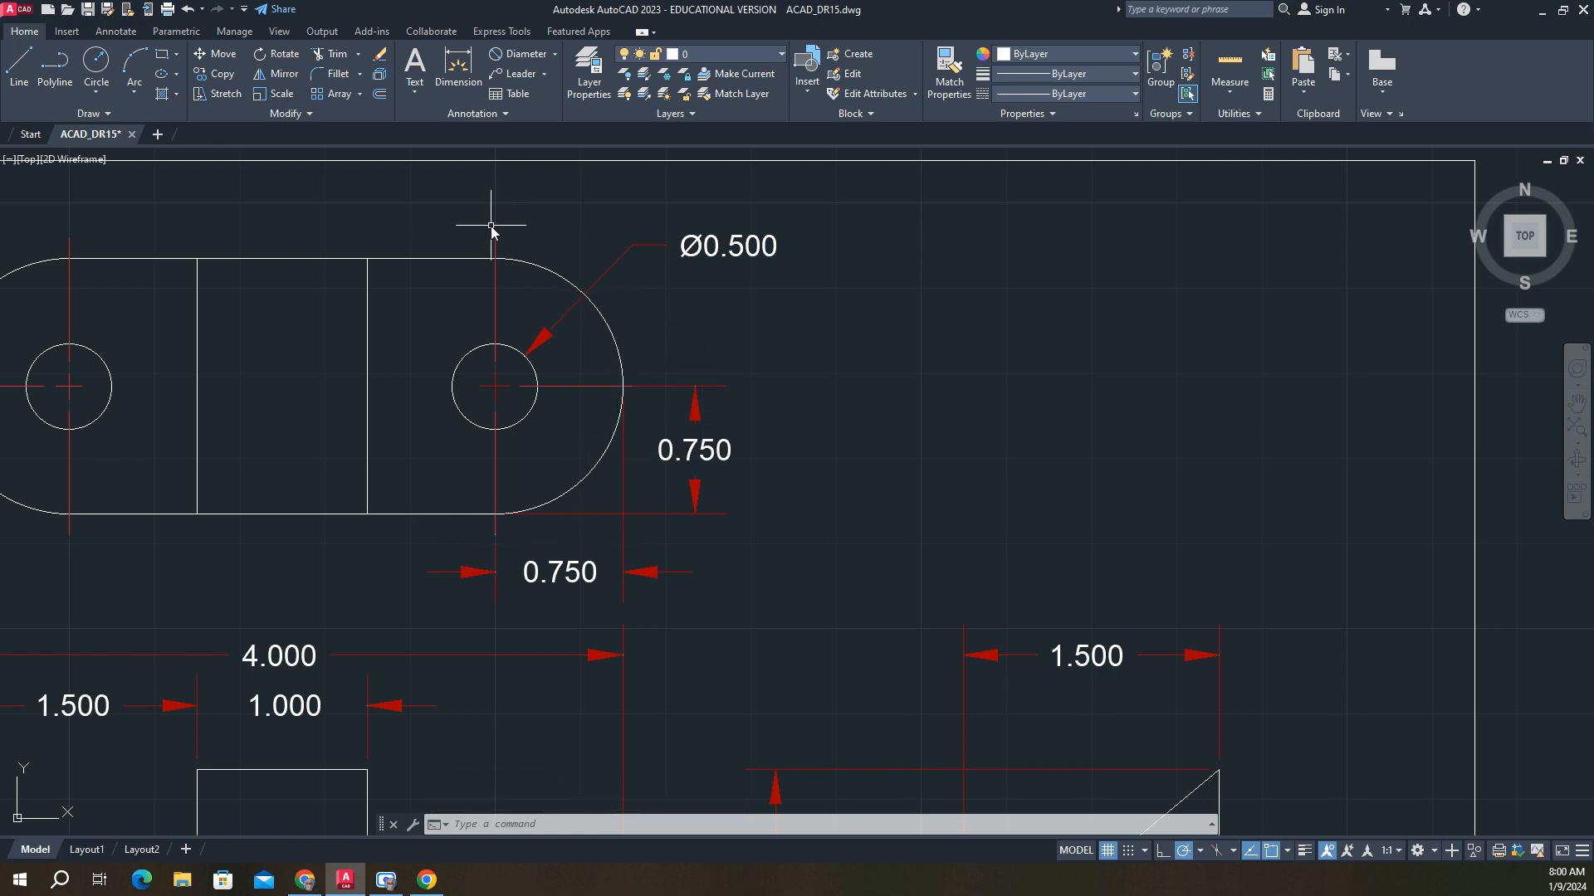
pyautogui.click(555, 54)
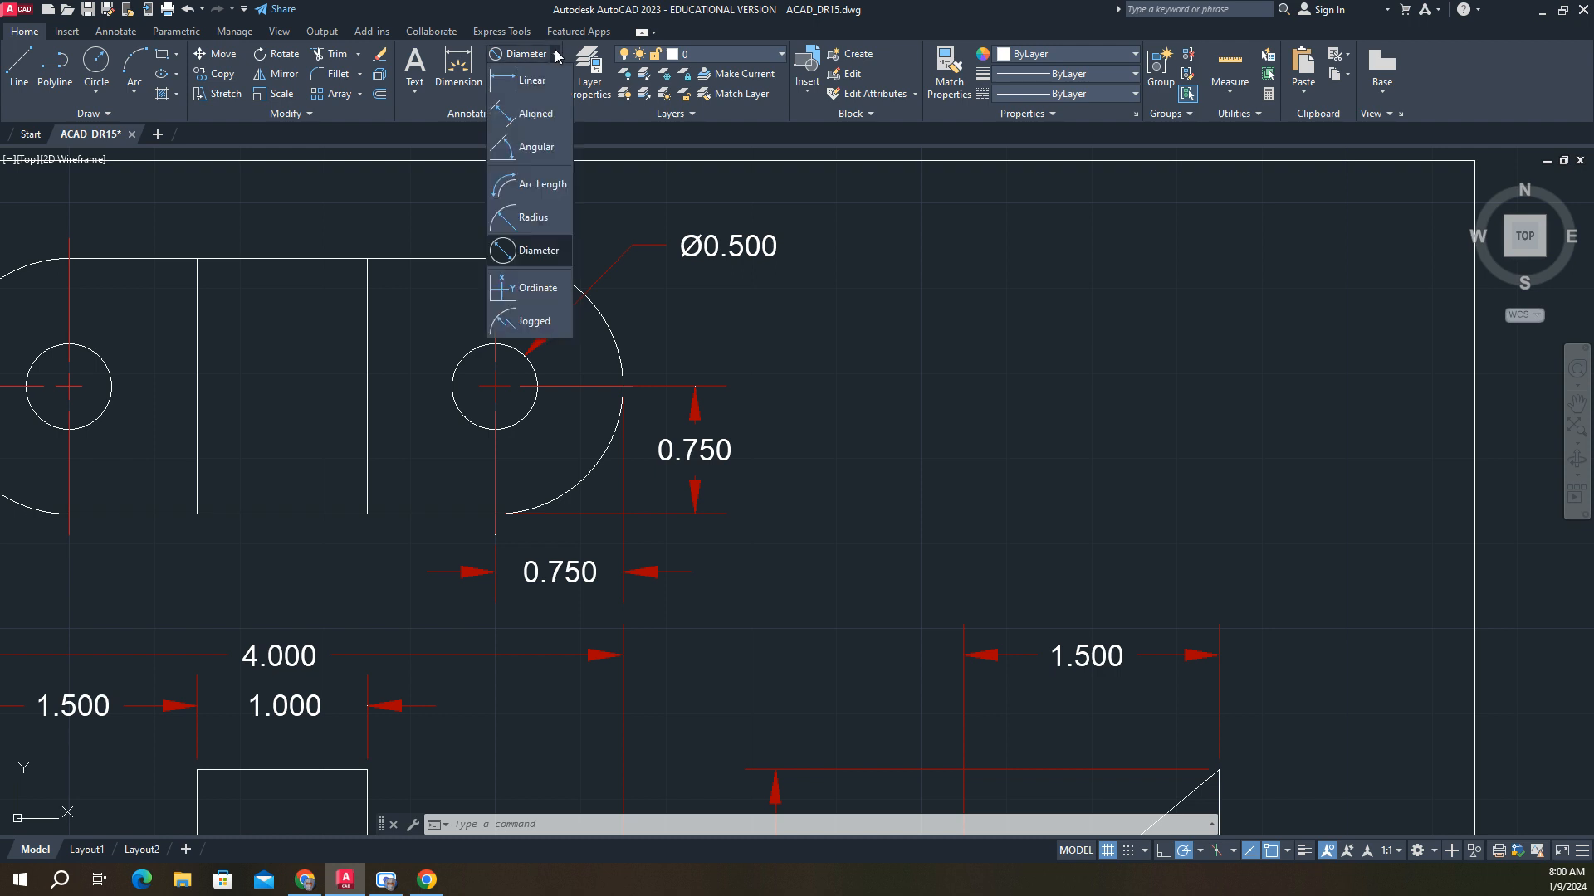
pyautogui.click(524, 80)
pyautogui.click(495, 258)
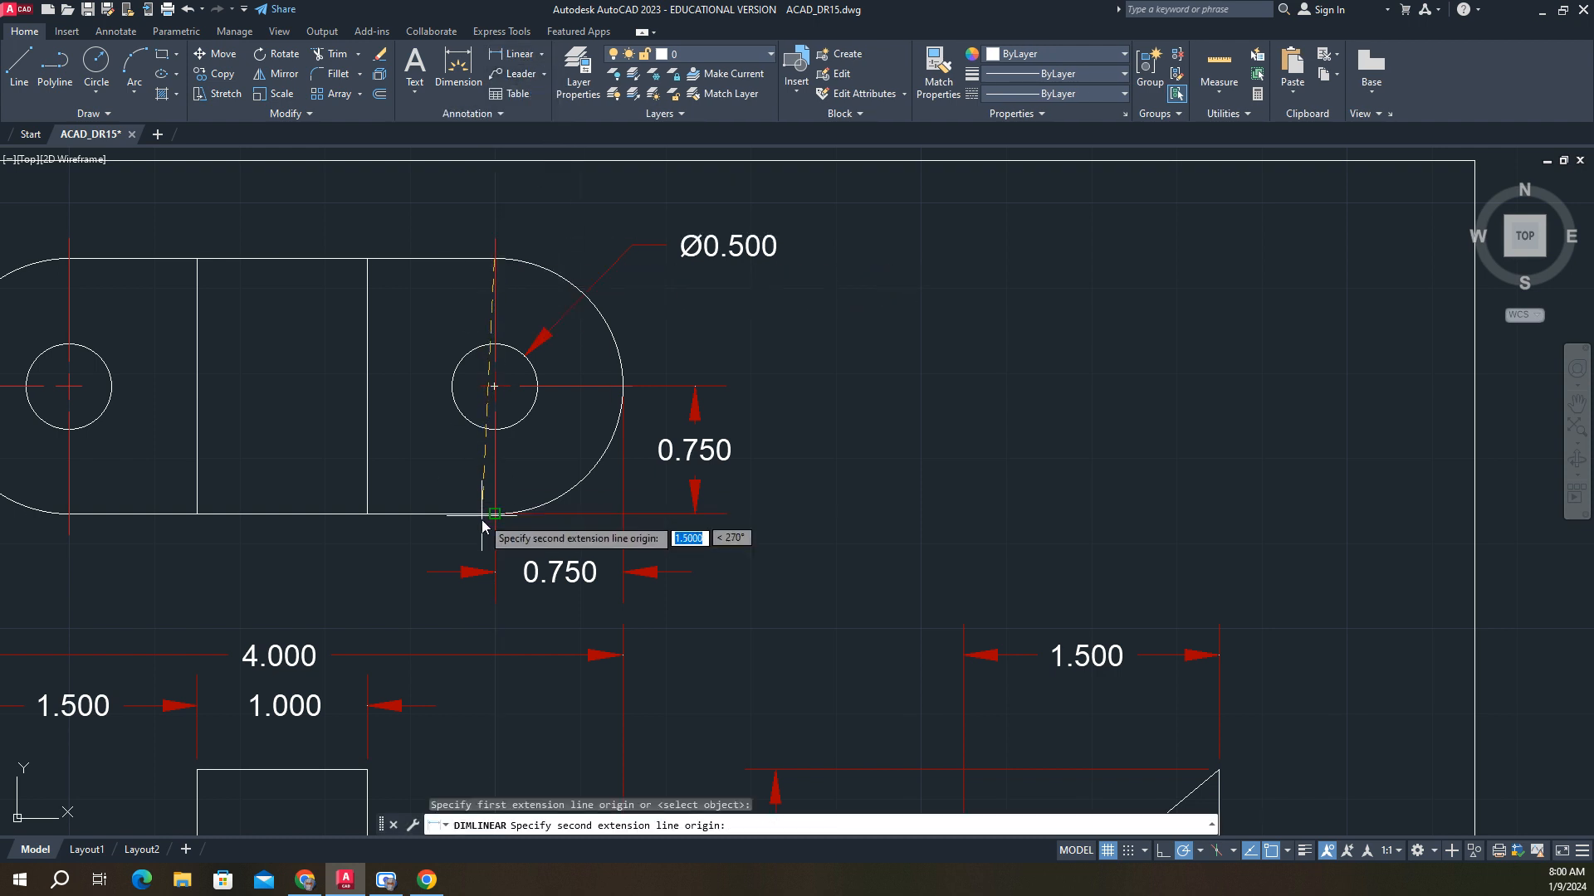
pyautogui.click(495, 515)
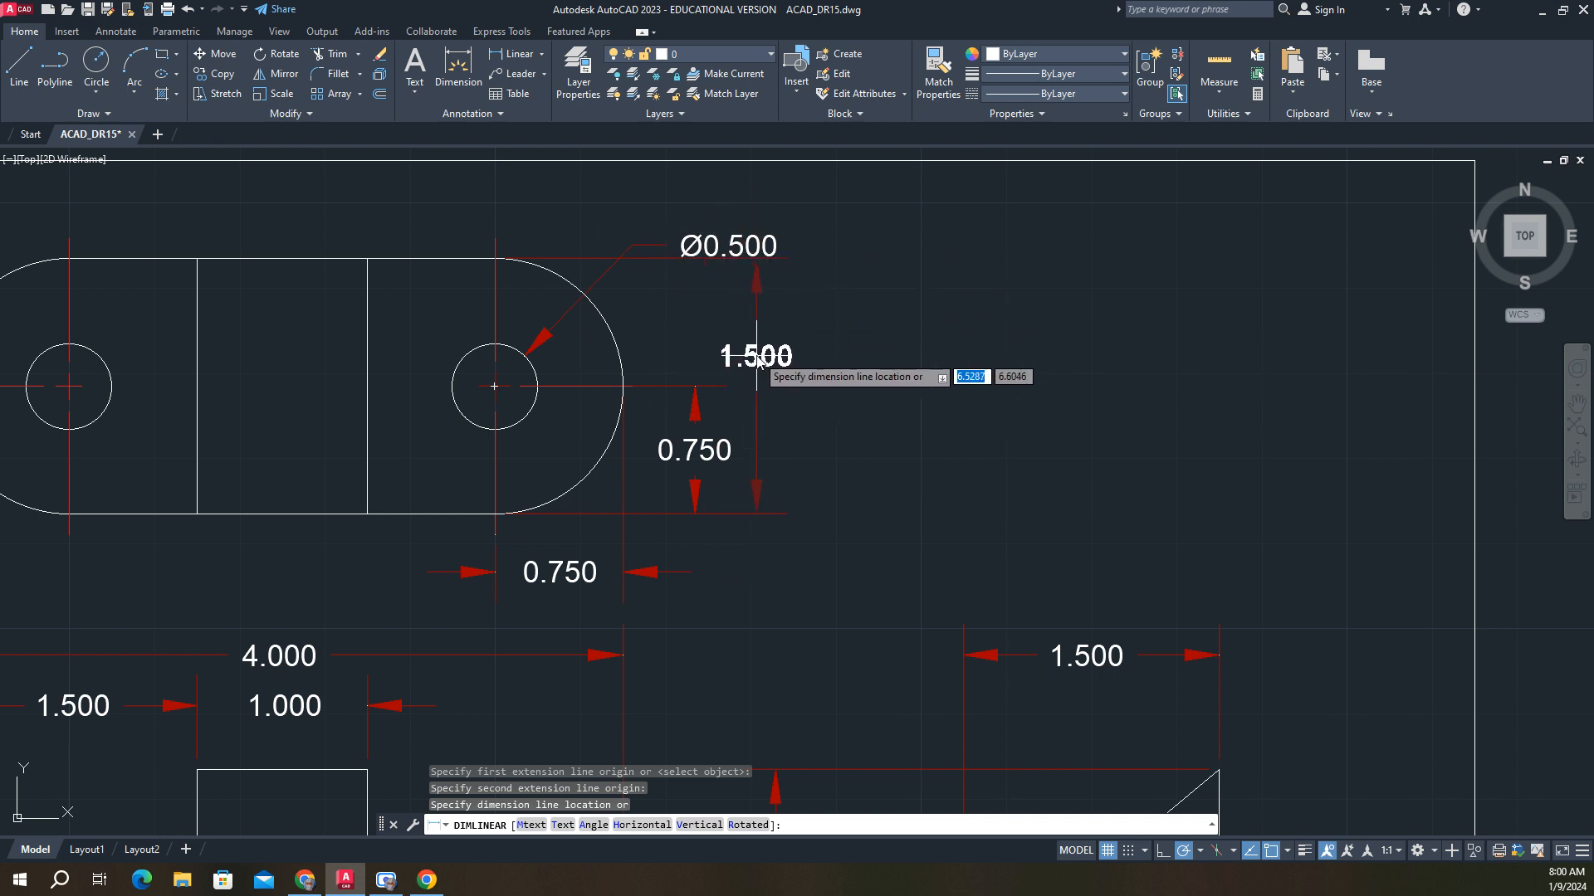
pyautogui.press('Escape')
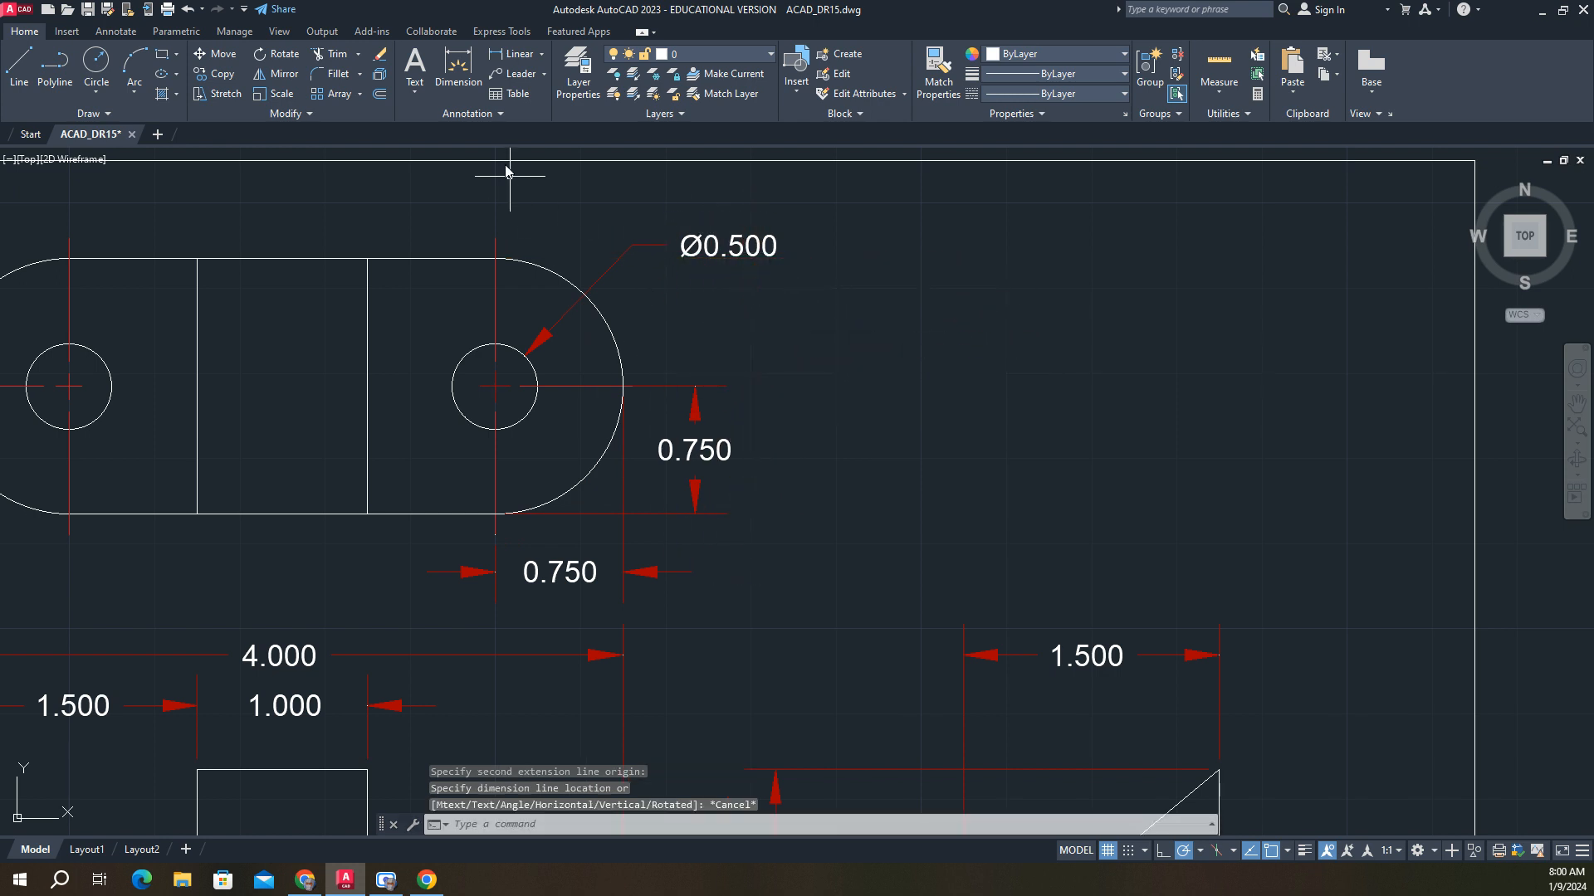
# Step: Add a radius dimension to the top view's rounded right end, with its text outside the arc just below the hole's diameter text
pyautogui.click(541, 55)
pyautogui.click(533, 219)
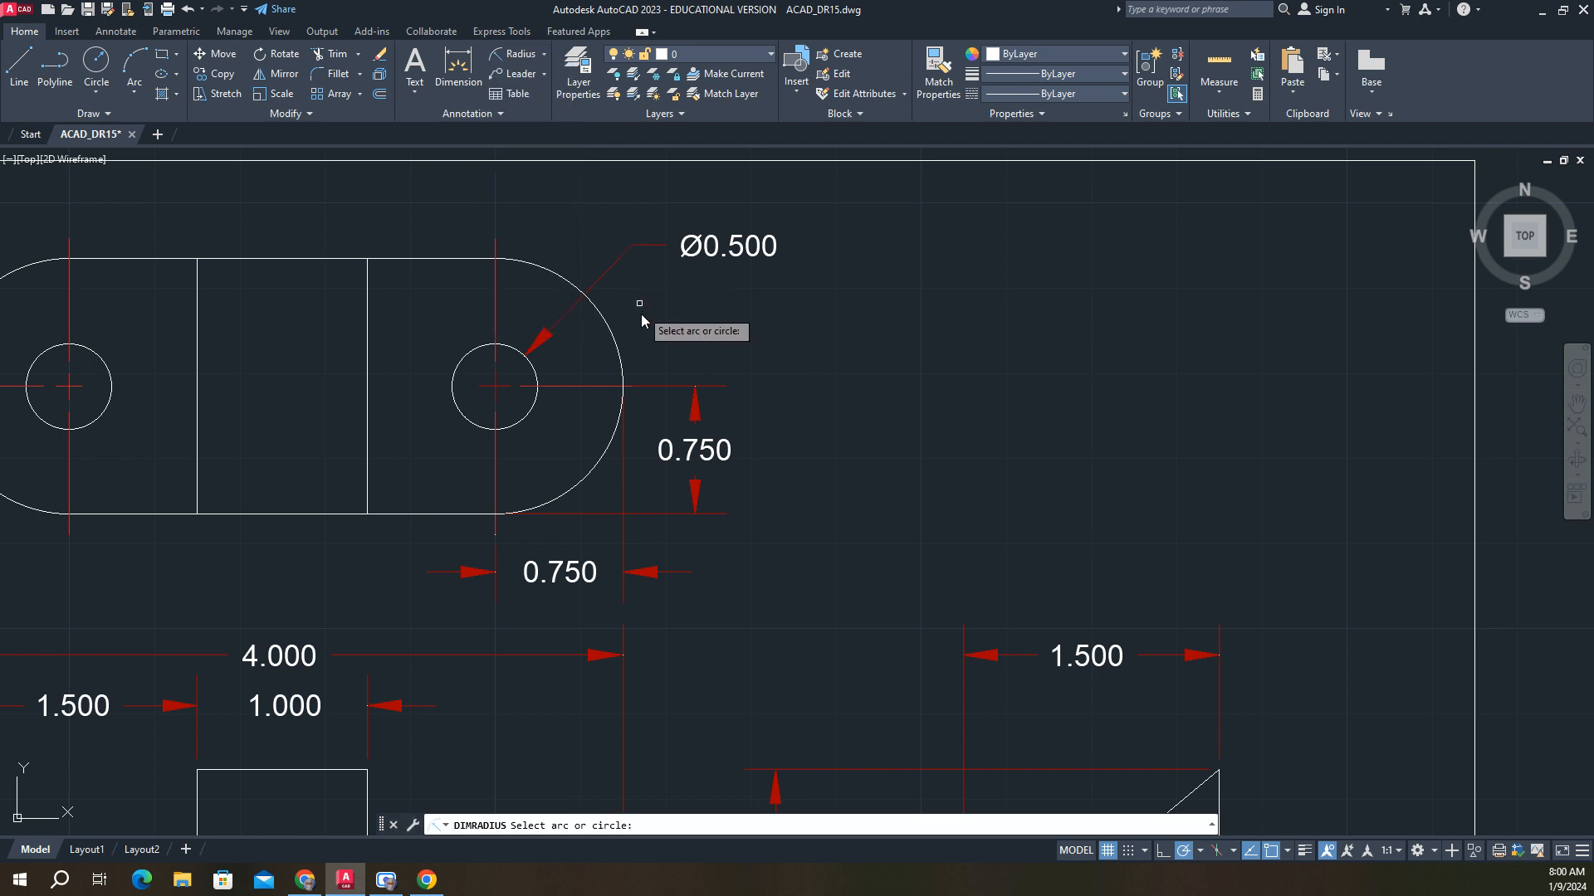
pyautogui.click(621, 363)
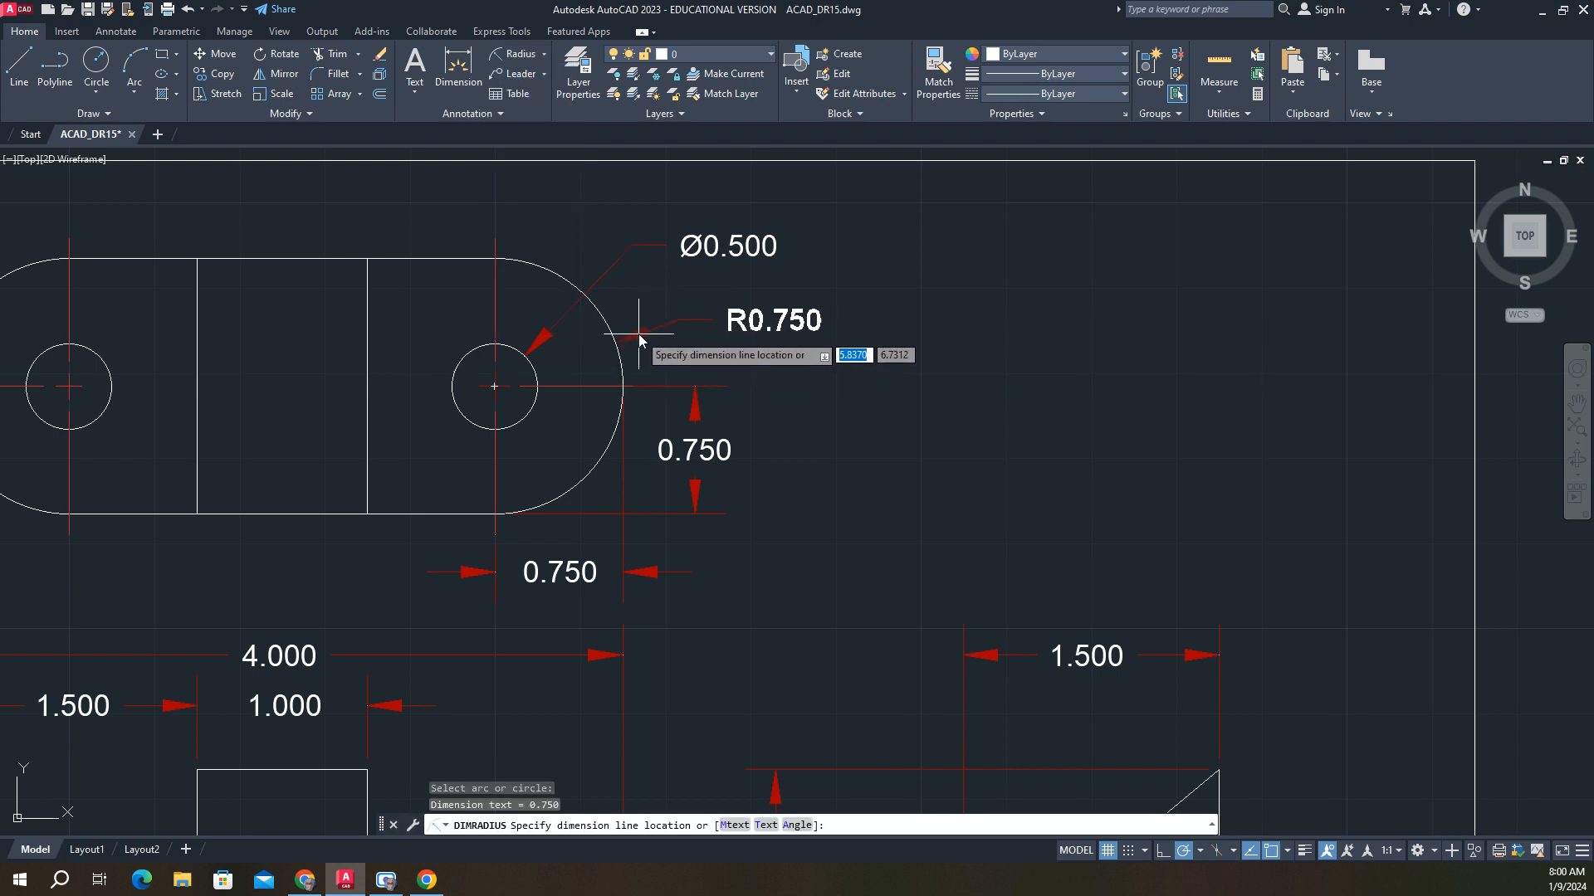
pyautogui.click(692, 304)
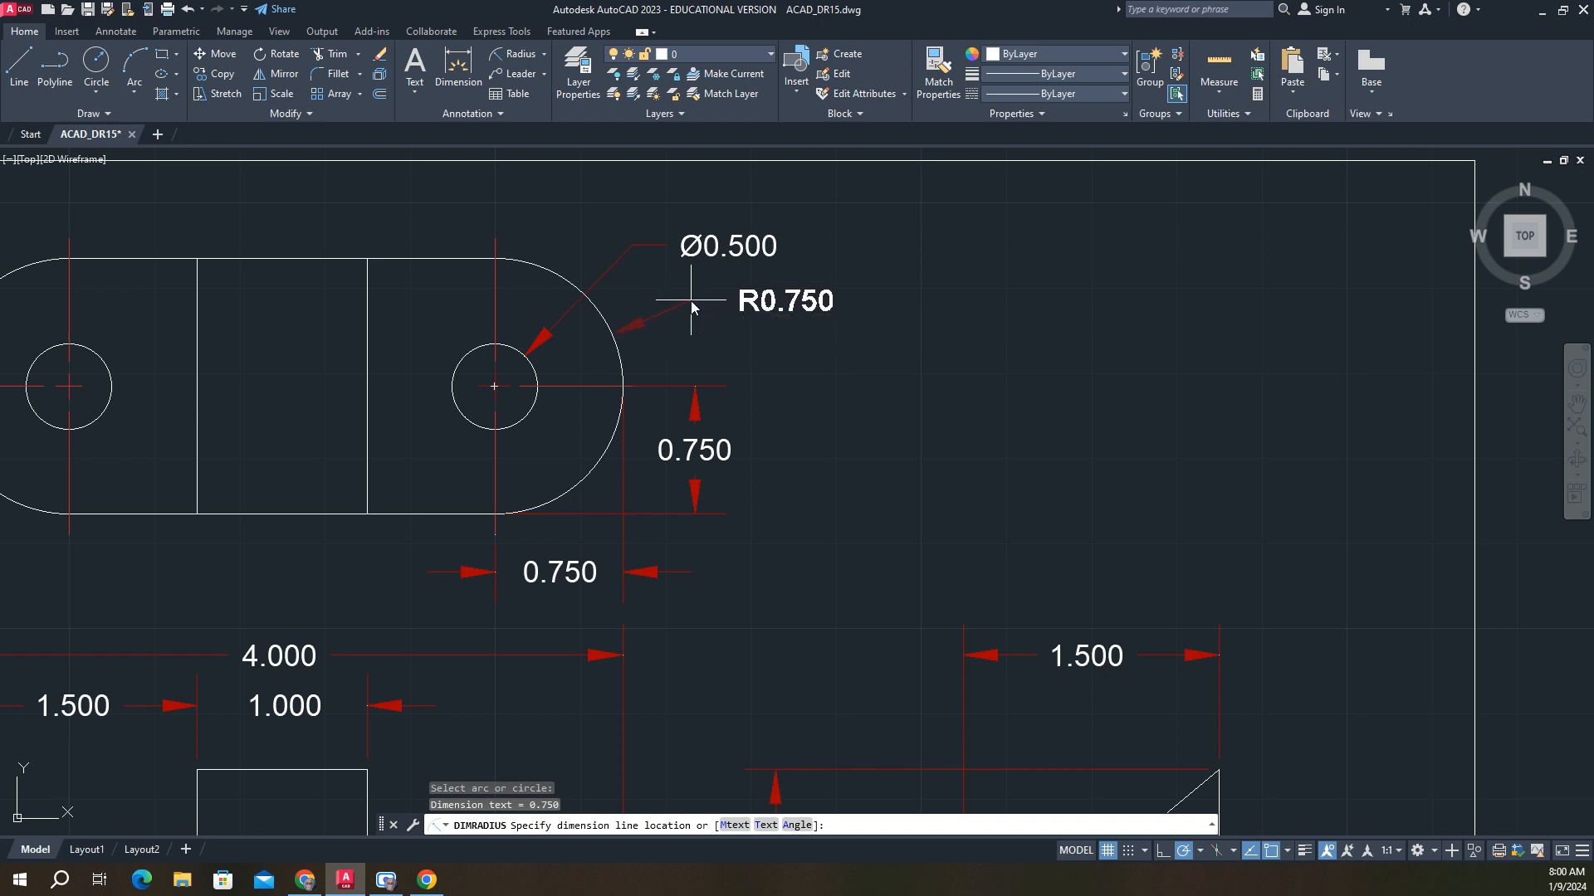
# Step: Move the right hole's diameter dimension text farther right so it lines up above the radius dimension text
pyautogui.click(716, 242)
pyautogui.click(729, 245)
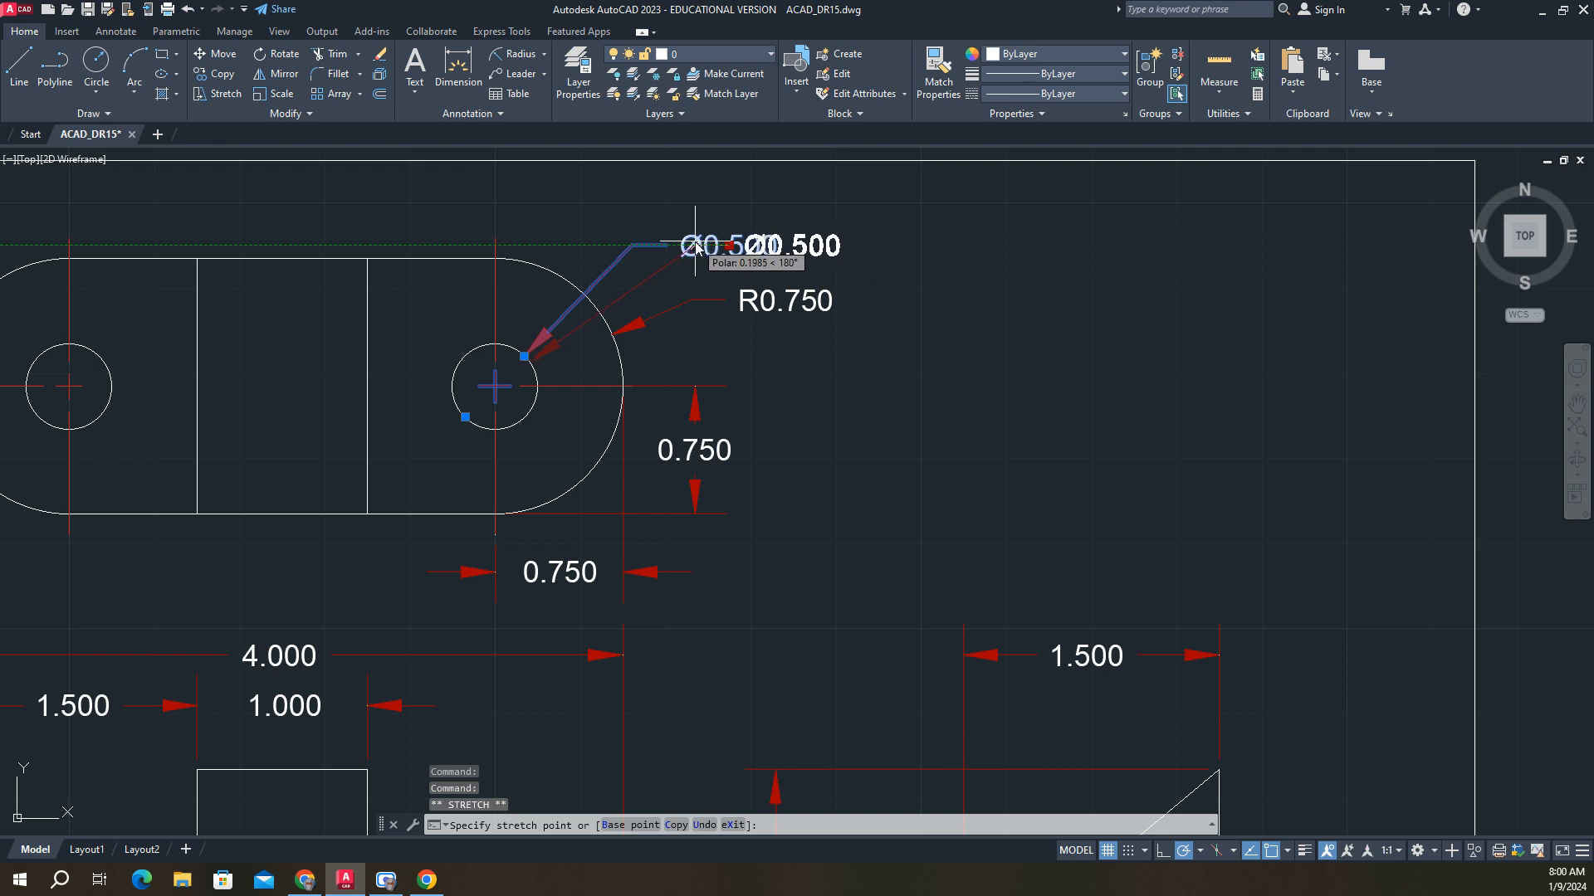
pyautogui.press('Escape')
pyautogui.press('Escape')
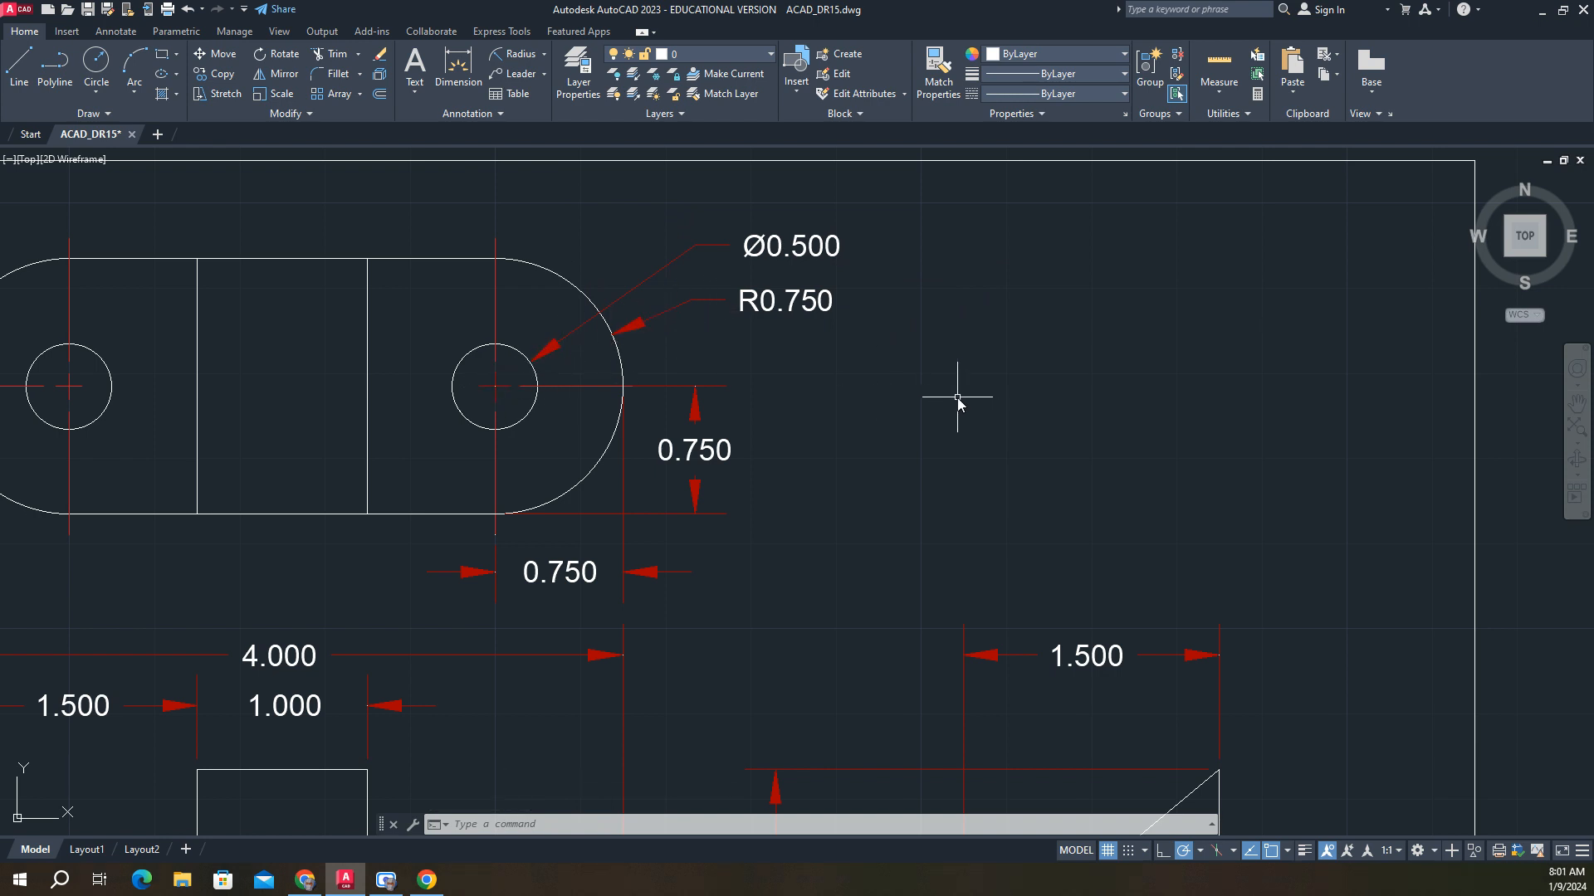
# Step: Review the dimensions on the top, front and side views and bring the whole bordered sheet into view
pyautogui.scroll(-2, 920, 362)
pyautogui.moveTo(933, 434); pyautogui.dragTo(883, 271, button='middle')
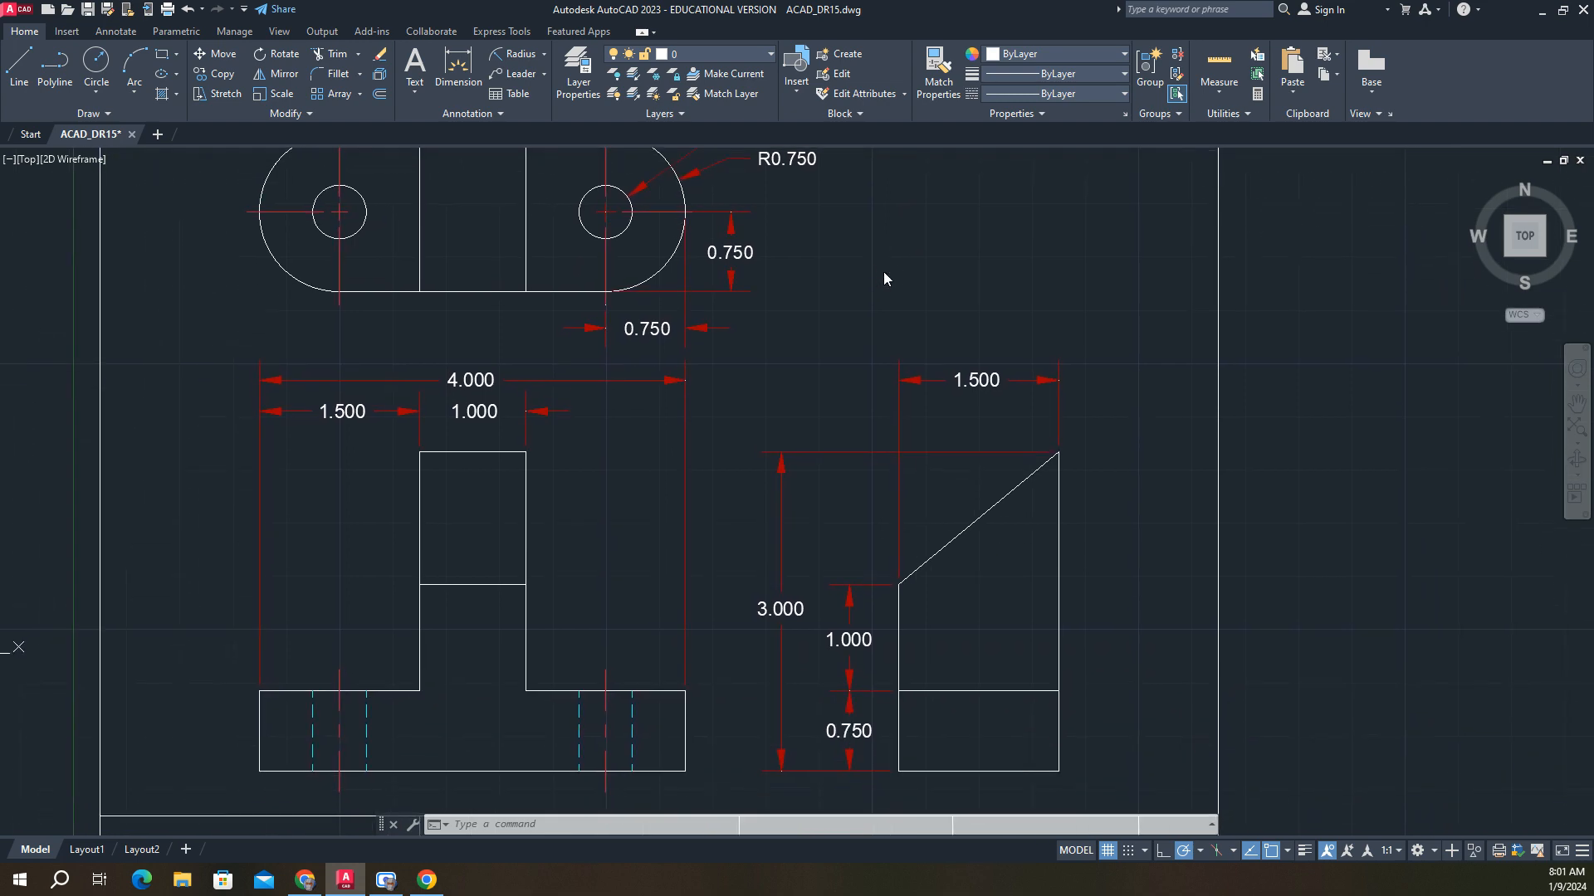
pyautogui.scroll(-3, 966, 326)
pyautogui.scroll(7, 890, 357)
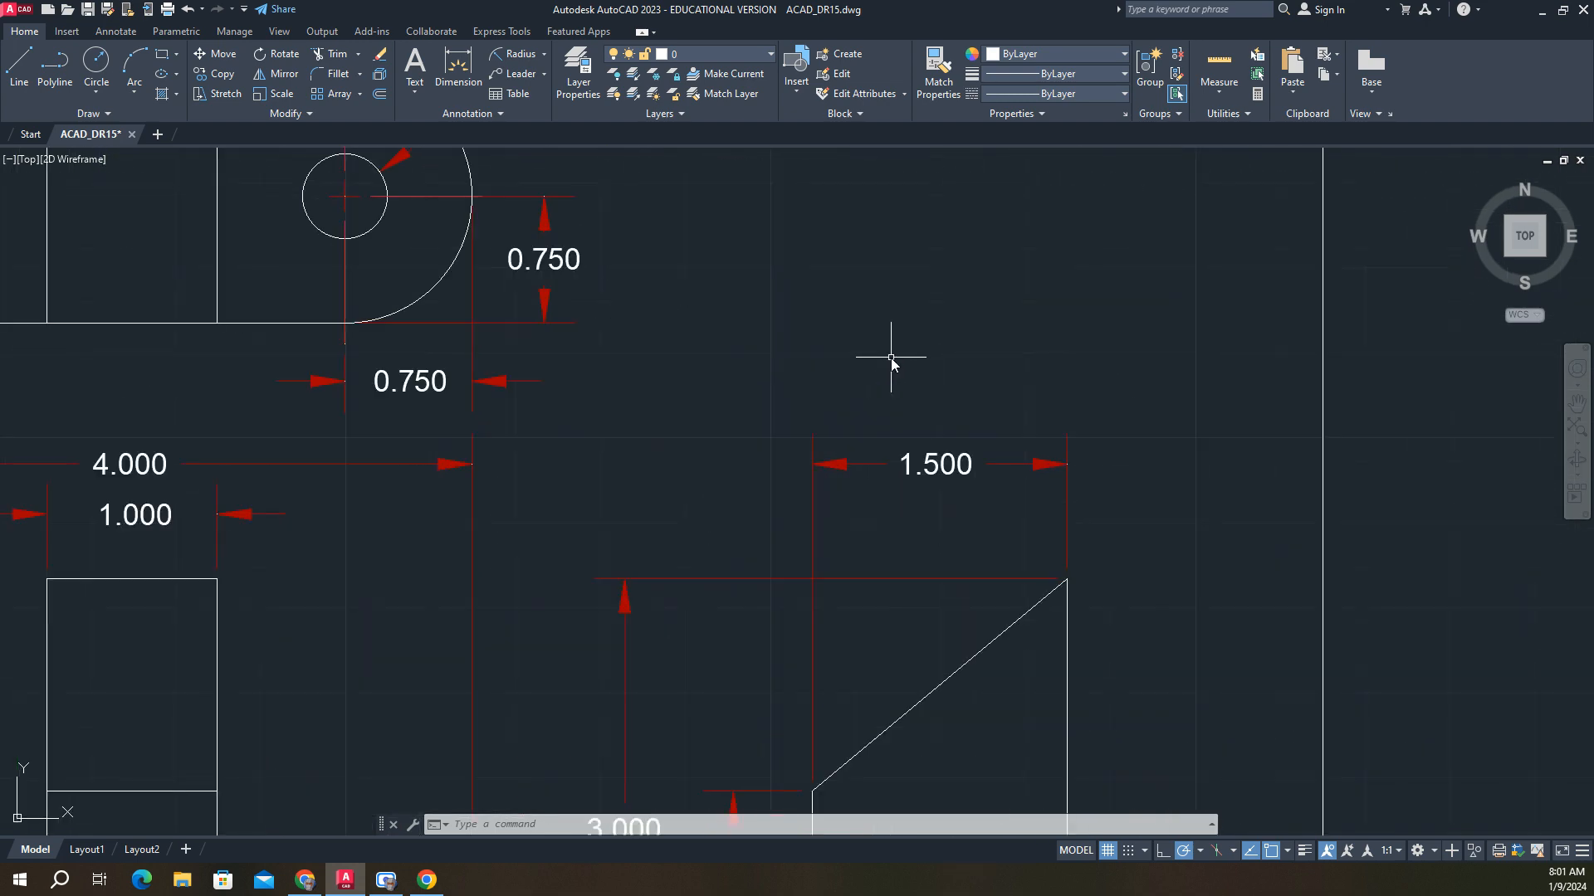
pyautogui.scroll(-6, 899, 351)
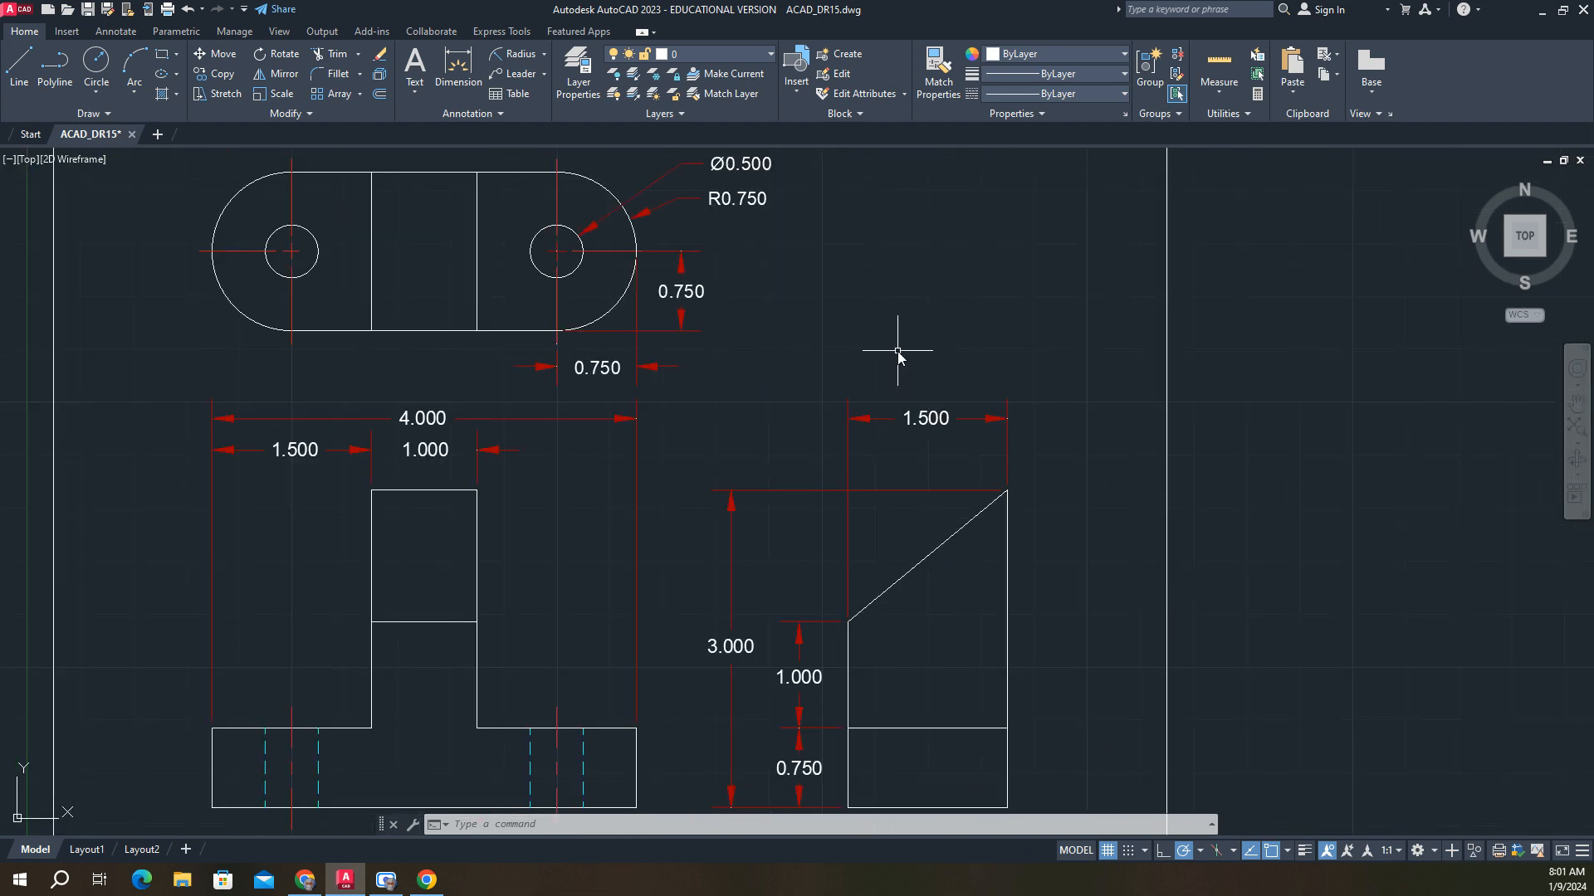
pyautogui.scroll(-2, 899, 352)
pyautogui.moveTo(907, 345); pyautogui.dragTo(877, 369, button='middle')
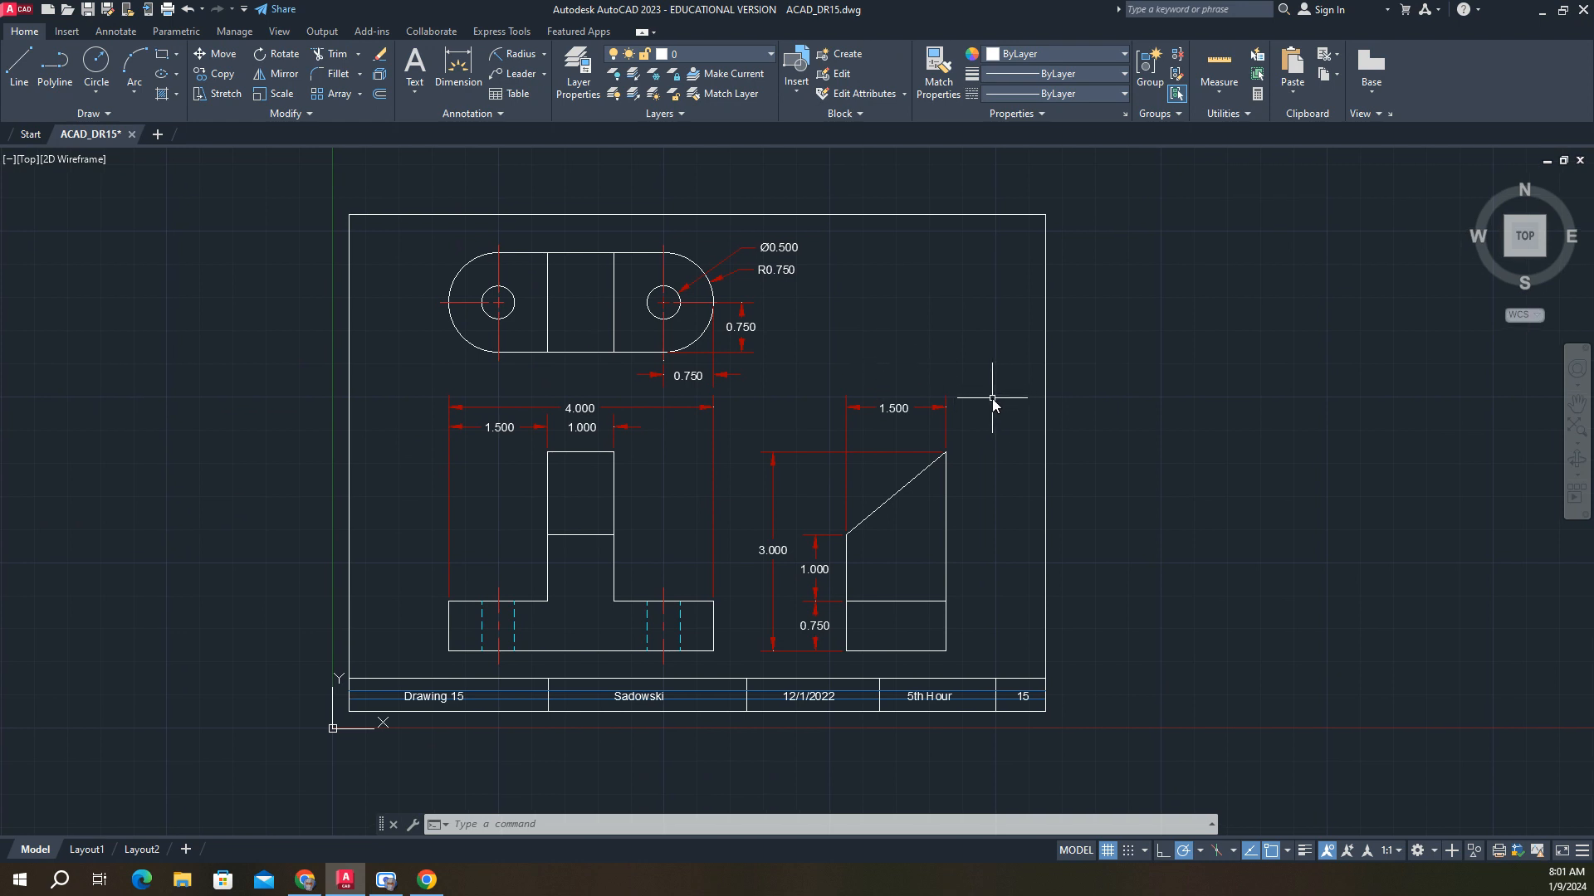